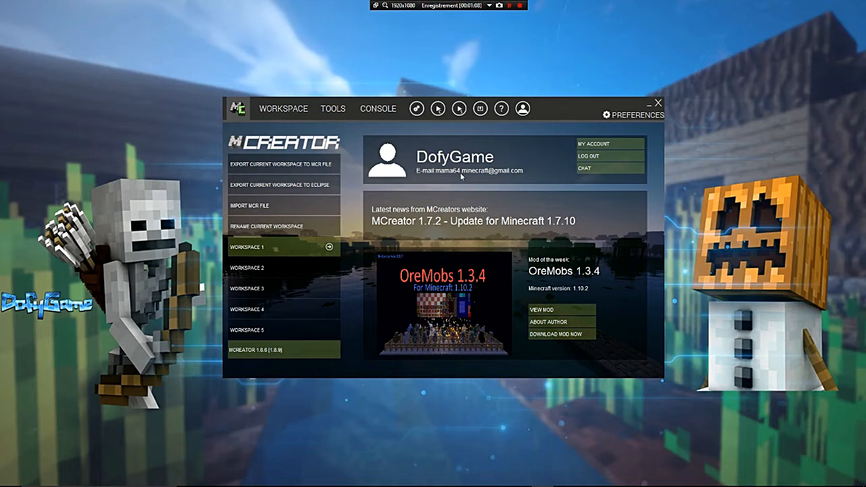
Step: Switch from Workspace 1 to Workspace 2 and open its list of mod elements
mouse_move(591, 105)
left_mouse_down()
mouse_move(632, 83)
mouse_move(585, 99)
left_mouse_up()
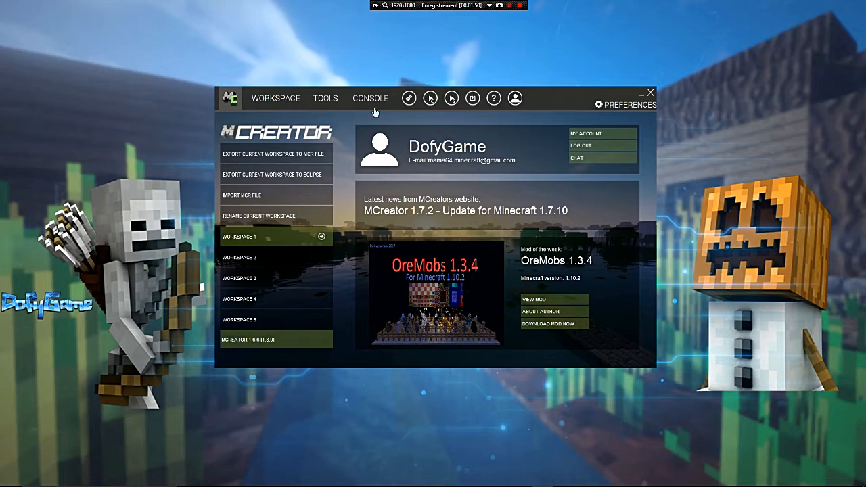
left_click(273, 100)
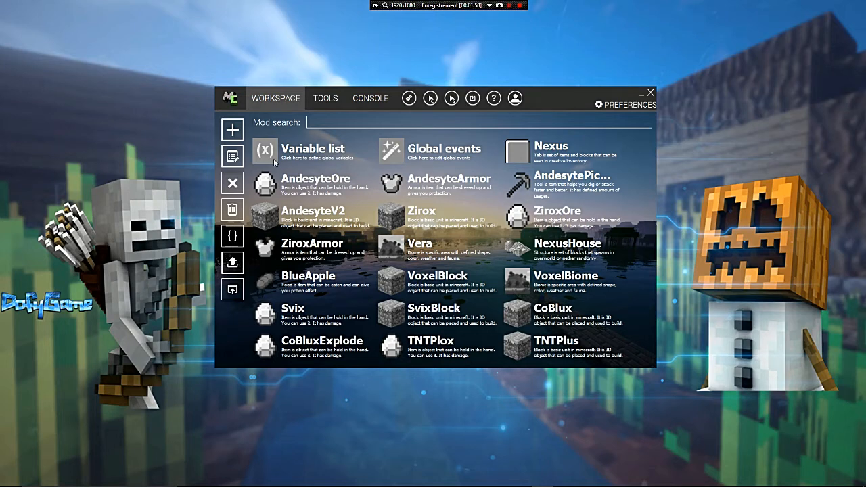
left_click(230, 100)
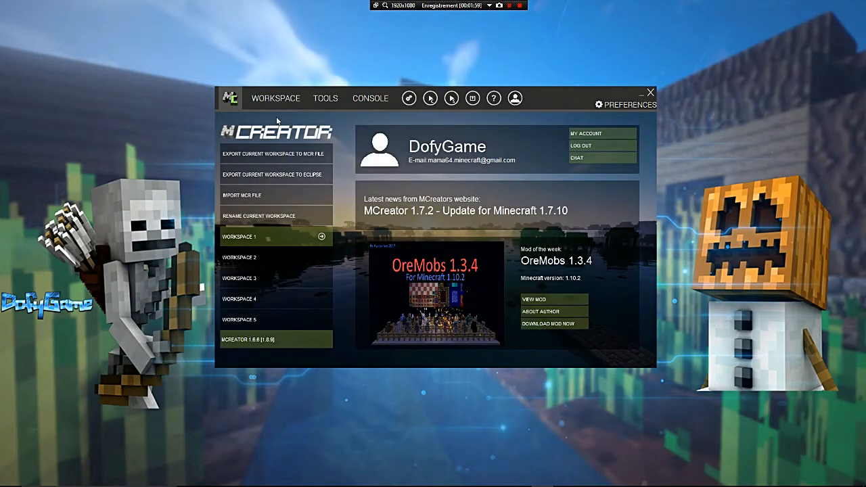
left_click(254, 261)
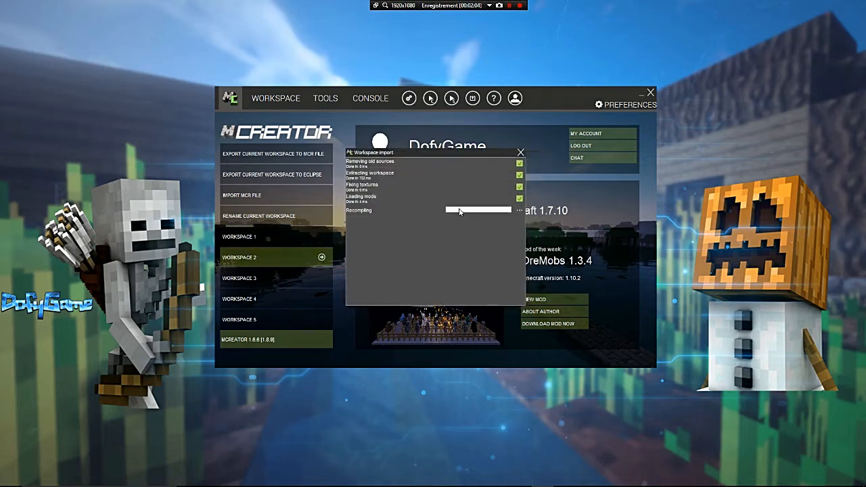
left_click(274, 96)
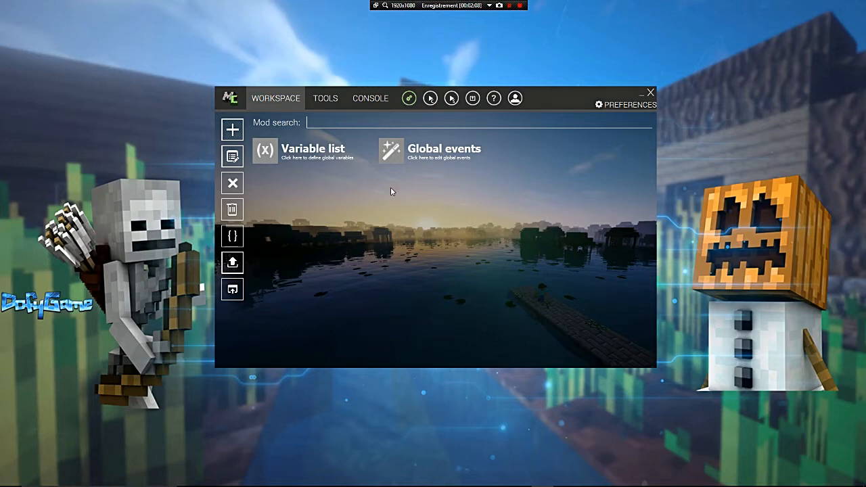
Step: Look through the workspace's variable list and global events editors, leaving both without changes
left_click(298, 148)
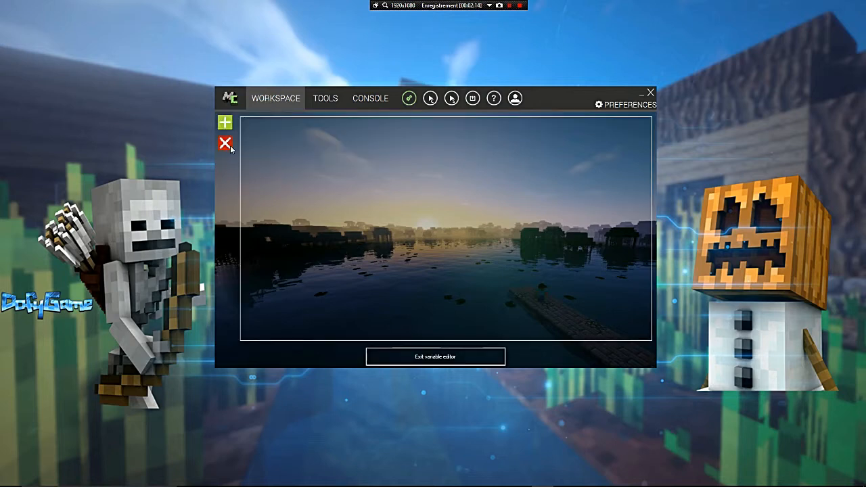
left_click(416, 353)
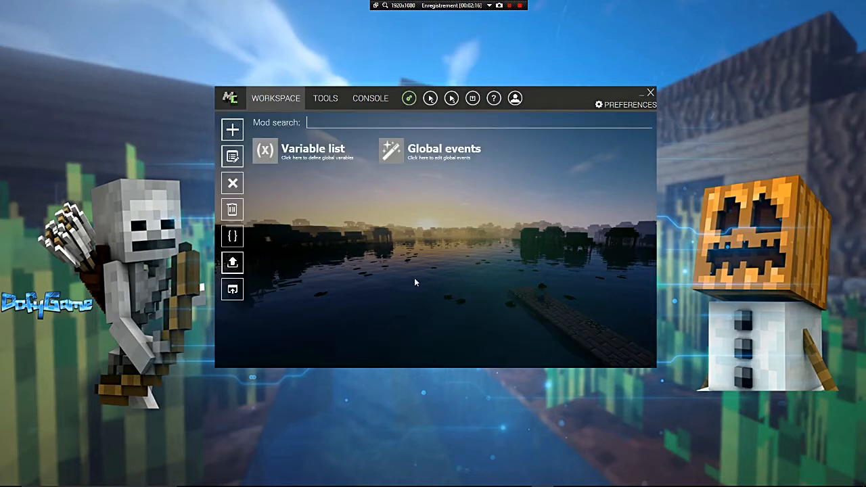
left_click(421, 155)
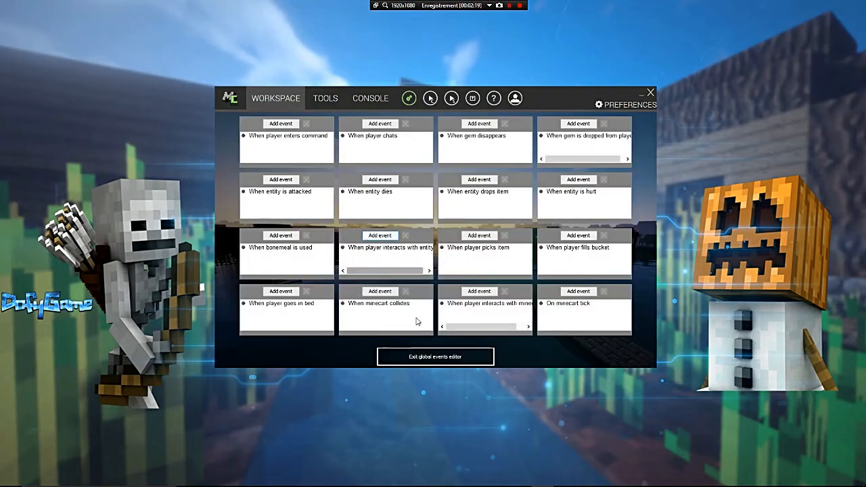
left_click(420, 359)
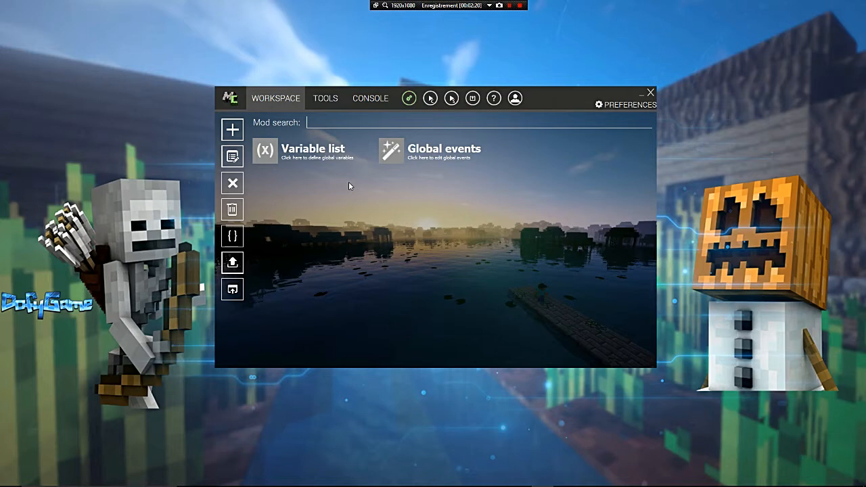
Step: Open the texture maker and set Layer 1 of the new texture to Stone
left_click(325, 99)
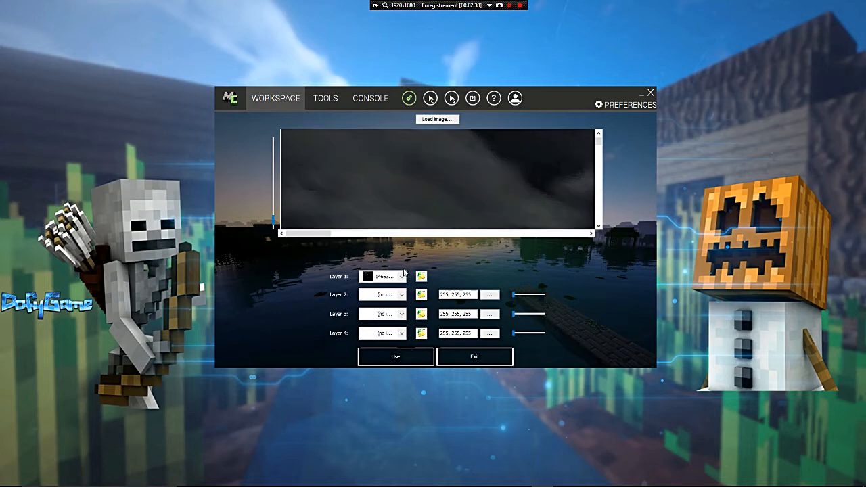
left_click(402, 275)
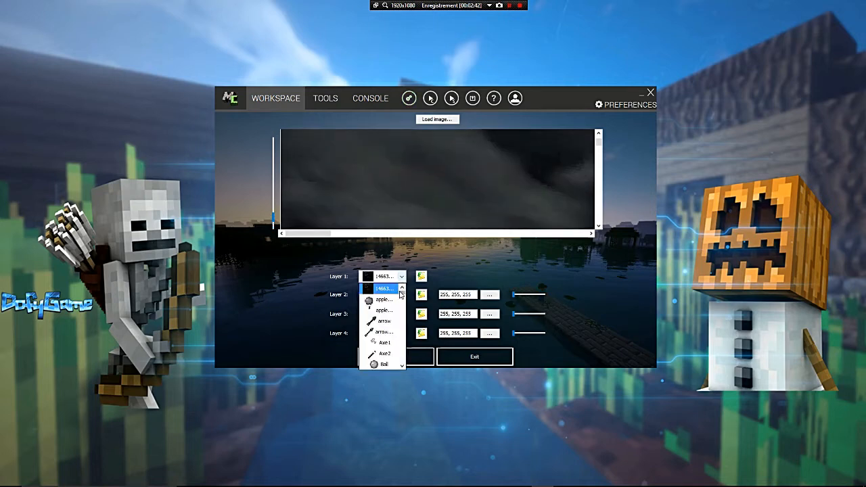
scroll(402, 301, "down", 8)
scroll(402, 310, "down", 15)
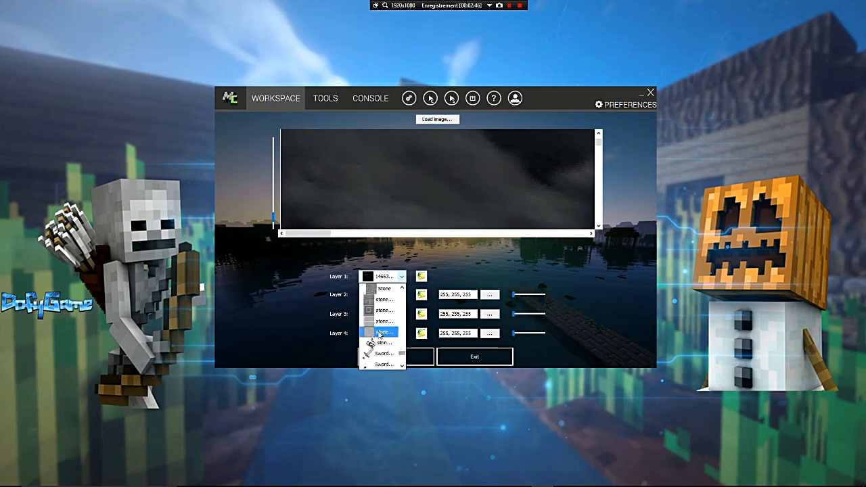
left_click(376, 291)
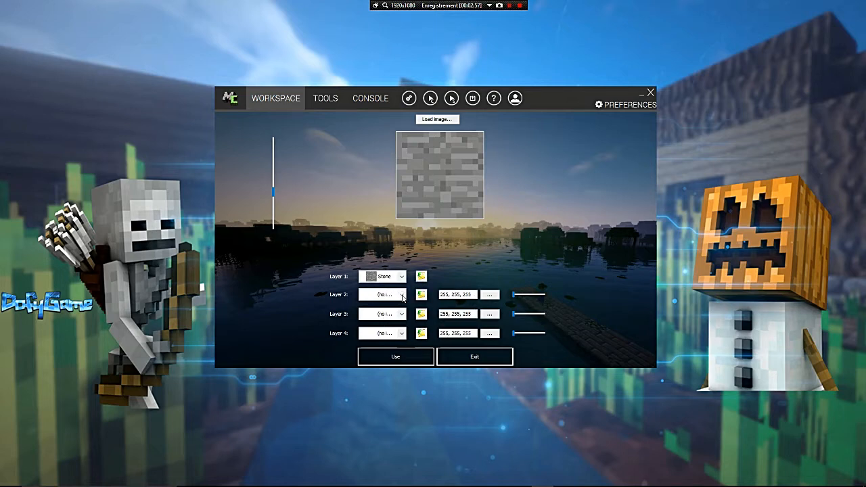
Step: Set Layer 2 of the texture to Stone and tint it grey with colour 102,102,102
left_click(402, 295)
left_click_drag(403, 315, 399, 374)
scroll(373, 357, "up", 4)
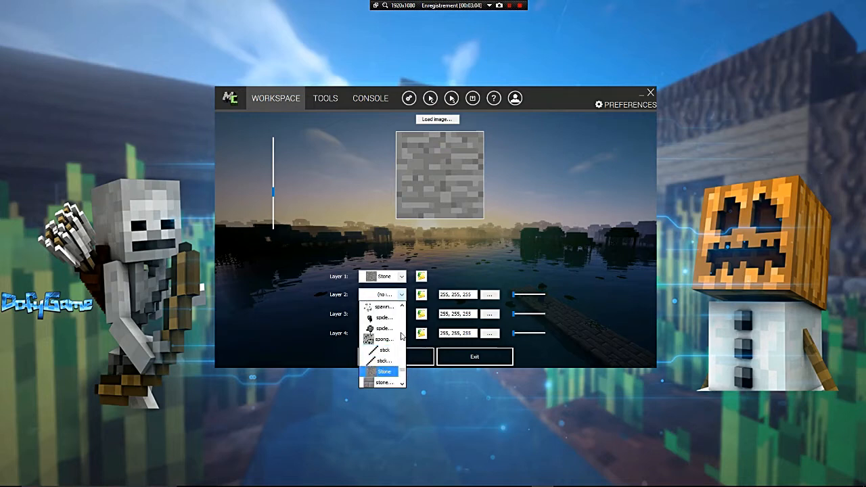
left_click(396, 372)
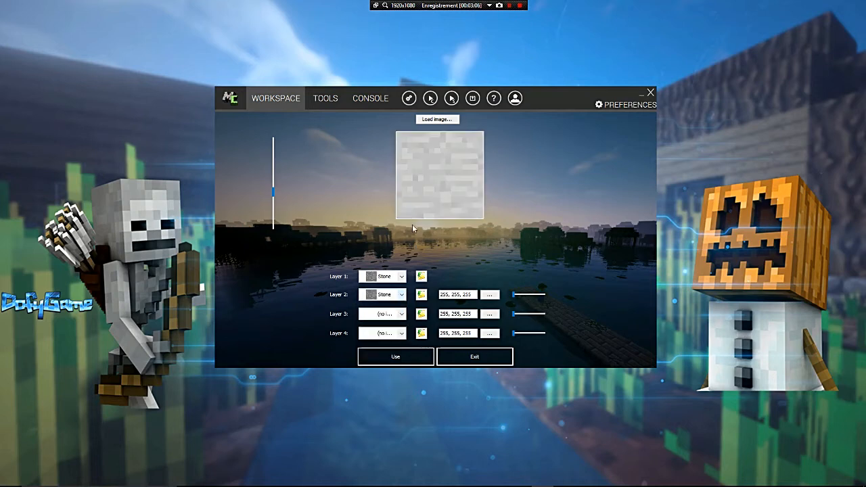
left_click(497, 296)
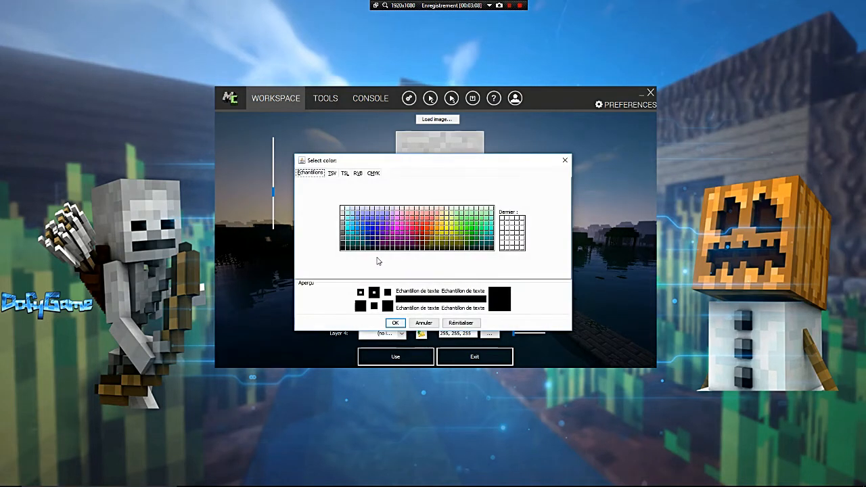
left_click(343, 234)
left_click(395, 323)
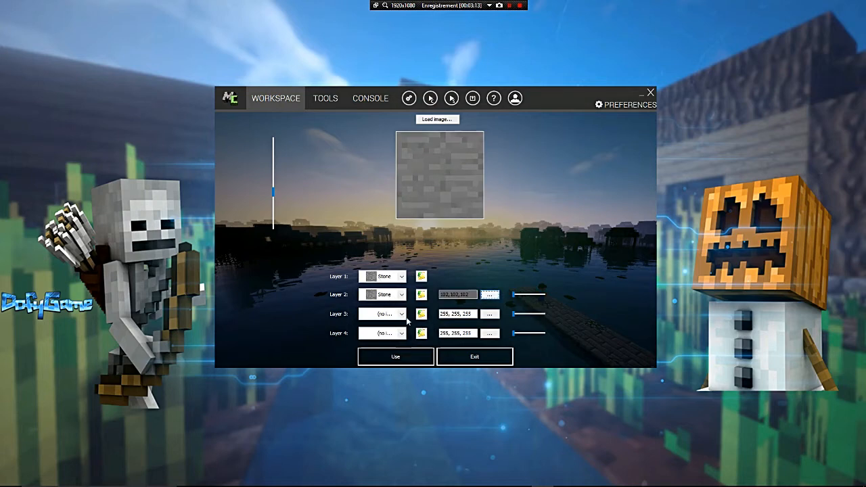
Step: Set Layer 3 to the first ore overlay pattern listed after OREBI and tint it blue with colour 0,51,204
left_click(402, 315)
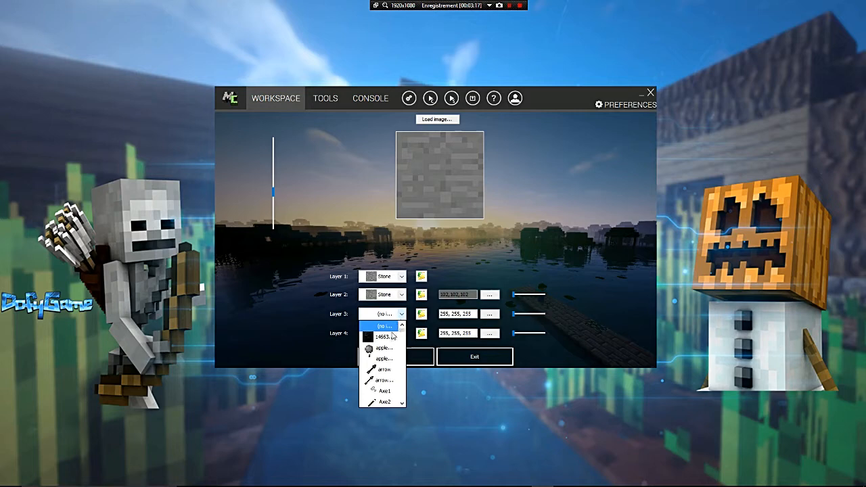
scroll(402, 337, "down", 3)
left_click_drag(403, 337, 394, 378)
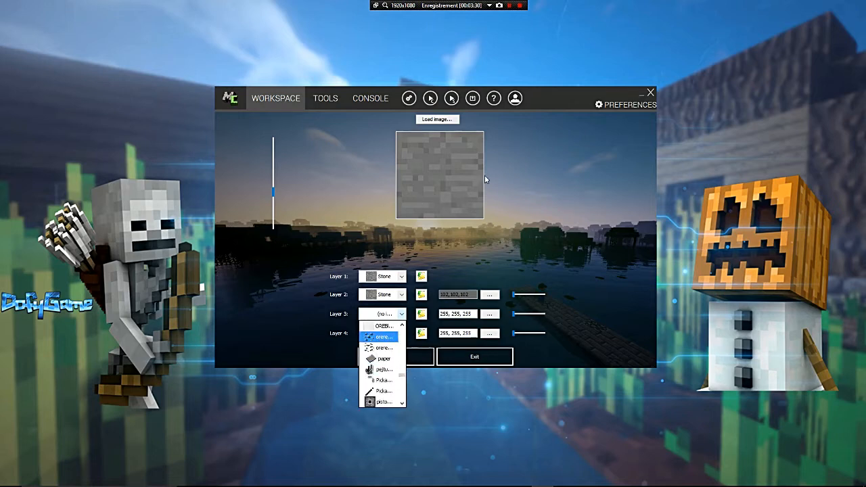
left_click(390, 338)
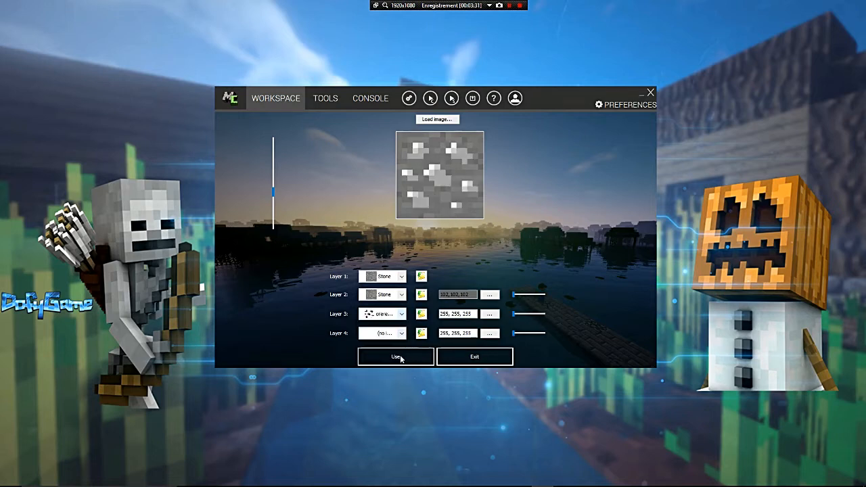
left_click(489, 315)
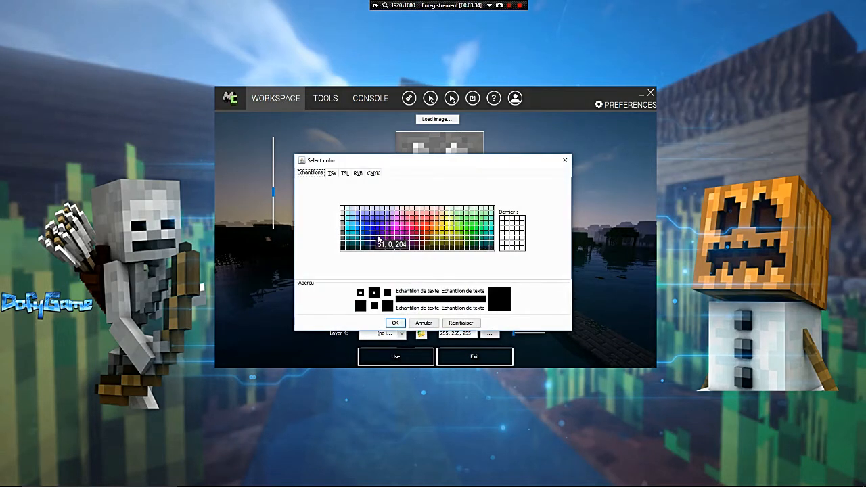
left_click(368, 232)
left_click(395, 323)
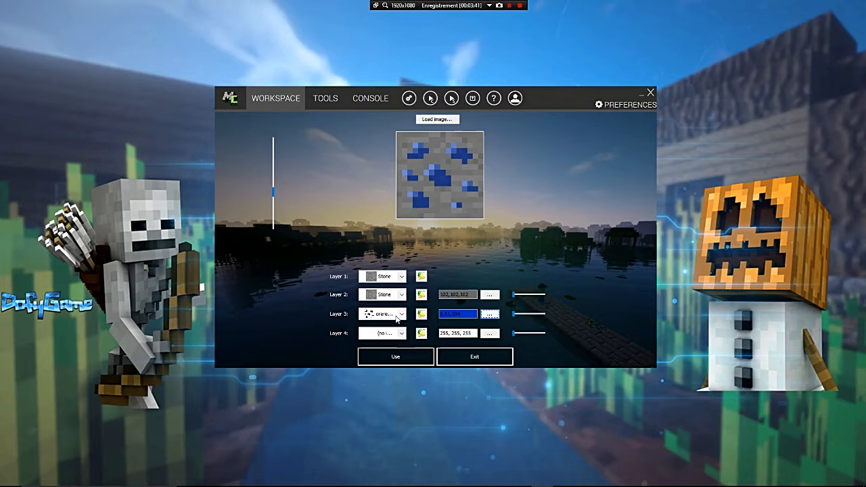
Step: Save the layered blue ore image as a texture named Tuto and exit the texture maker
left_click(388, 355)
left_click(415, 258)
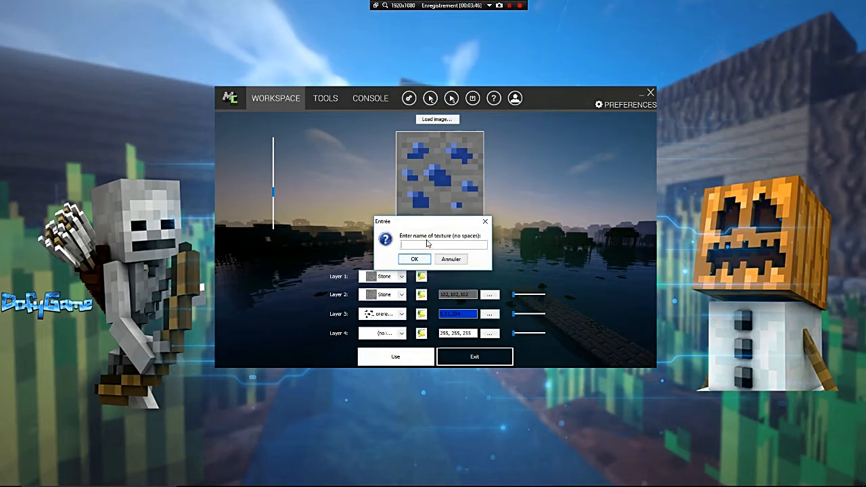
type("Tuto")
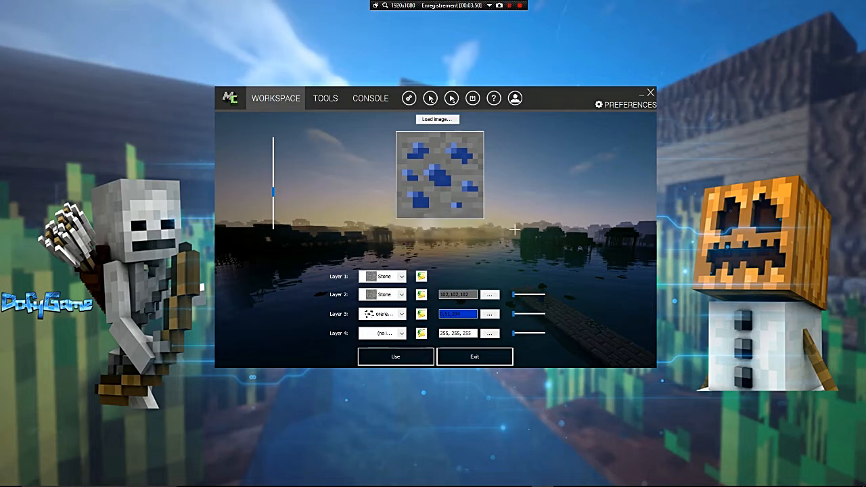
left_click(482, 357)
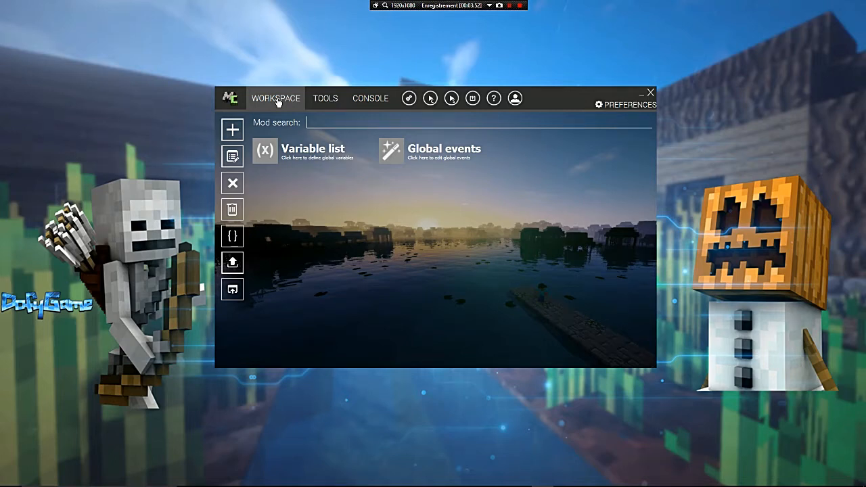
Step: Create a new mod element of type Block named TutoBlock
left_click(232, 133)
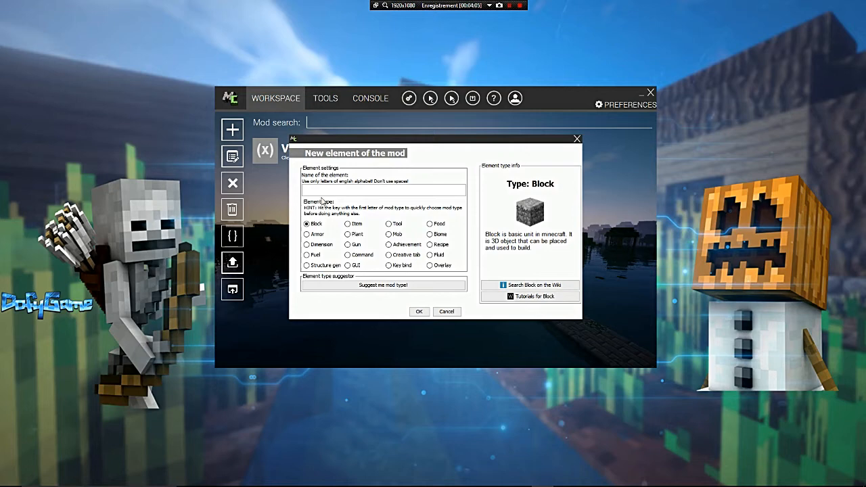
type("TutoBlock")
left_click(419, 312)
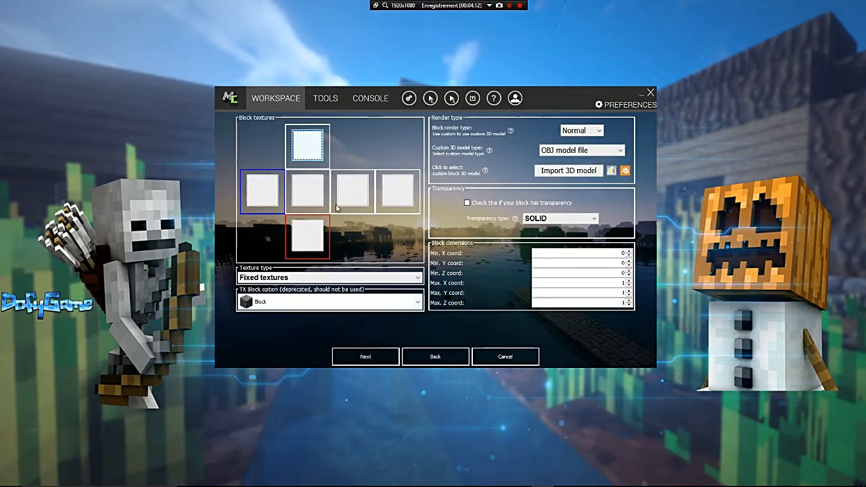
Step: Assign the blue ore texture to all six faces of the block
left_click(302, 147)
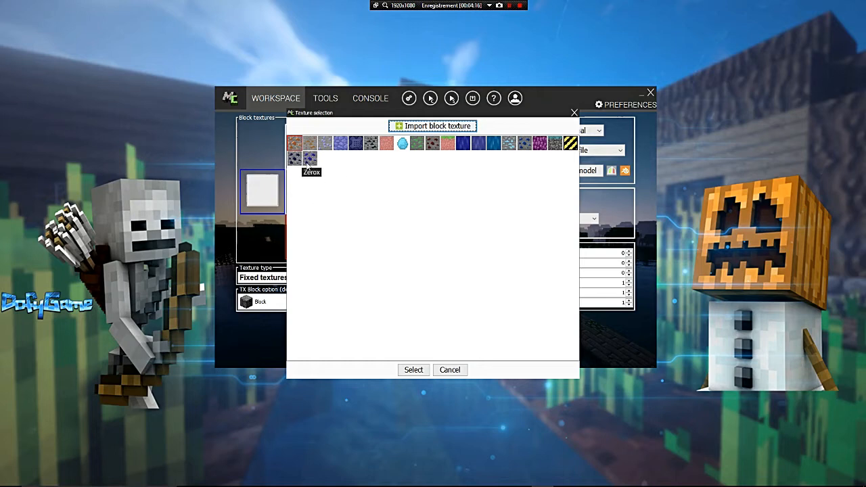
double_click(525, 146)
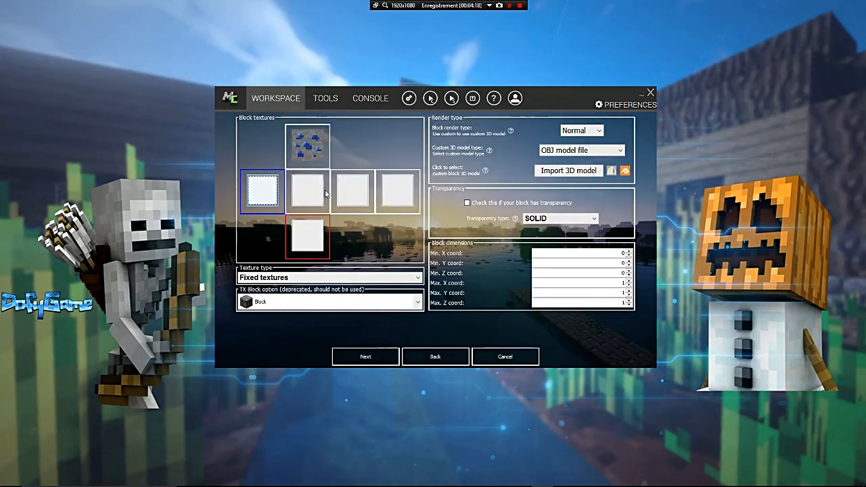
left_click(309, 189)
double_click(526, 145)
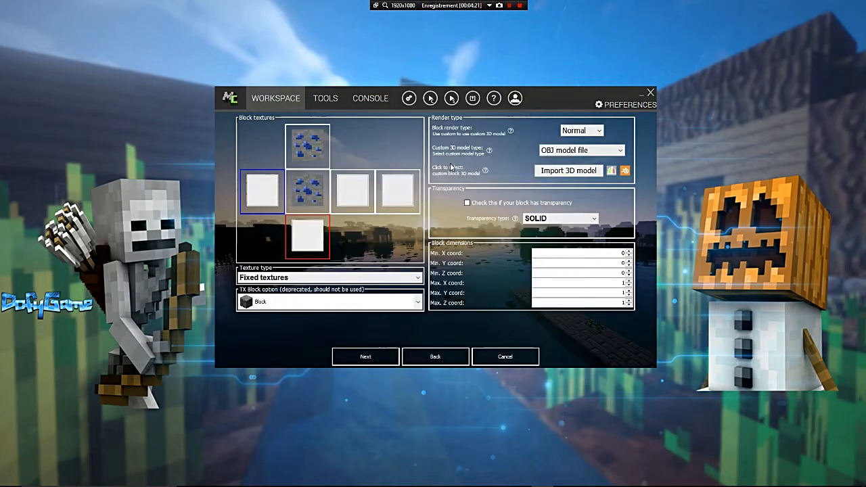
left_click(262, 190)
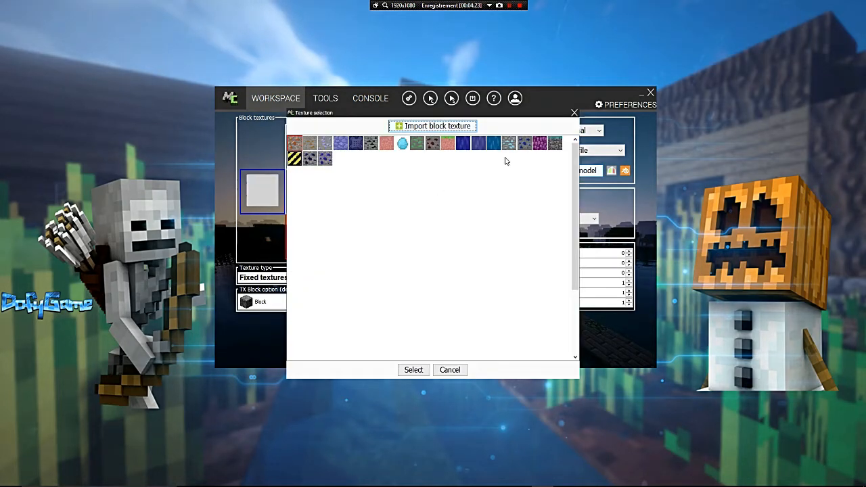
double_click(526, 144)
left_click(353, 190)
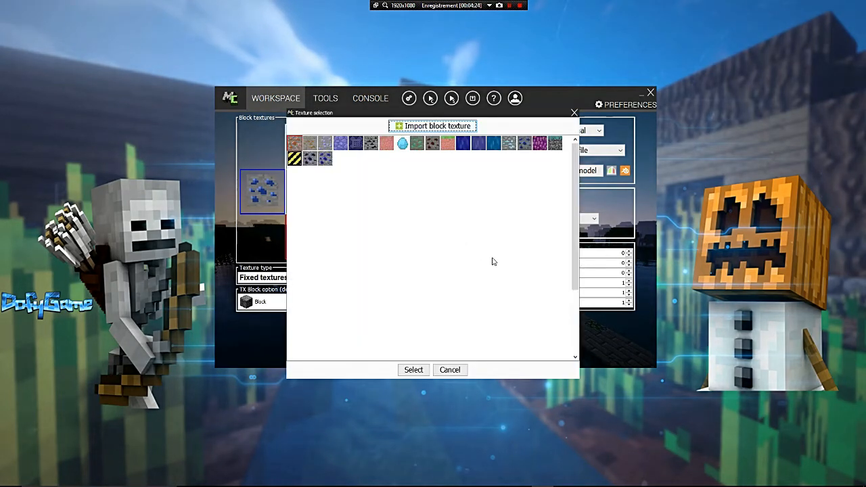
double_click(525, 144)
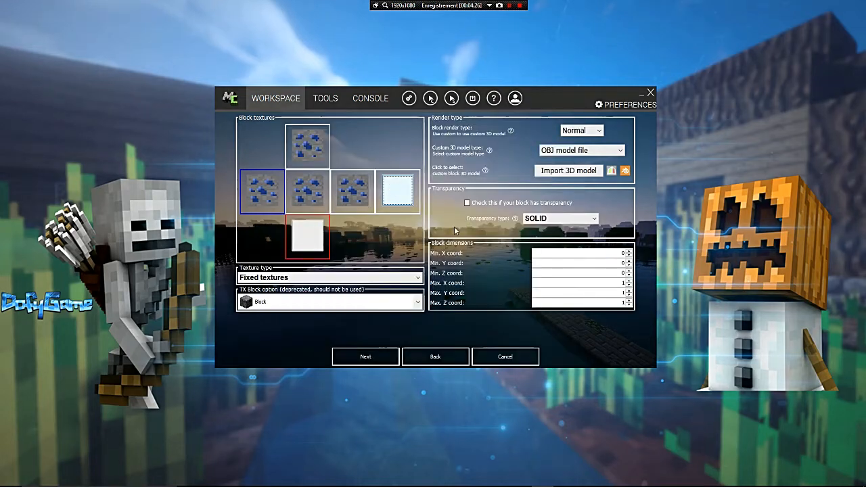
left_click(309, 142)
double_click(525, 144)
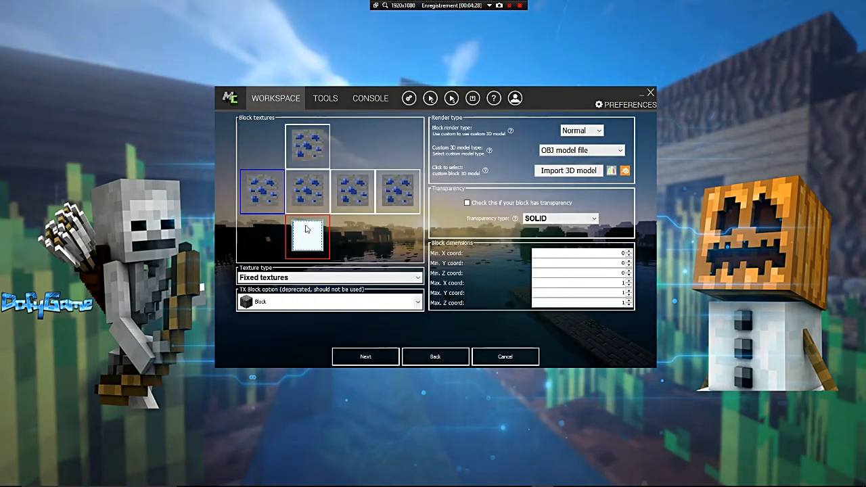
left_click(305, 231)
double_click(525, 144)
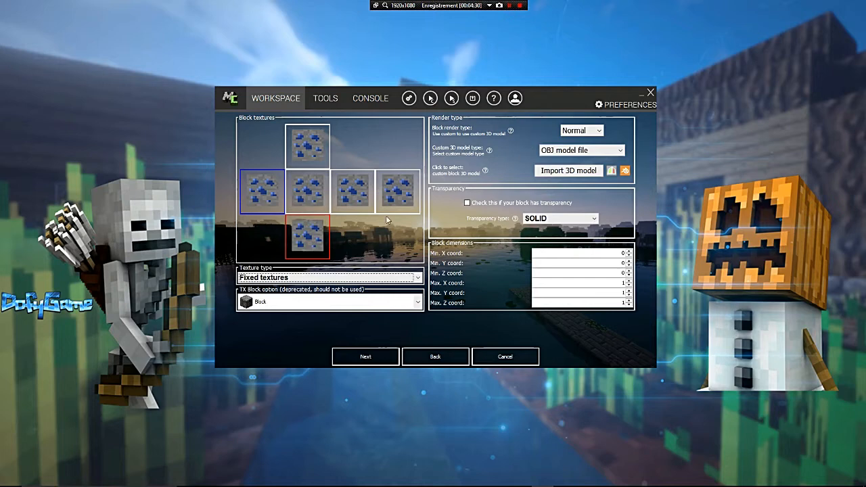
Step: Name the block TutoBlock in the GUI properties, consult the hardness help and set the hardness to 8
left_click(365, 357)
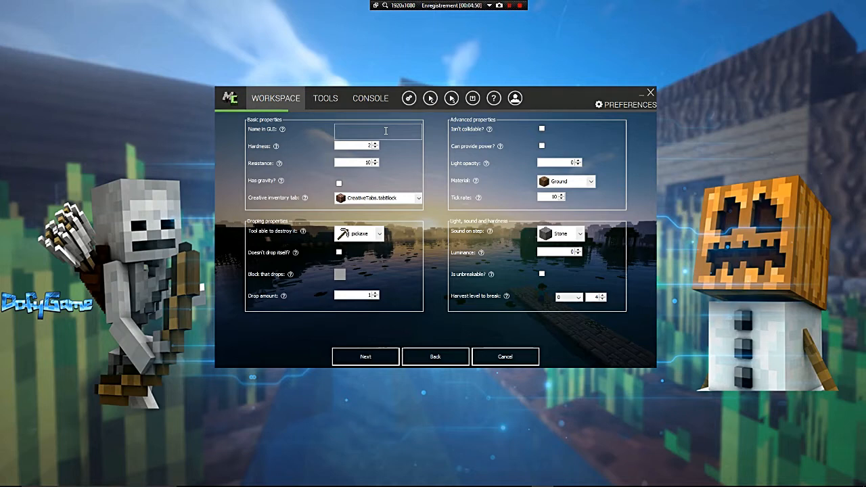
type("TutoBlock")
left_click(276, 146)
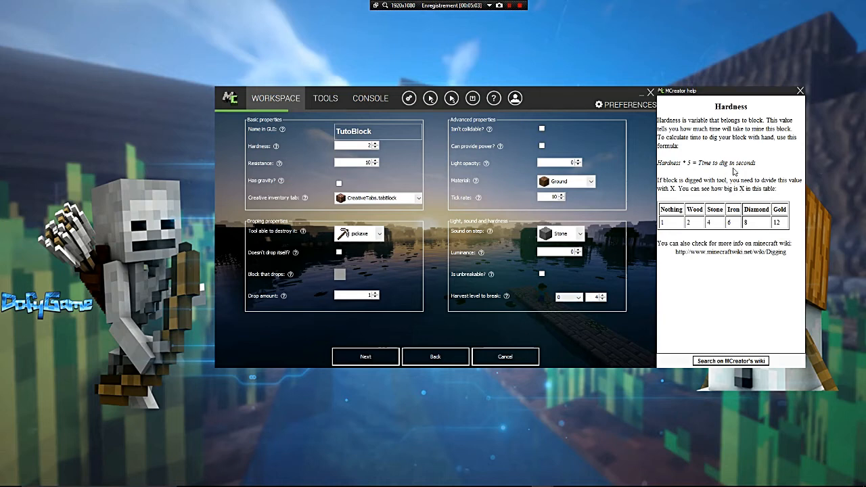
left_click(696, 226)
left_click_drag(716, 224, 702, 224)
left_click(736, 227)
left_click_drag(783, 223, 772, 223)
left_click(376, 144)
left_click_drag(362, 145, 407, 145)
type("8")
left_click(800, 90)
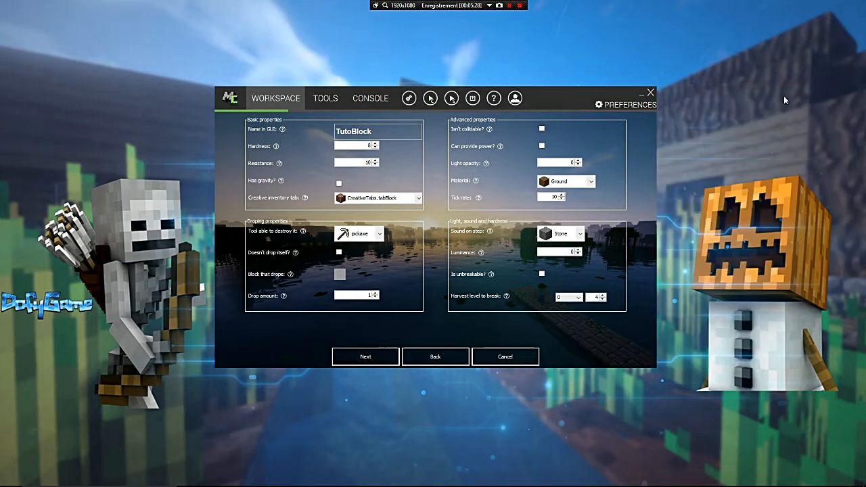
Step: Consult the blast resistance reference list and set the block's resistance to 6, with gravity off
left_click(279, 164)
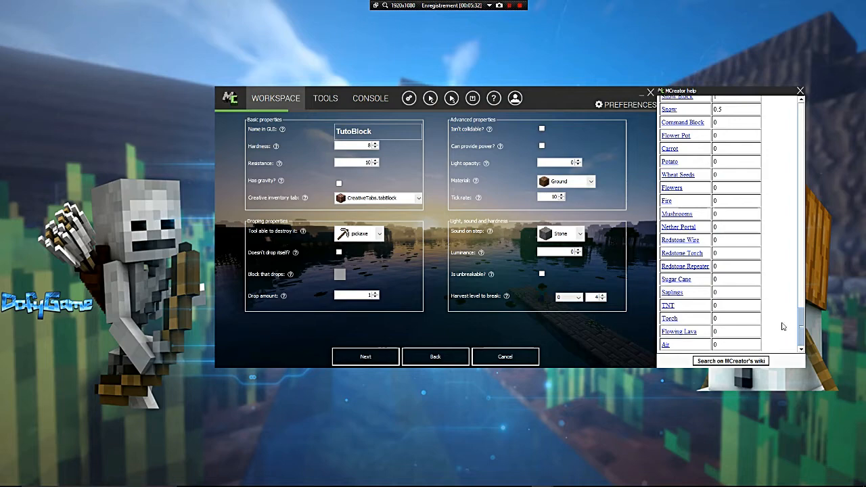
left_click_drag(801, 324, 783, 209)
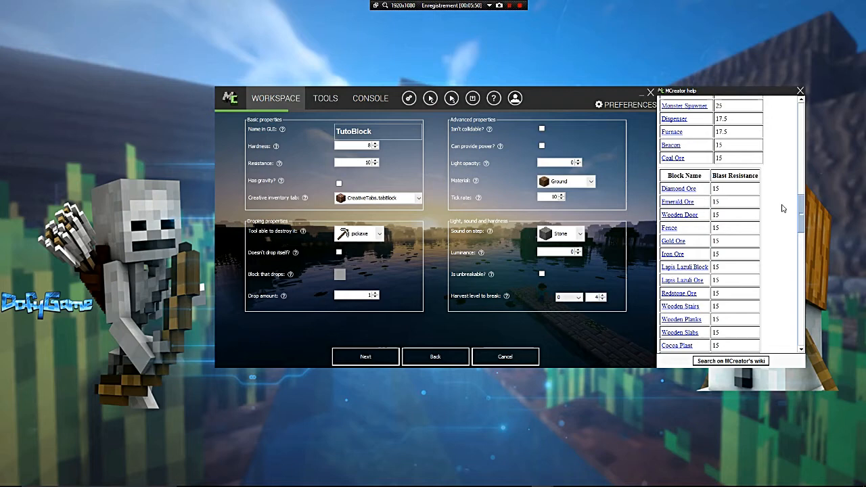
left_click_drag(783, 208, 786, 235)
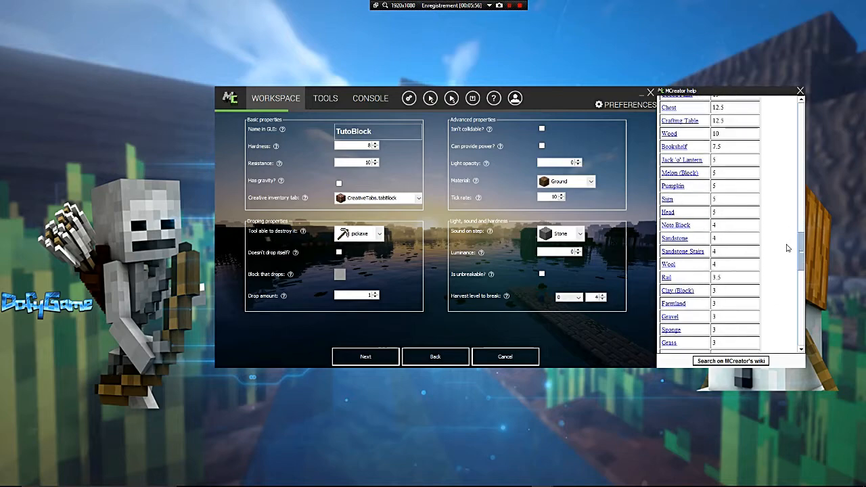
left_click_drag(785, 258, 718, 149)
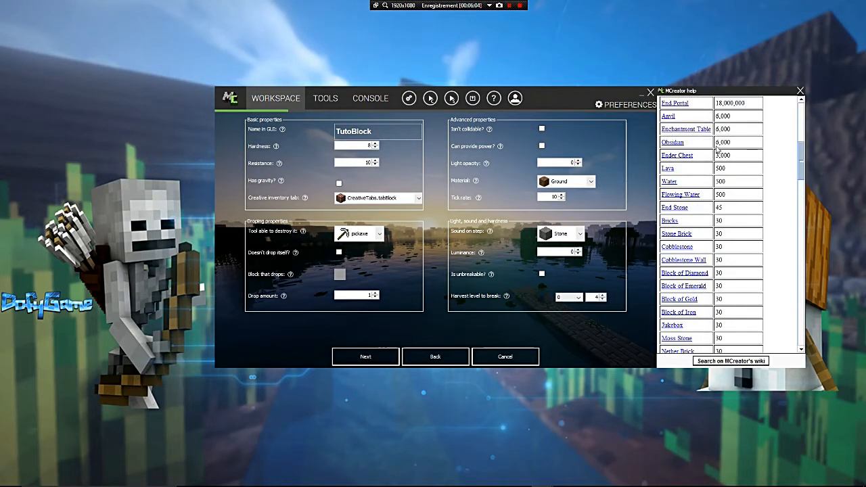
left_click(376, 165)
left_click(376, 165)
left_click(376, 160)
left_click(352, 183)
left_click(801, 91)
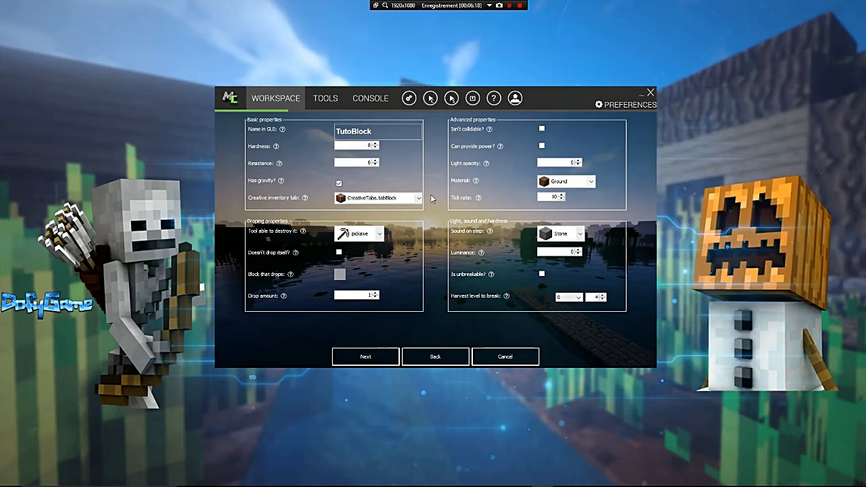
left_click(338, 186)
Step: Choose CreativeTabs.tabBlock as the creative inventory tab and pickaxe as the tool able to destroy the block
left_click(373, 199)
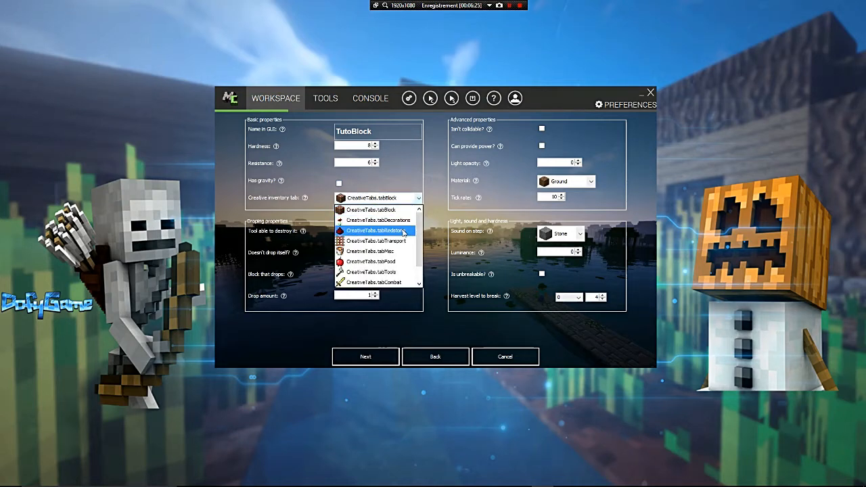
scroll(404, 232, "down", 1)
scroll(404, 233, "up", 1)
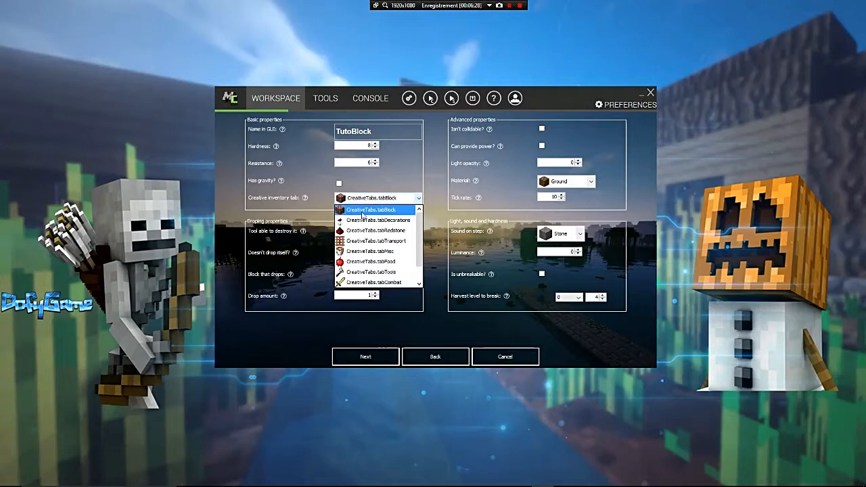
left_click(363, 214)
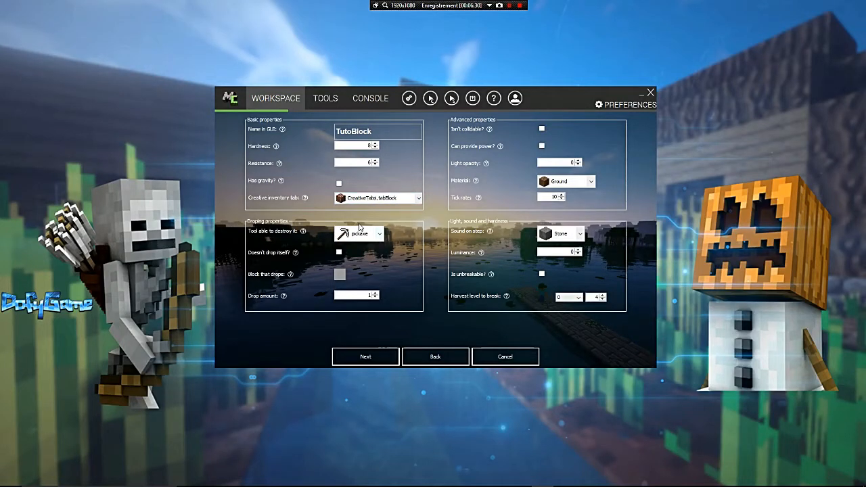
left_click(374, 236)
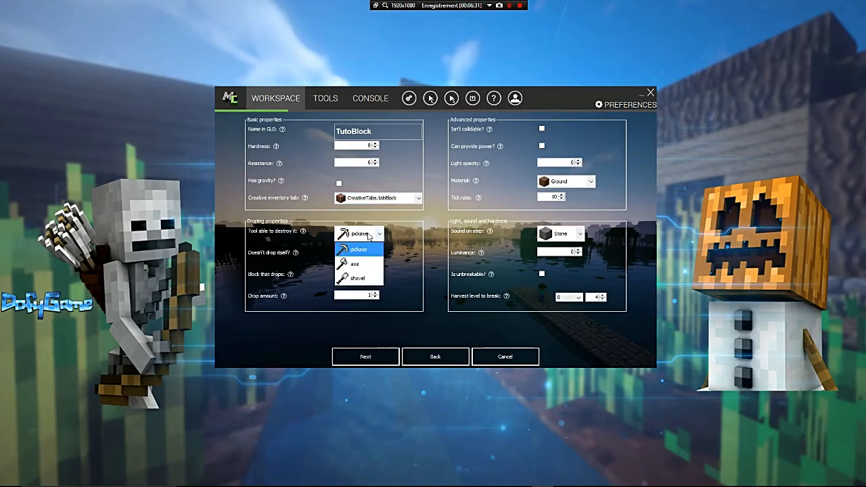
left_click(344, 250)
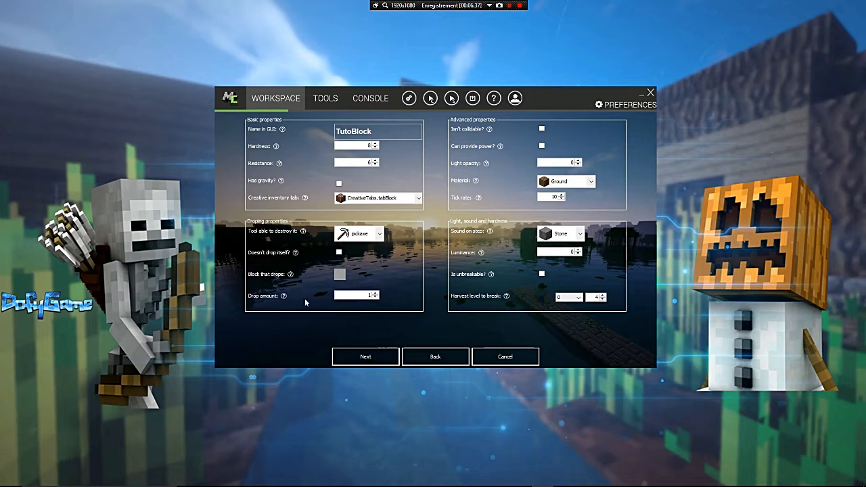
left_click(339, 252)
left_click(340, 274)
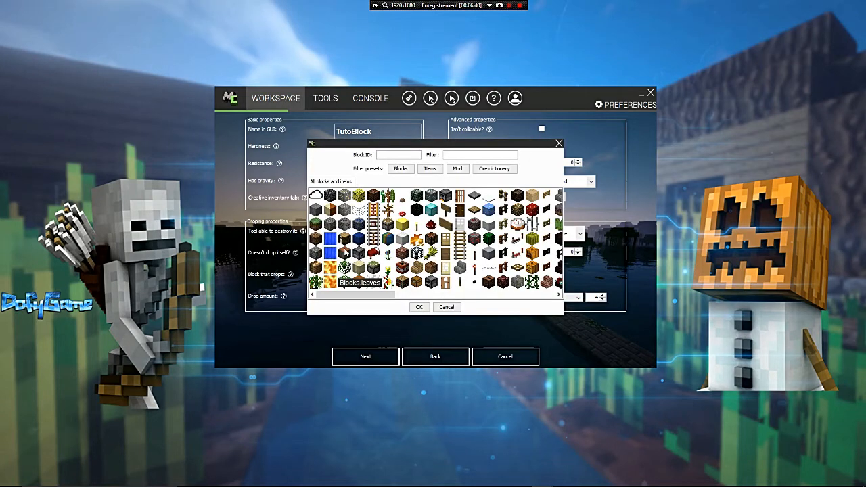
left_click(443, 308)
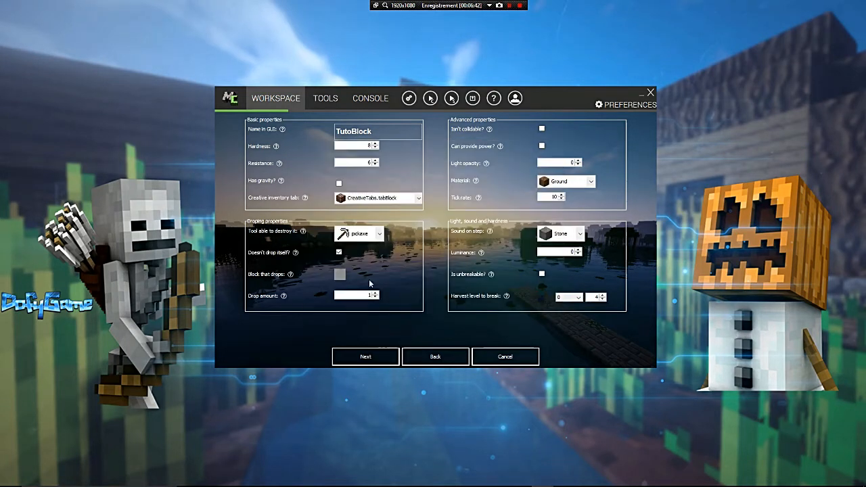
left_click(339, 252)
Step: Read the collidability help, then set the block's material to Iron with Stone as its step sound
left_click(489, 129)
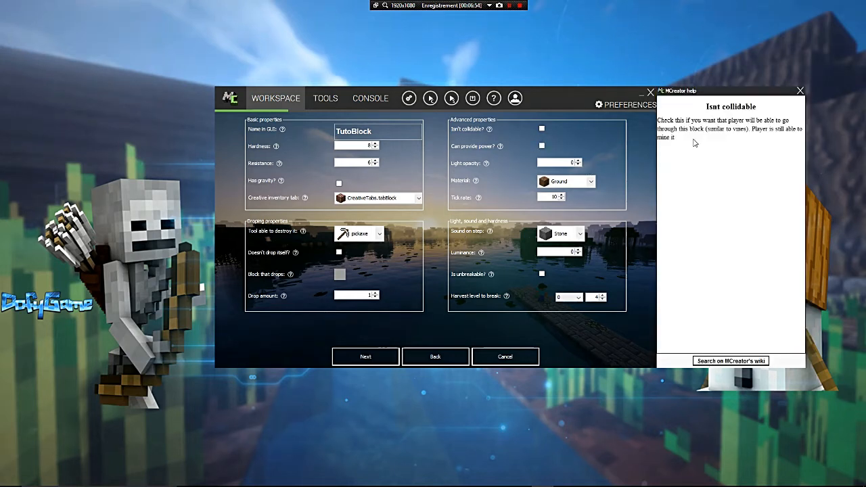
left_click(801, 91)
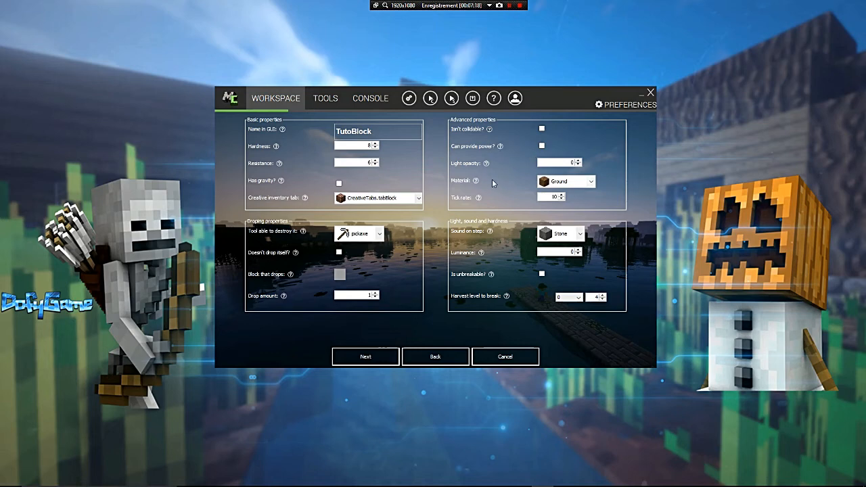
left_click(556, 181)
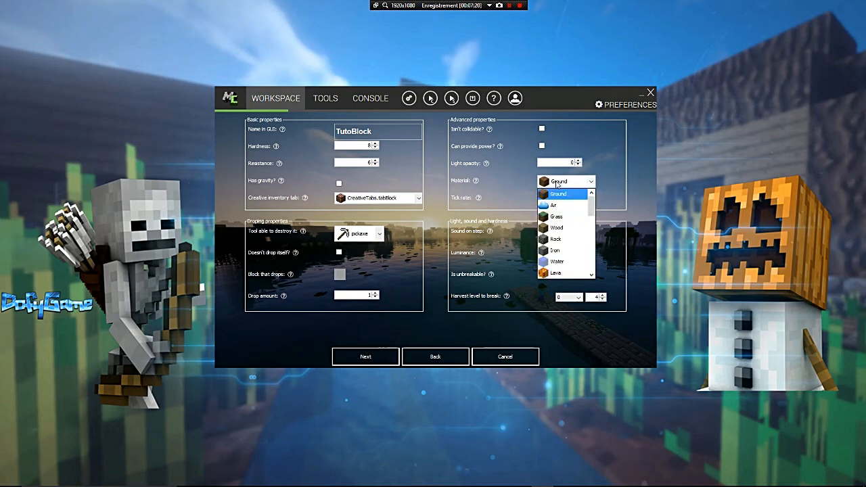
left_click(562, 251)
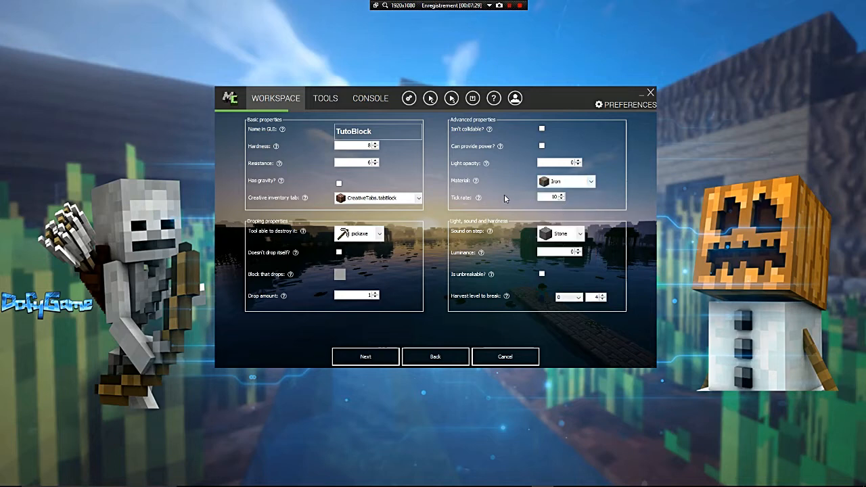
left_click(556, 234)
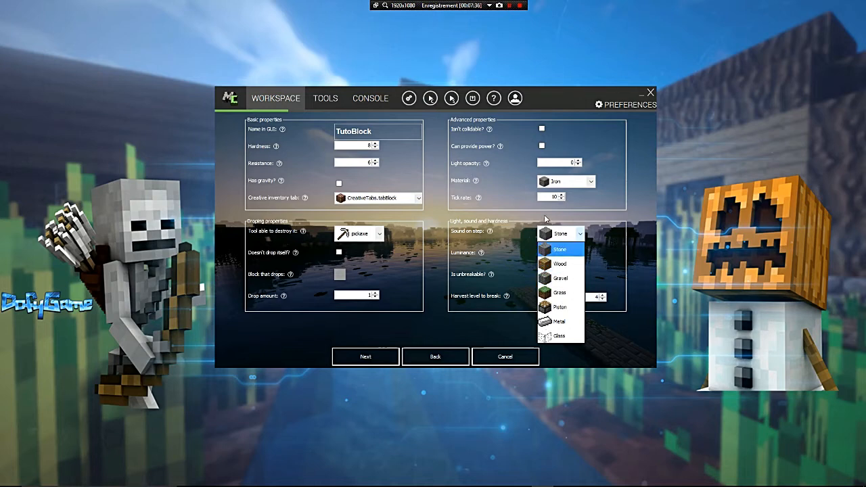
left_click(555, 239)
double_click(566, 253)
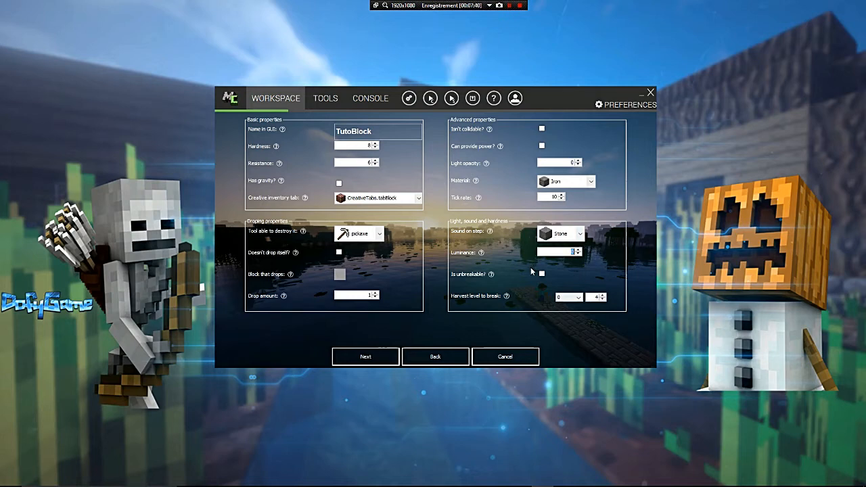
Step: Consult the harvest level help and set the harvest level to break the block to 3
left_click(506, 295)
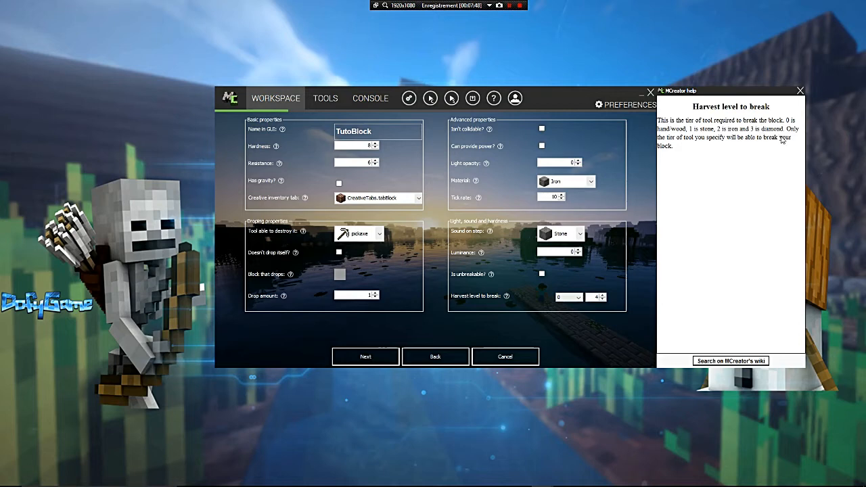
left_click(801, 91)
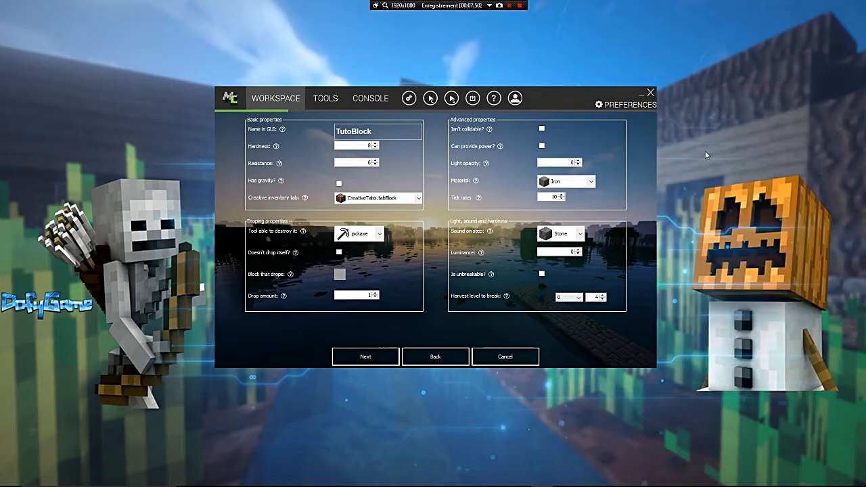
left_click(582, 300)
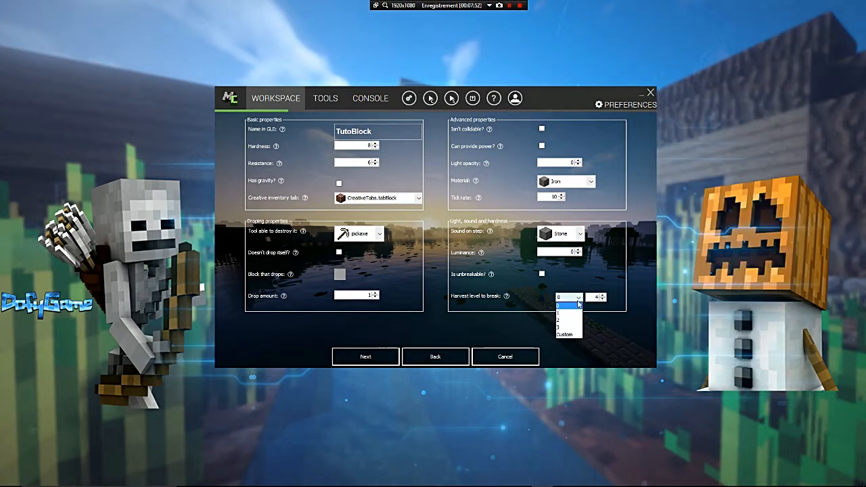
left_click(565, 328)
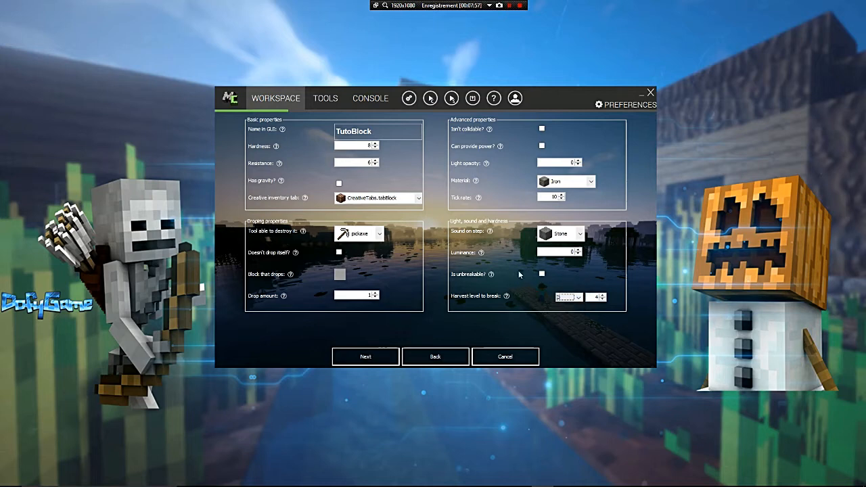
Step: Accept the block properties and continue past the default particle and inventory settings to the block's events
left_click(365, 357)
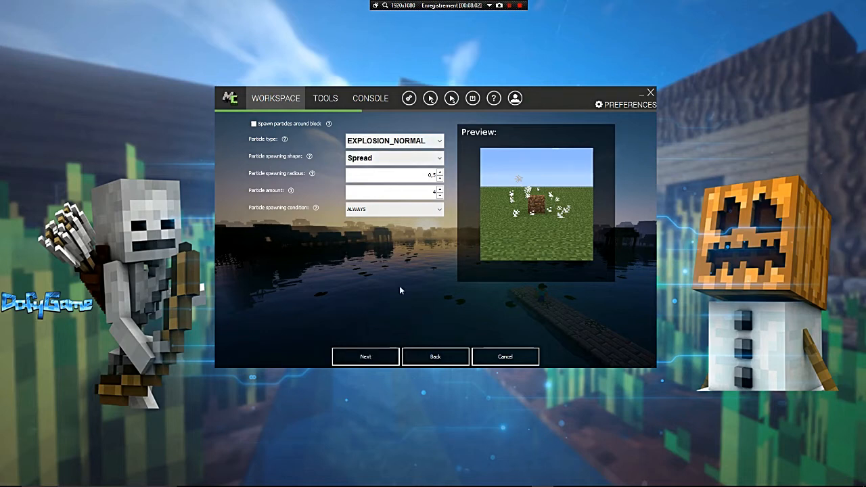
left_click(357, 356)
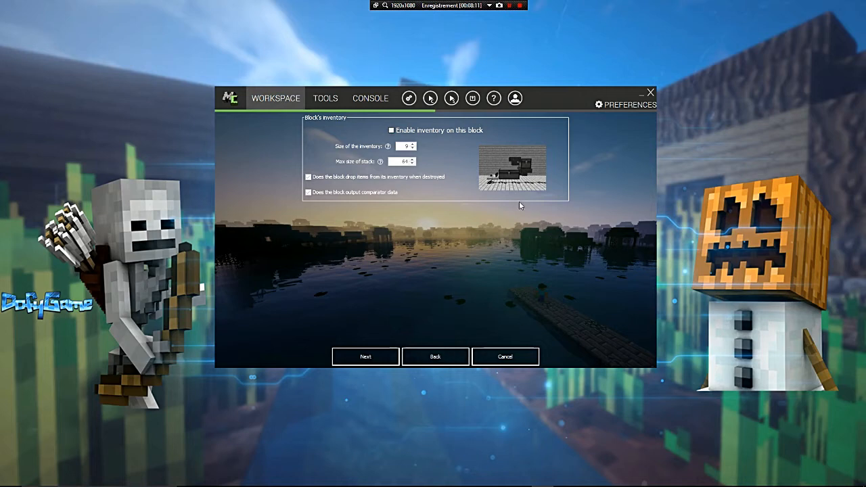
left_click(364, 352)
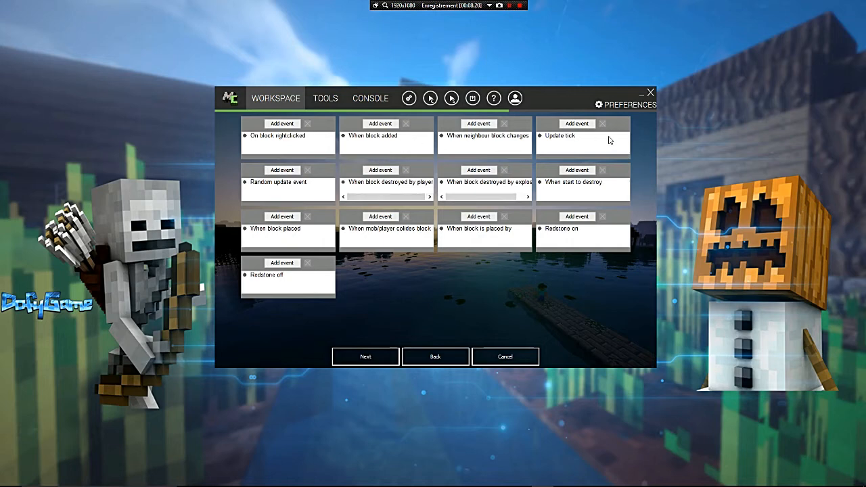
Step: Start a new event for the Redstone on trigger and review the available event results, including Spawn entity
left_click(568, 216)
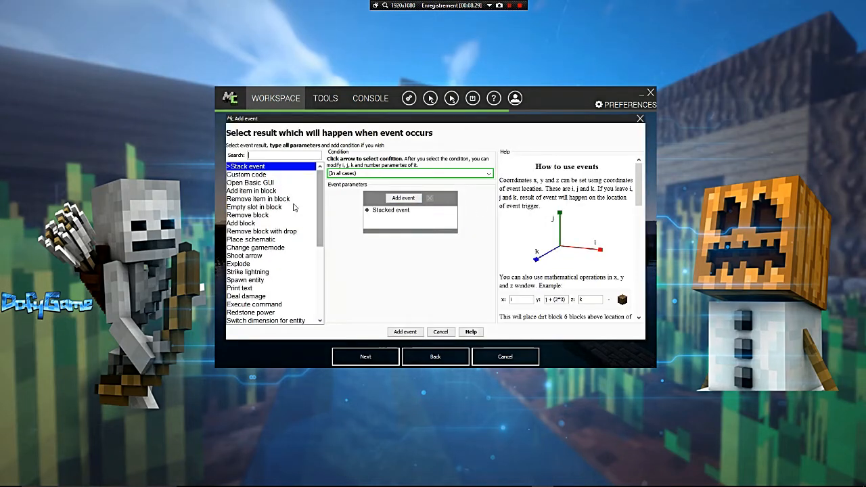
left_click(253, 273)
left_click(252, 281)
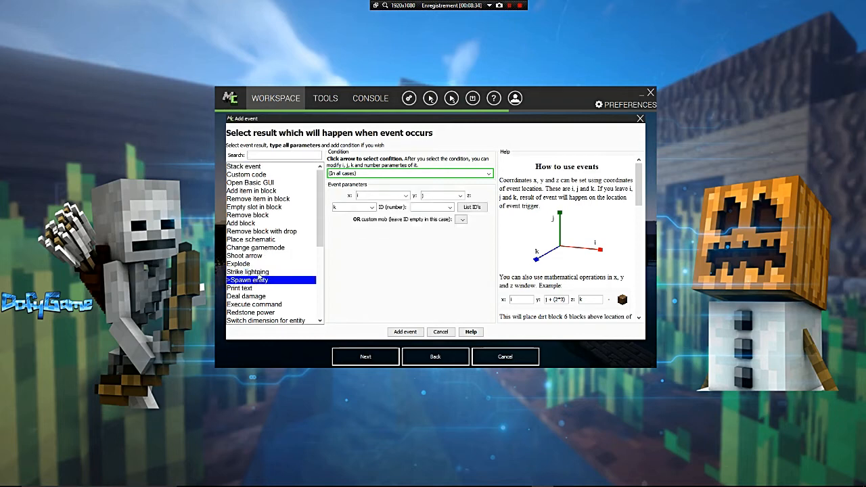
scroll(260, 279, "down", 3)
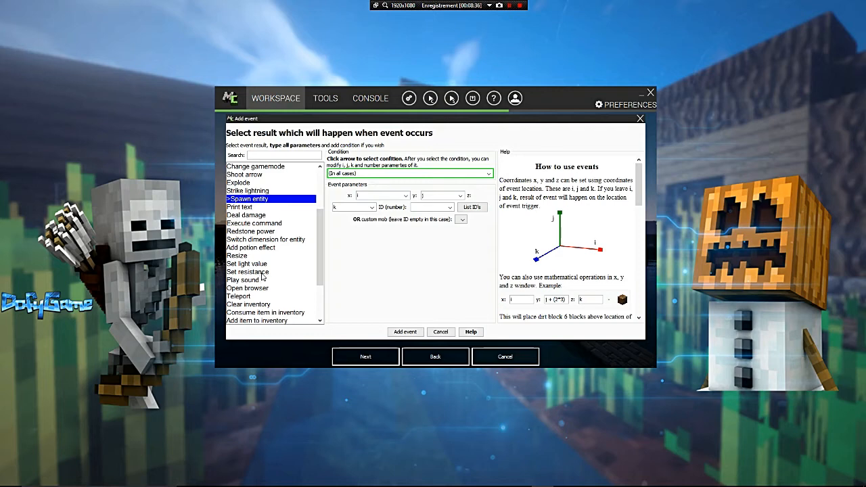
scroll(263, 277, "down", 3)
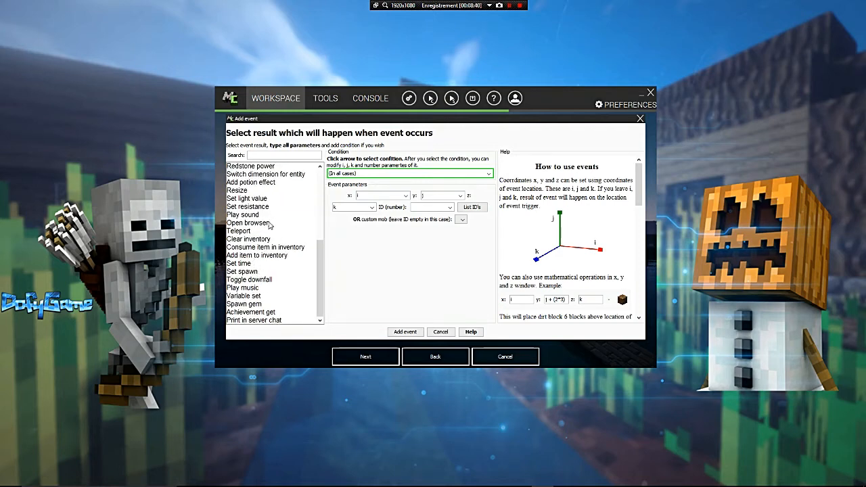
mouse_move(318, 266)
left_mouse_down()
mouse_move(325, 242)
mouse_move(326, 255)
left_mouse_up()
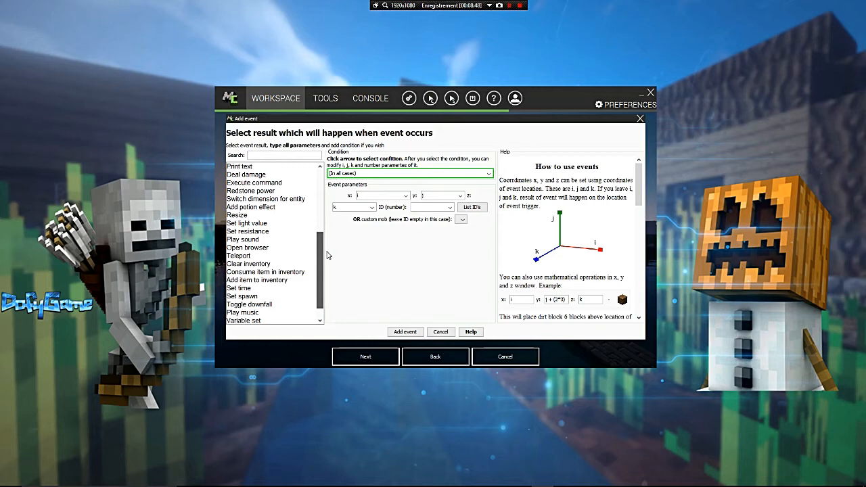
scroll(327, 255, "down", 2)
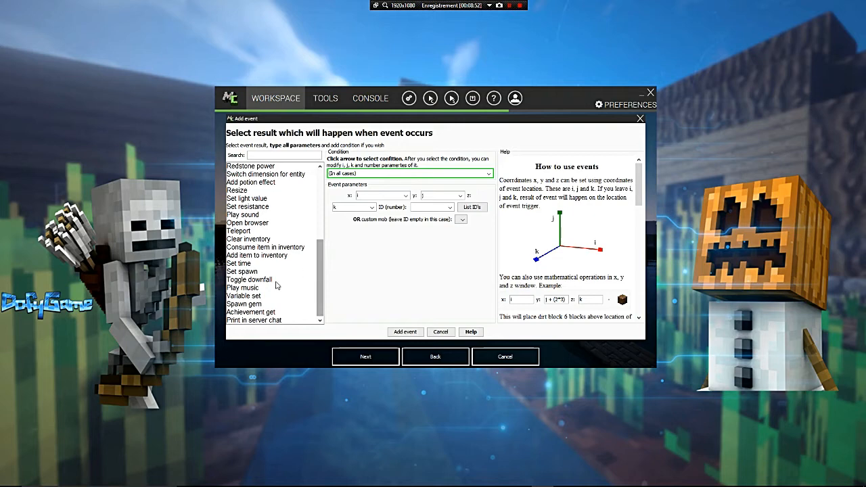
Step: Choose Achievement get as the event result with AchievementList.bookcase as its achievement, and add the event
left_click(260, 312)
left_click(387, 195)
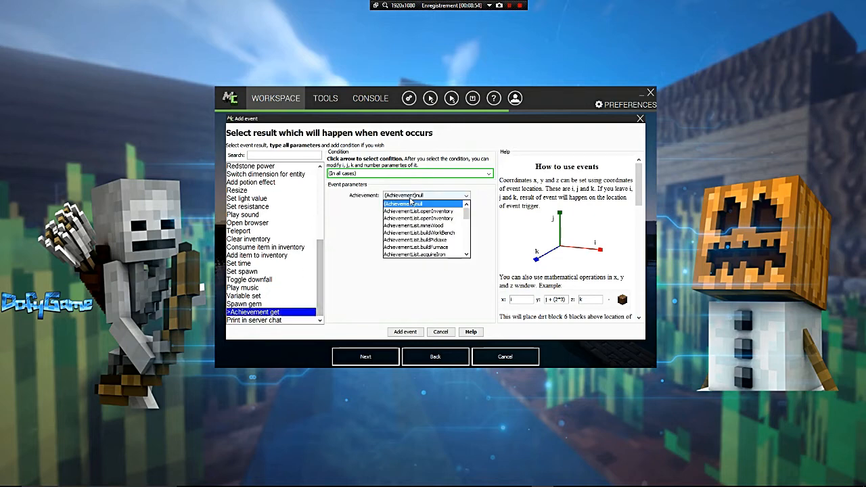
left_click(410, 202)
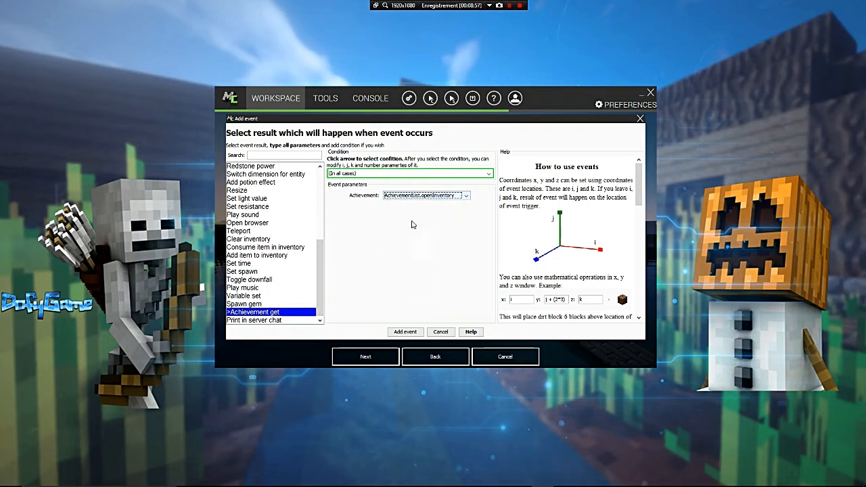
left_click(414, 195)
scroll(416, 247, "down", 4)
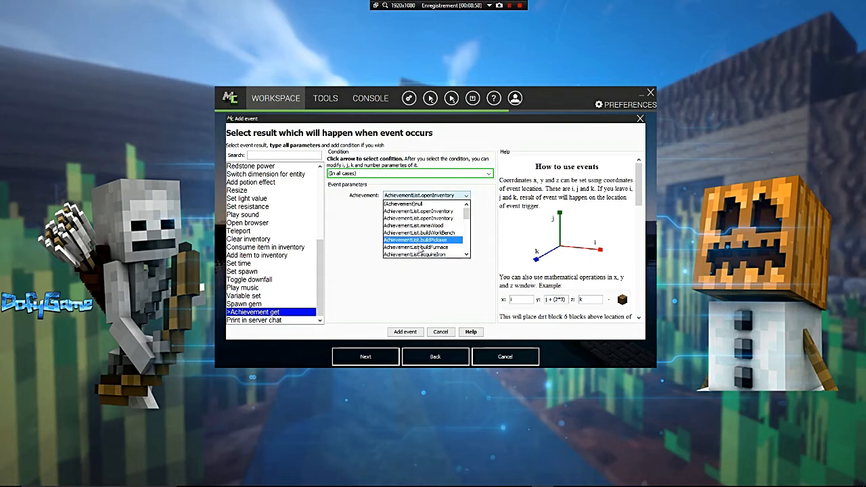
scroll(421, 254, "down", 2)
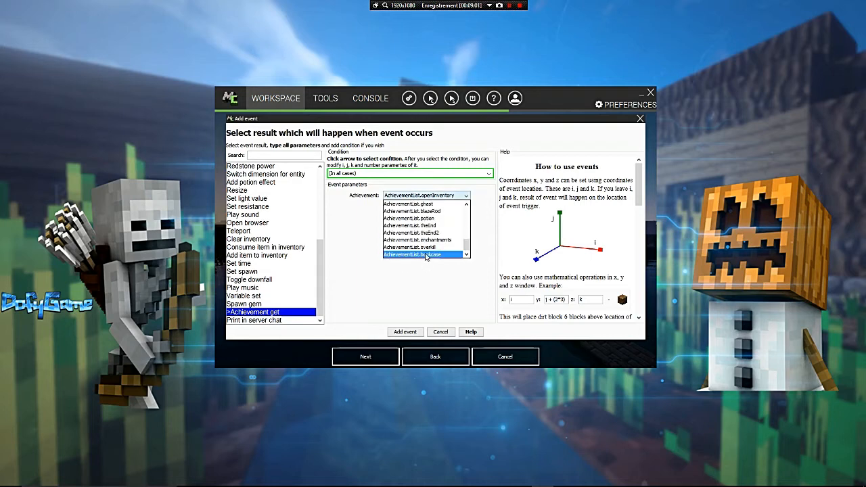
left_click(427, 253)
left_click(405, 332)
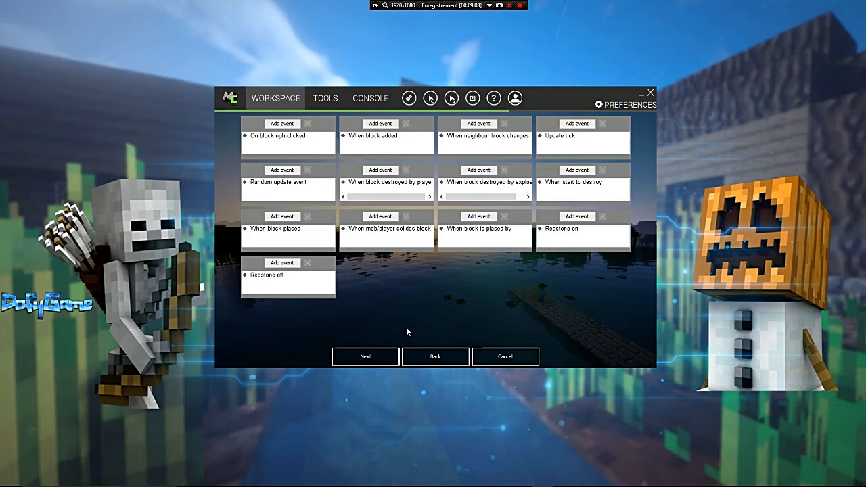
Step: Continue to the block's generation properties, enable generation in the world and lower its maximum spawn height
left_click(386, 356)
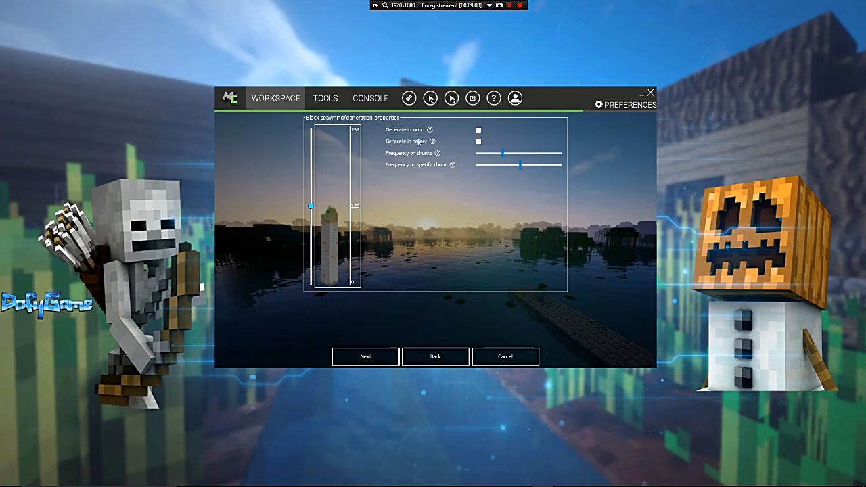
left_click(480, 130)
mouse_move(311, 206)
left_mouse_down()
mouse_move(323, 296)
mouse_move(304, 279)
left_mouse_up()
left_click_drag(312, 208, 311, 229)
Step: Raise the block's frequency on chunks and on specific chunk, then finish the block with empty crafting and smelting recipes
left_click(514, 154)
left_click_drag(544, 153, 592, 165)
left_click_drag(550, 168, 570, 169)
left_click(365, 356)
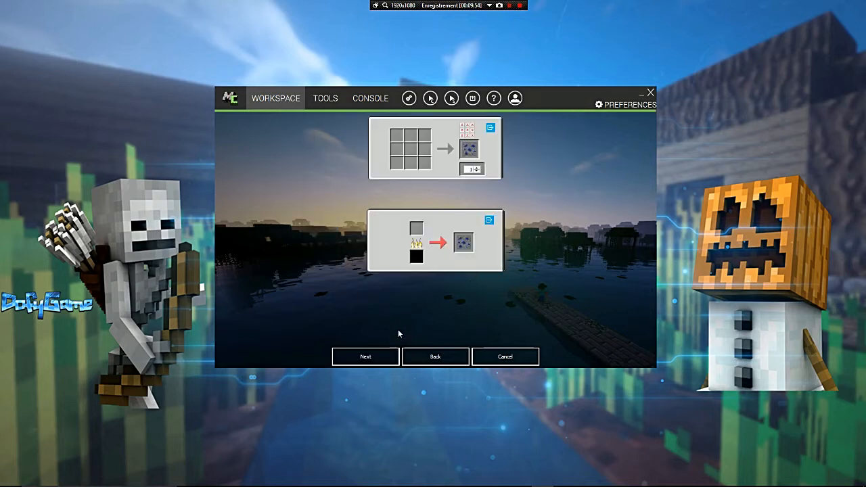
left_click(357, 357)
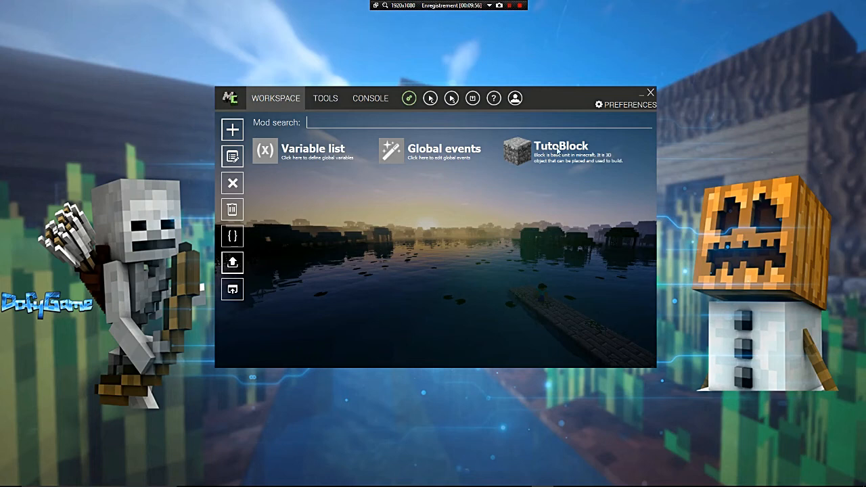
Step: Start a new item/block texture and use the round crystal image as layer 1
left_click(326, 98)
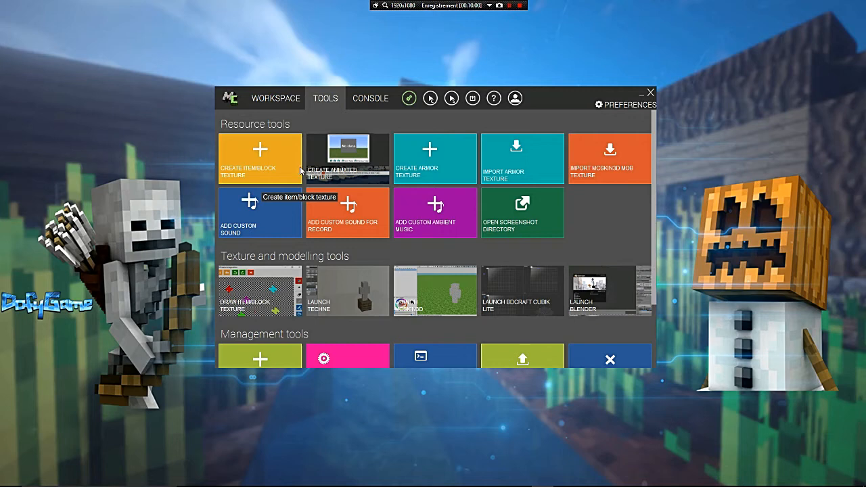
left_click(262, 151)
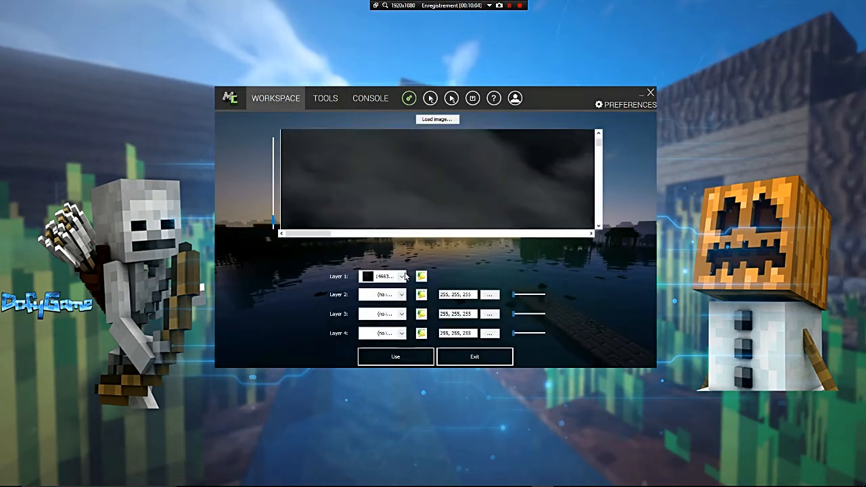
left_click(404, 276)
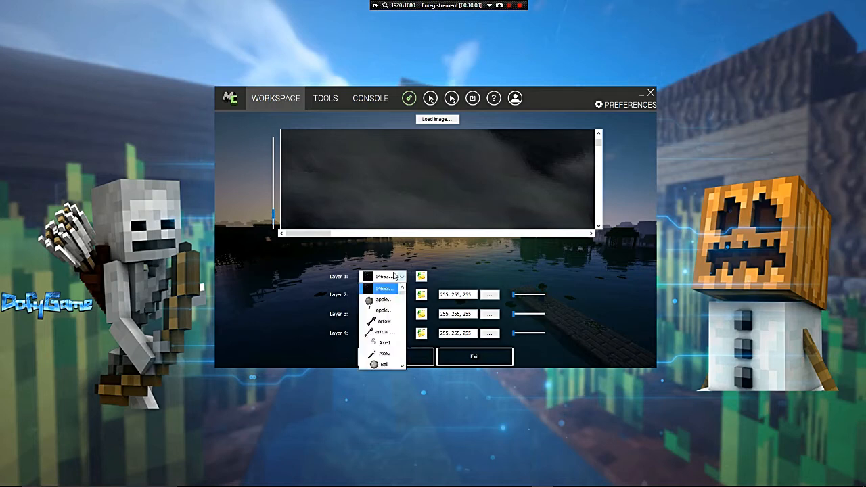
scroll(403, 297, "down", 3)
scroll(402, 298, "down", 5)
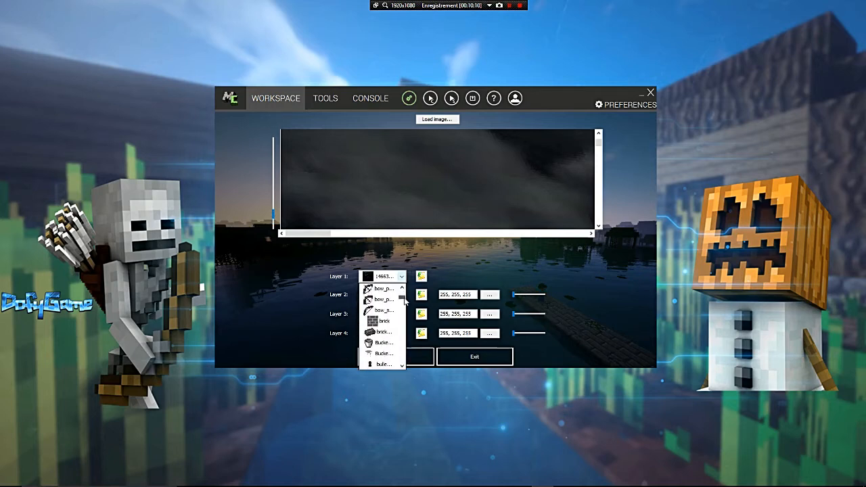
scroll(405, 308, "down", 3)
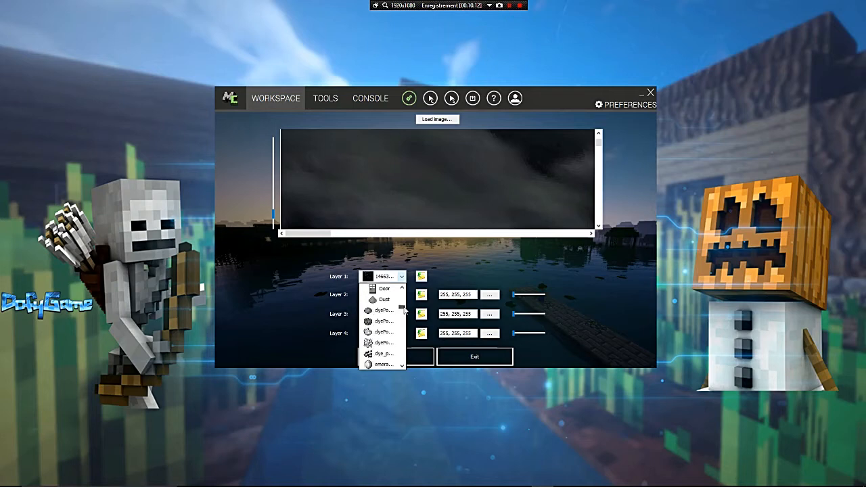
scroll(403, 314, "down", 4)
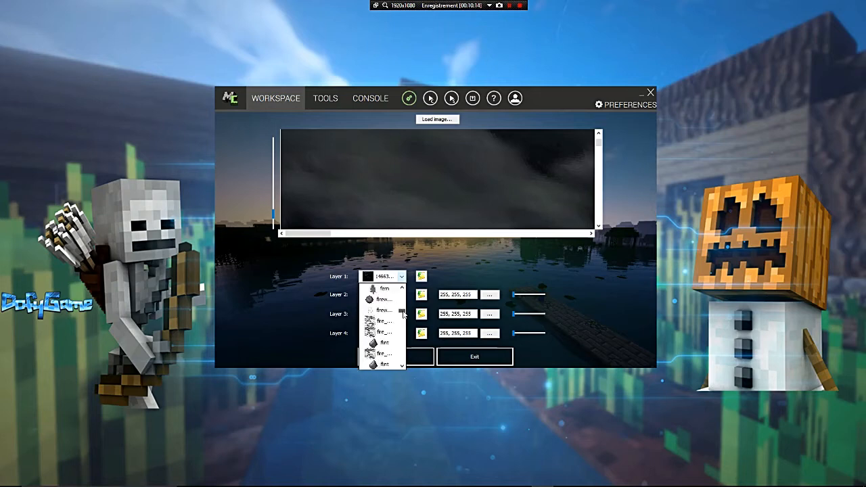
scroll(400, 321, "down", 4)
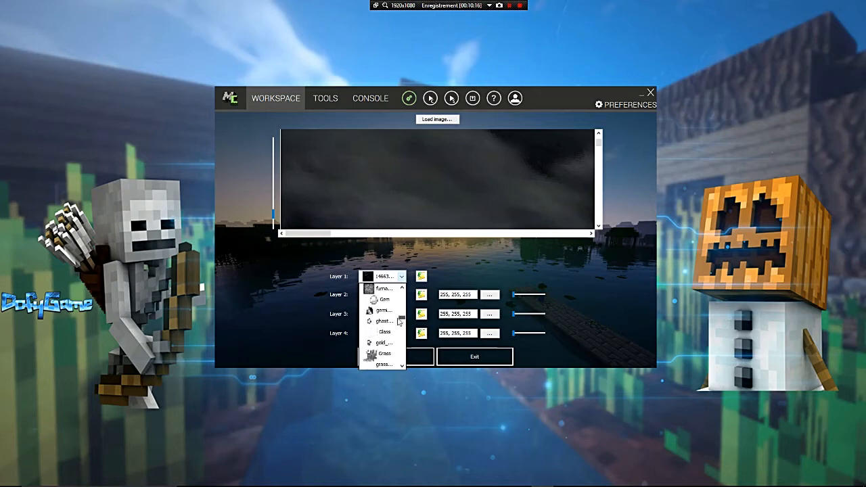
scroll(395, 325, "down", 4)
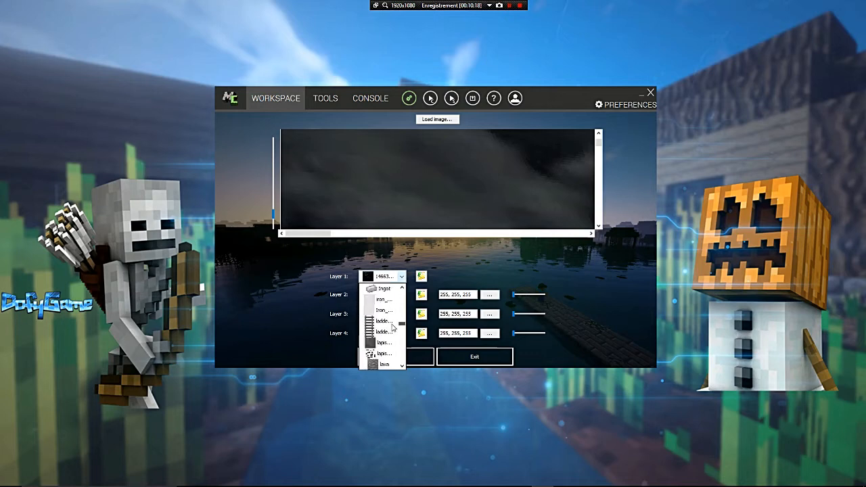
left_click_drag(386, 330, 402, 308)
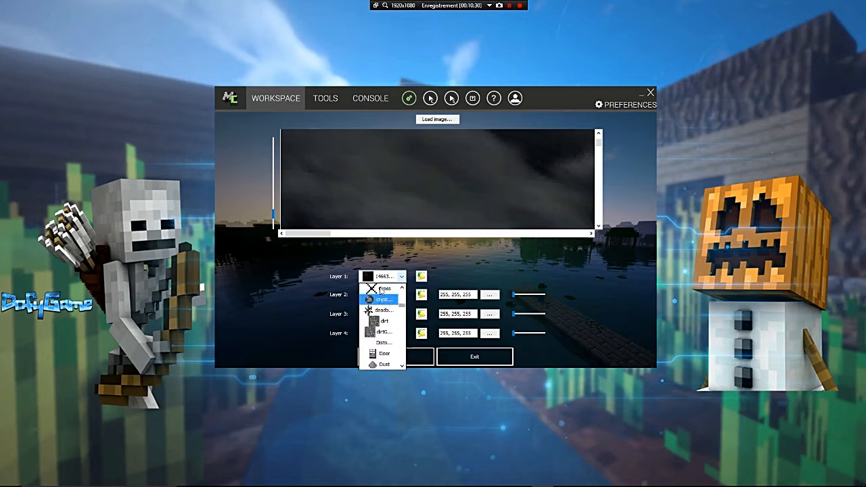
left_click(383, 299)
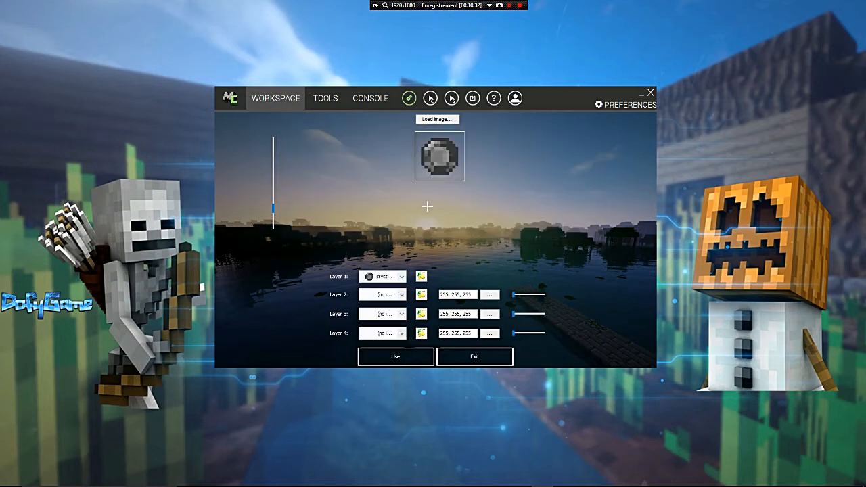
Step: Add the same crystal image as layer 2 and tint that layer dark blue
left_click(400, 295)
left_click_drag(406, 314, 406, 327)
left_click(381, 329)
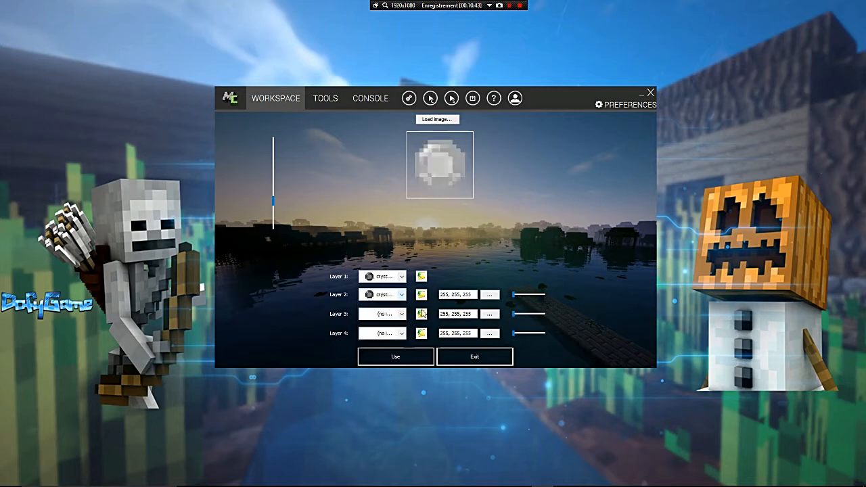
left_click(486, 295)
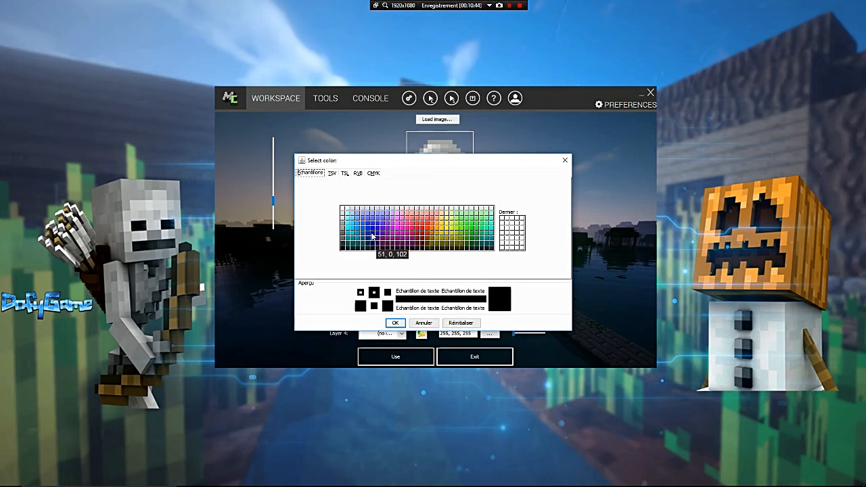
left_click(371, 233)
left_click(395, 323)
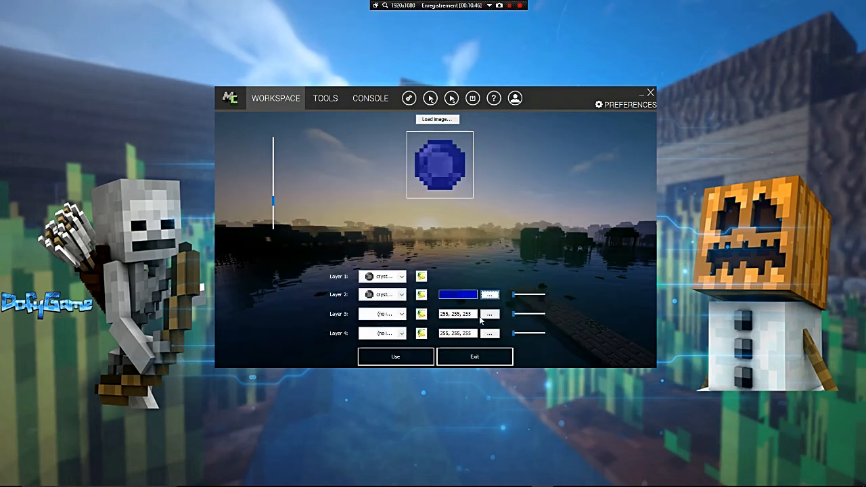
Step: Save the blue crystal as an item texture named TutoOre and exit the texture creator
left_click(403, 363)
left_click(446, 256)
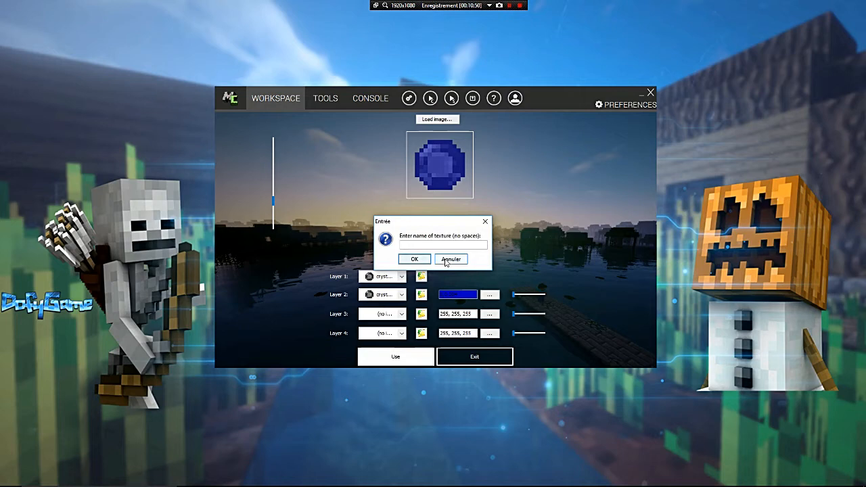
type("TutoOre")
left_click(415, 260)
left_click(478, 352)
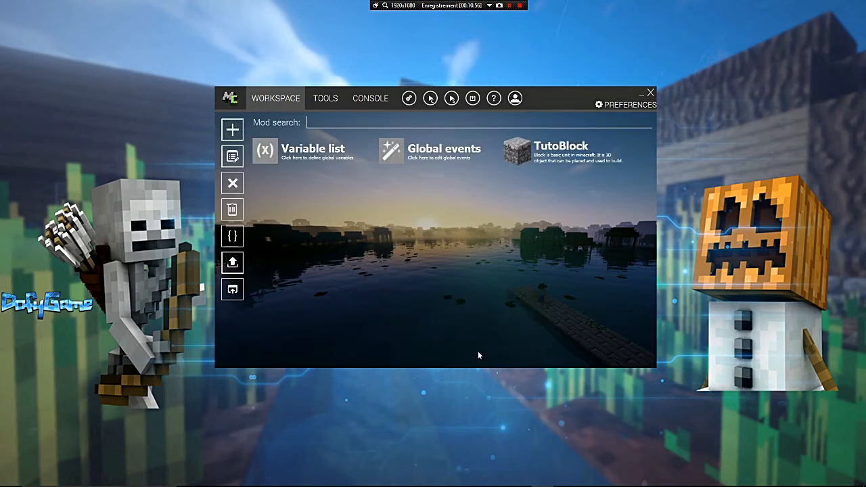
Step: Create a new mod element of type Item named TutoOre
left_click(232, 129)
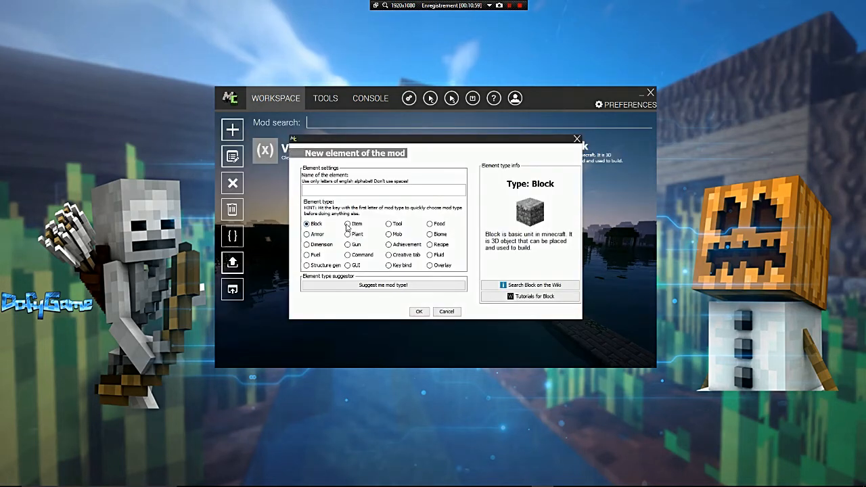
left_click(347, 224)
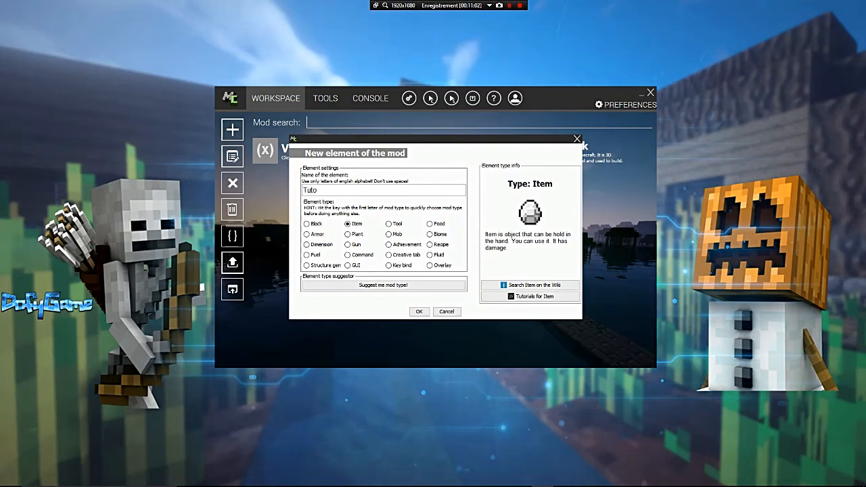
type("TutoOre")
left_click(419, 312)
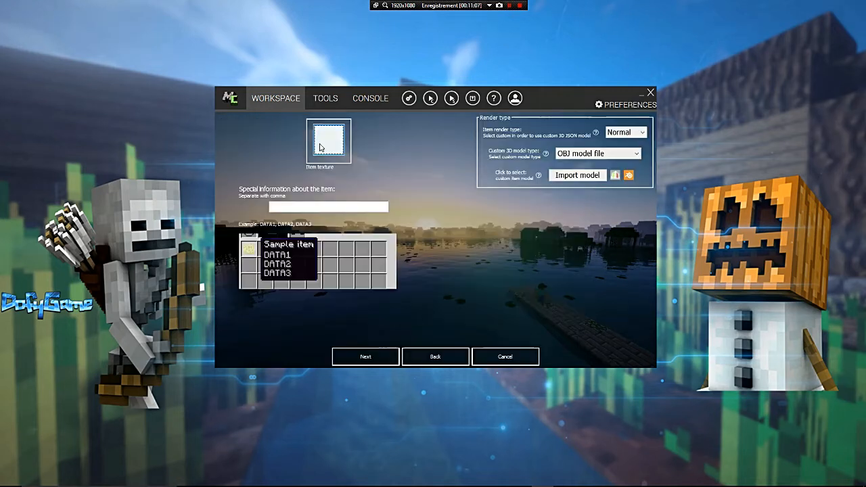
Step: Assign the blue crystal texture to the item, enter DofyGame as its special information and continue to the item properties
left_click(327, 137)
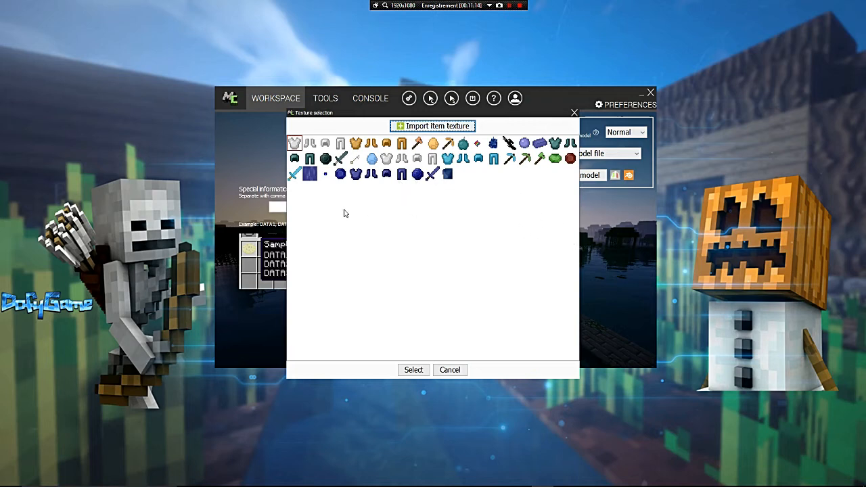
double_click(339, 177)
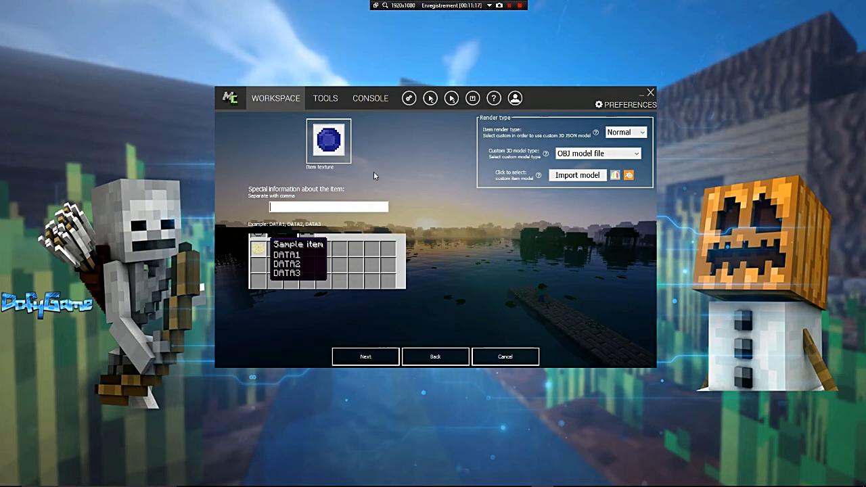
type("DofyGame")
left_click(362, 358)
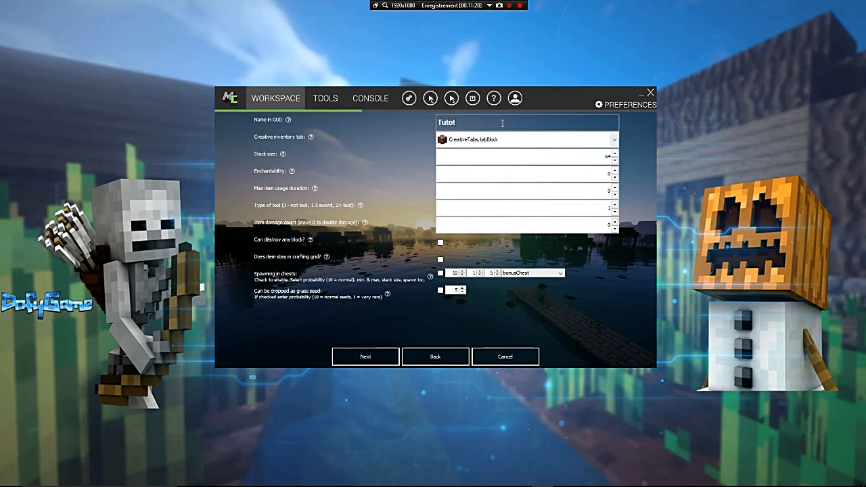
Step: Set the item's GUI name to TutoOre, its creative tab to CreativeTabs.tabMaterials and its stack size to 16
left_click(503, 123)
type("TutoOre")
left_click(494, 142)
scroll(504, 176, "down", 1)
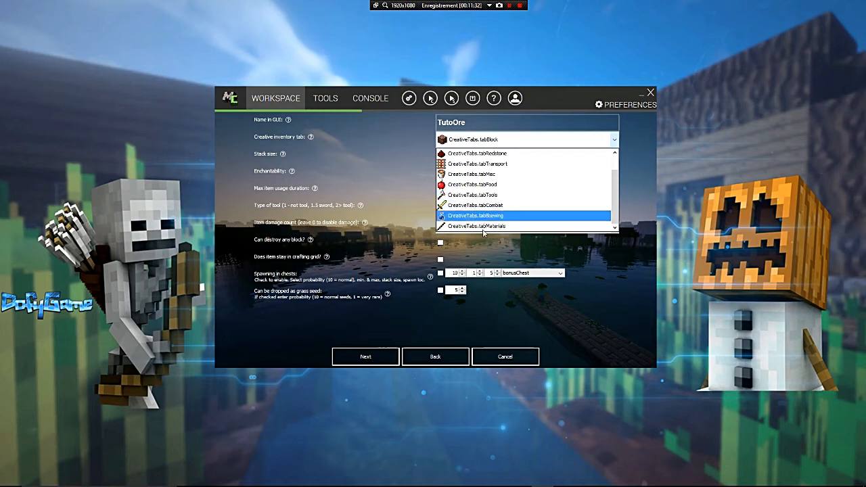
left_click(483, 229)
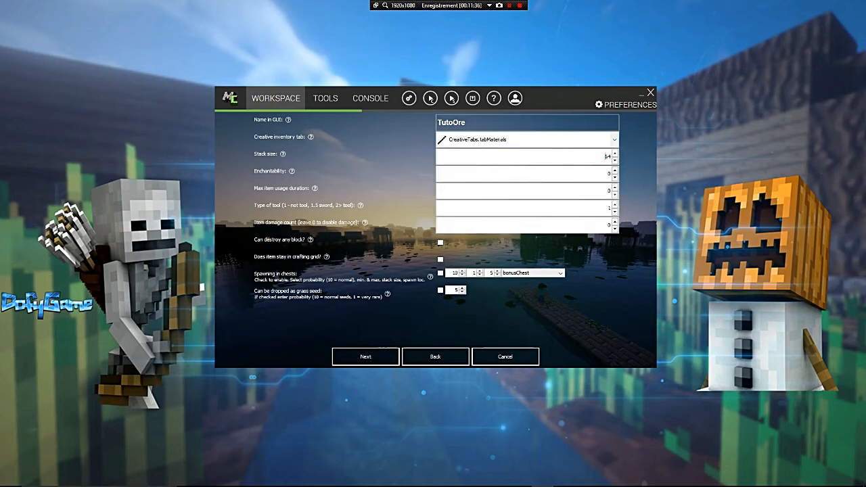
double_click(608, 156)
left_click(325, 257)
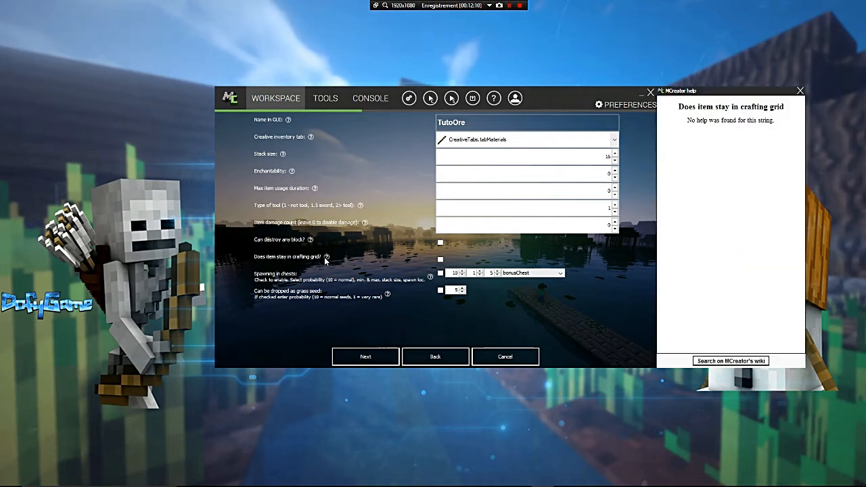
left_click(800, 91)
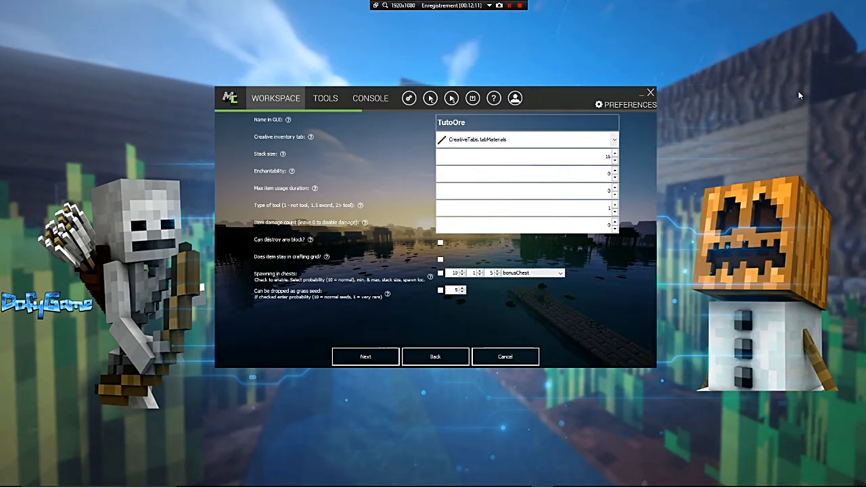
Step: Enable chest spawning for the item in dungeonChest and continue past the events to the recipe page without adding any
left_click(441, 274)
left_click(524, 274)
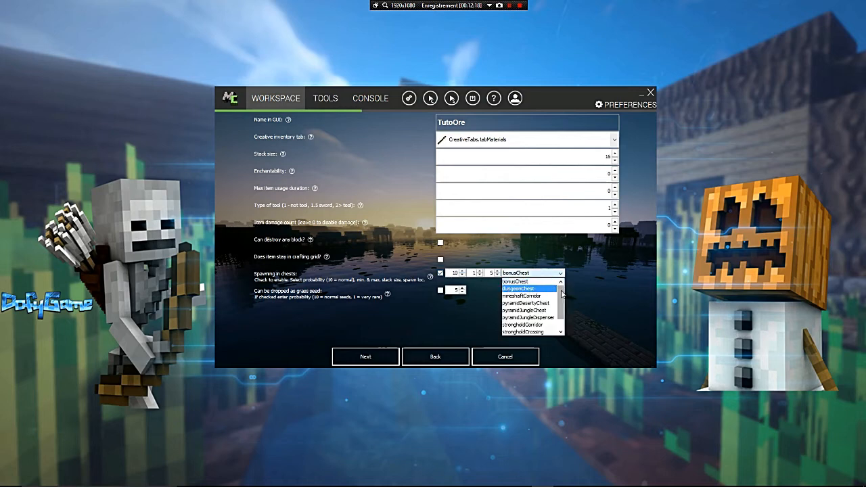
left_click(539, 289)
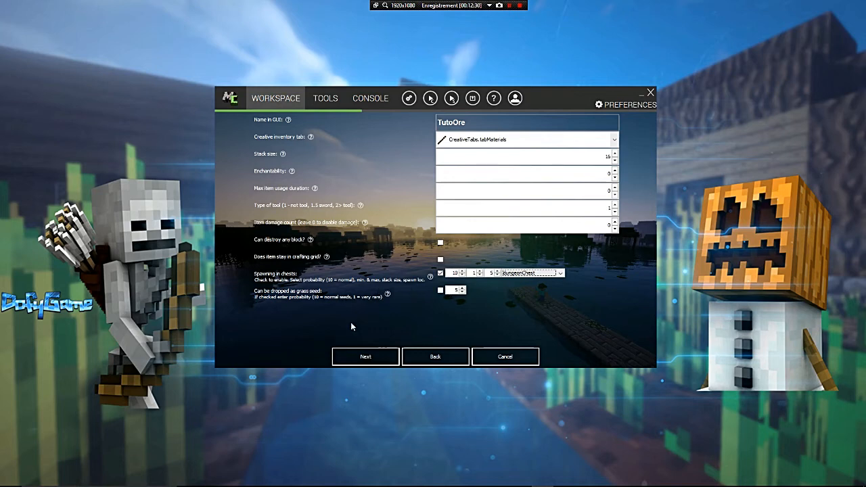
left_click(359, 353)
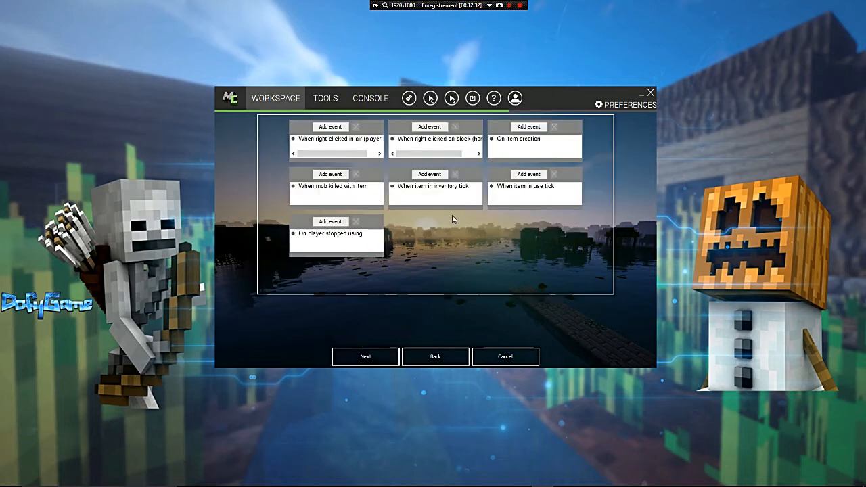
left_click(347, 363)
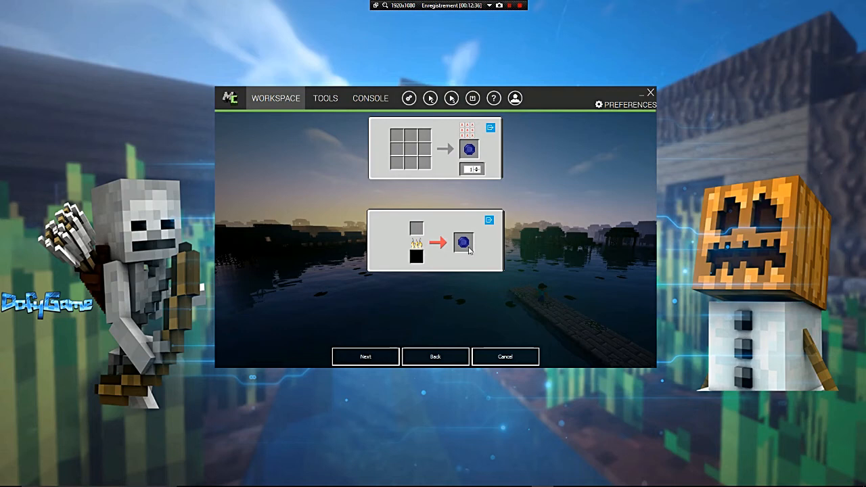
Step: Set the mod's TutoBlock as the furnace input that smelts into TutoOre and finish the item
left_click(423, 231)
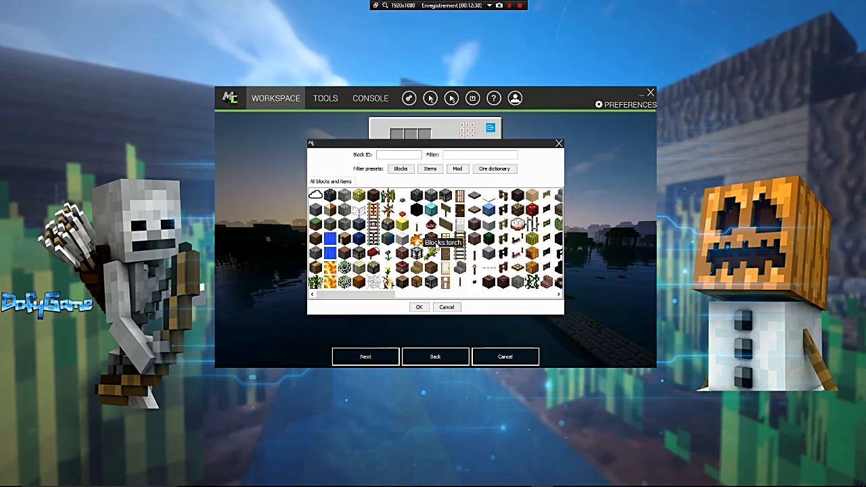
left_click(463, 172)
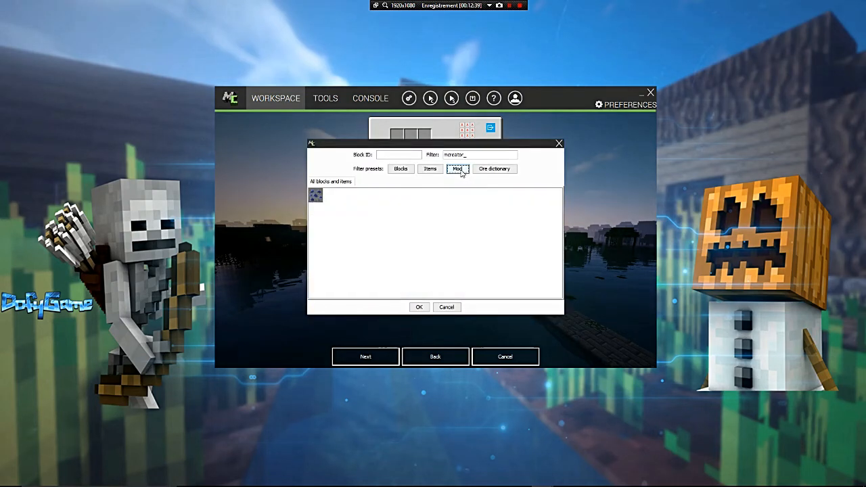
left_click(317, 196)
left_click(419, 306)
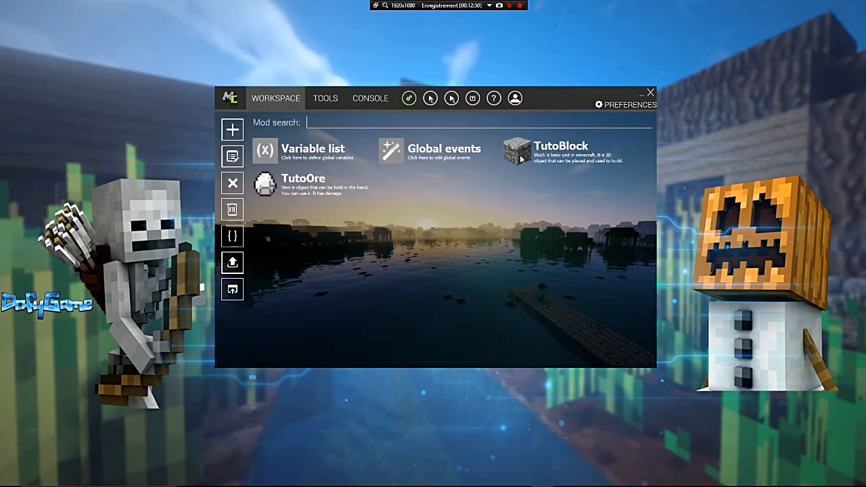
Step: Edit TutoBlock so that it drops the blue TutoOre crystal, and finish the block with its remaining settings as they are
left_click(521, 159)
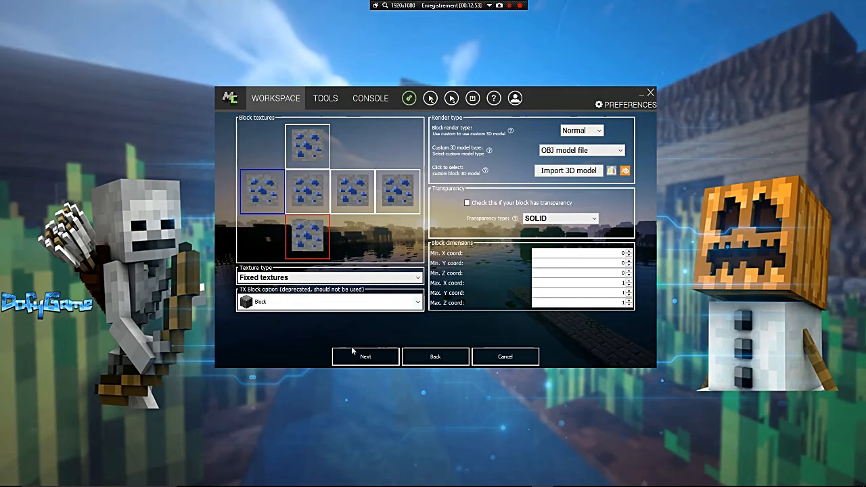
left_click(361, 356)
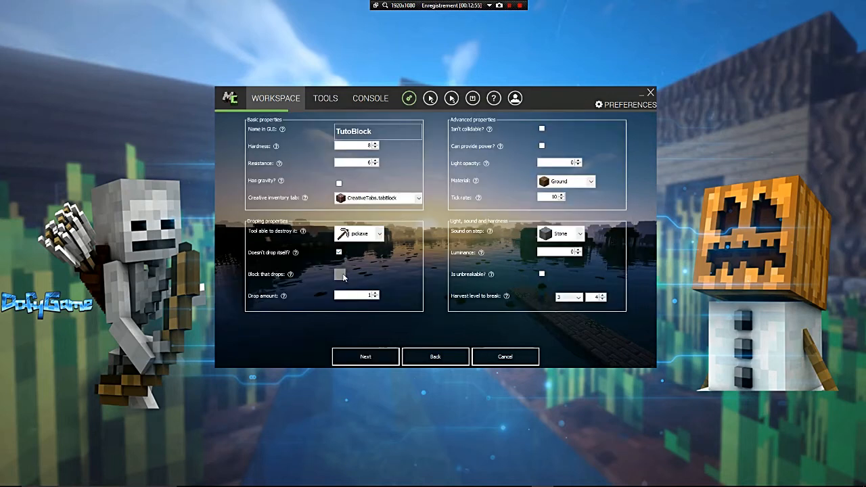
left_click(340, 274)
left_click(457, 169)
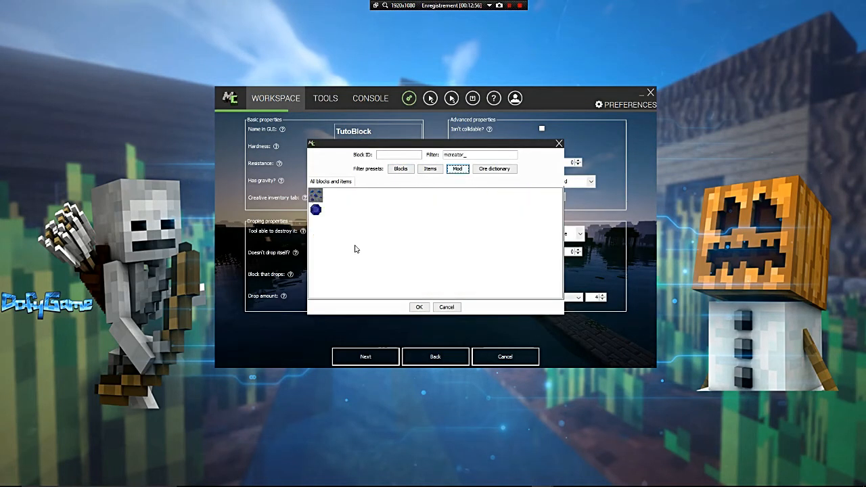
left_click(315, 210)
left_click(419, 307)
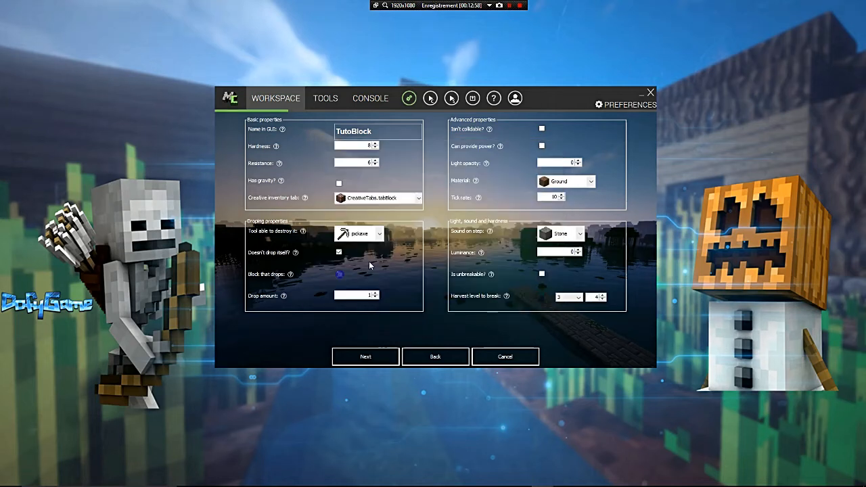
left_click(349, 354)
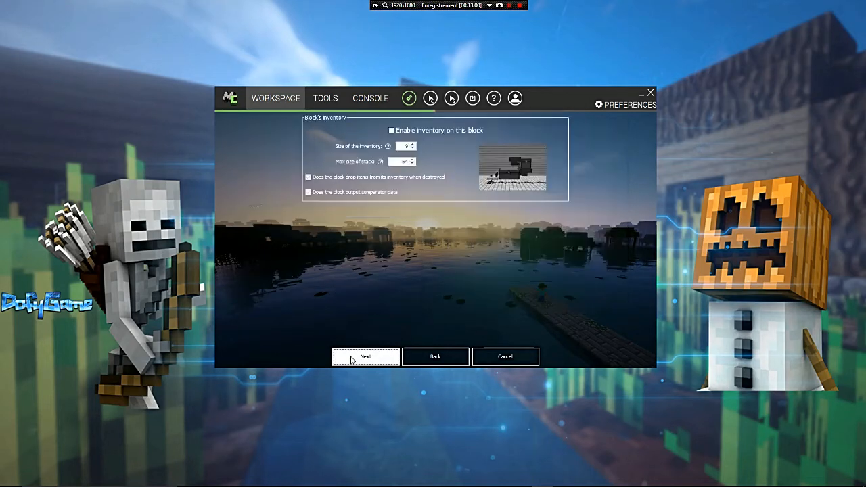
left_click(350, 356)
left_click(350, 358)
left_click(351, 358)
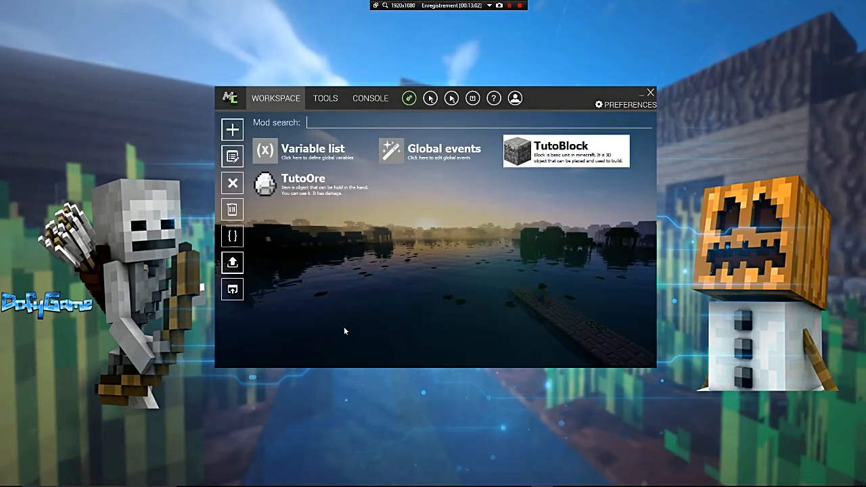
Step: Start a new item/block texture and use the Axe2 handle image as layer 1
left_click(232, 129)
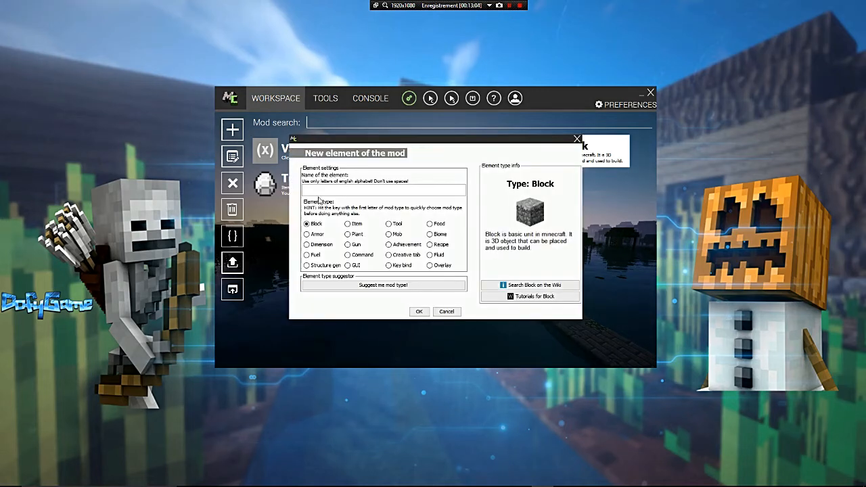
left_click(447, 312)
left_click(325, 98)
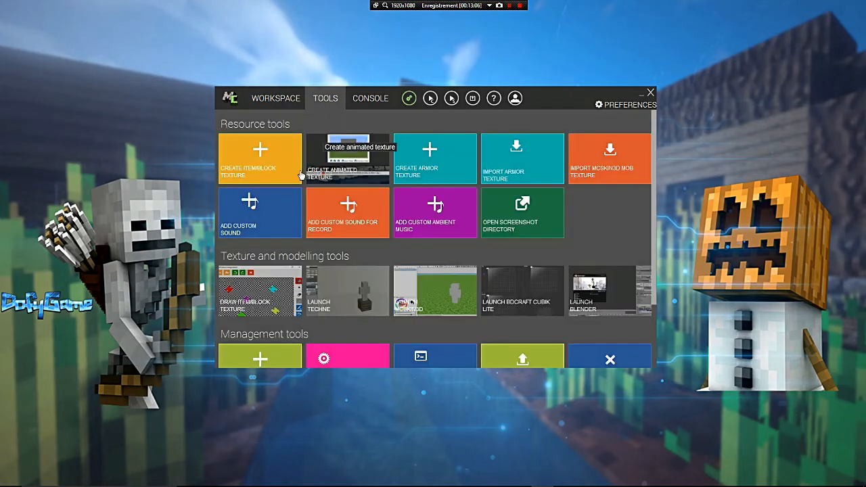
left_click(276, 137)
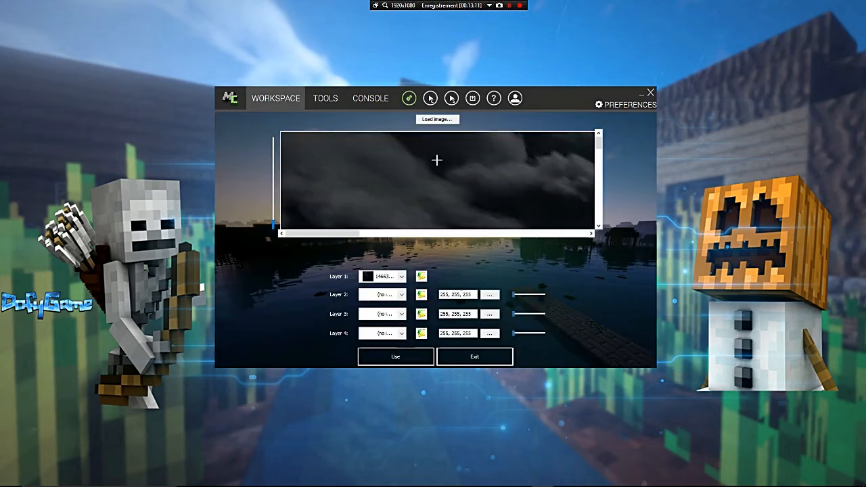
left_click(401, 277)
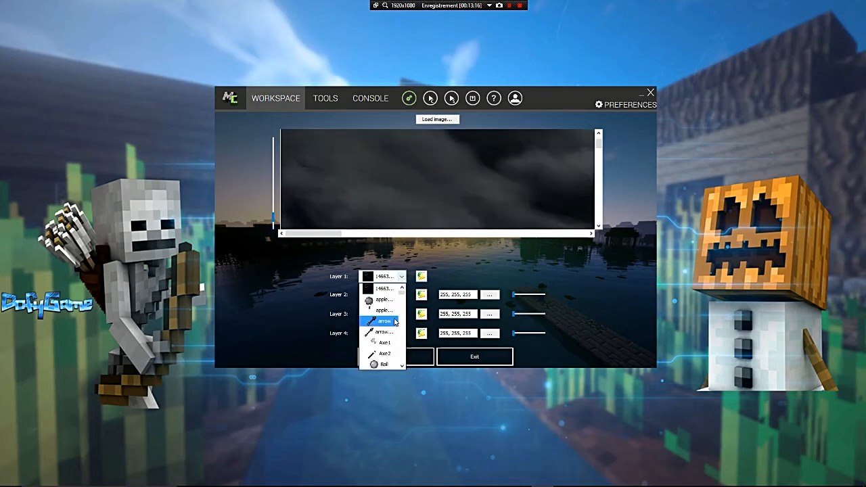
scroll(392, 318, "down", 3)
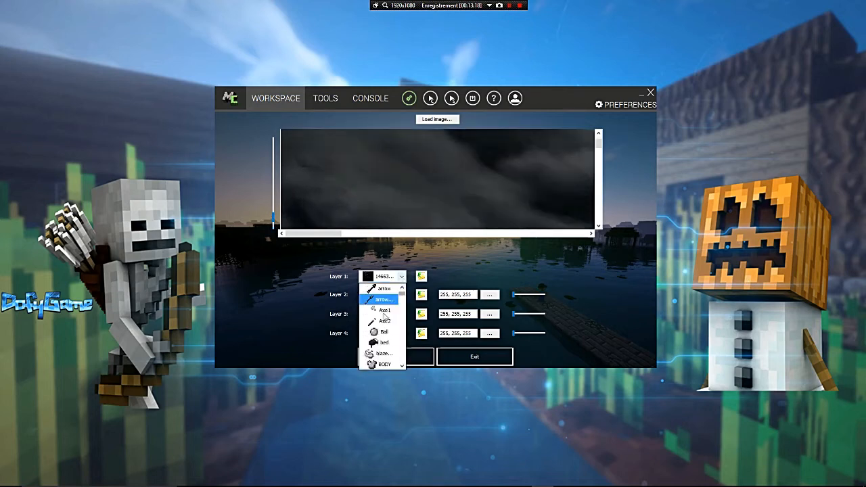
left_click(385, 317)
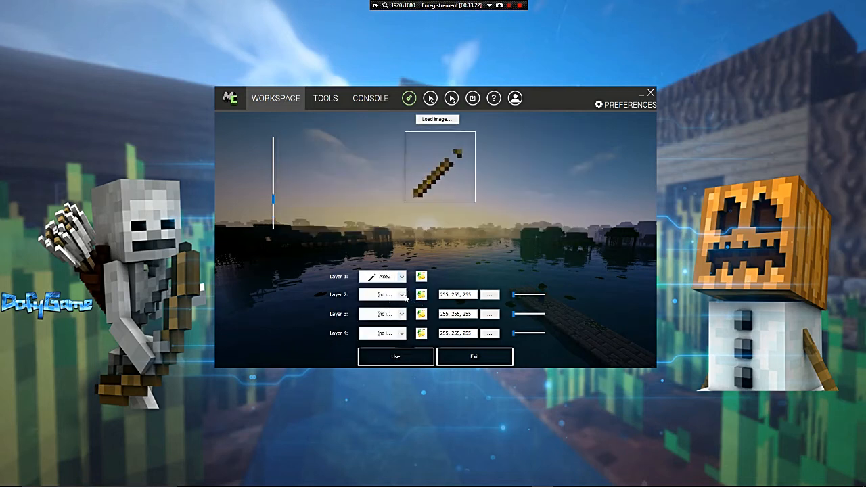
Step: Add the Axe1 head image as layer 2 and tint that layer blue
left_click(403, 296)
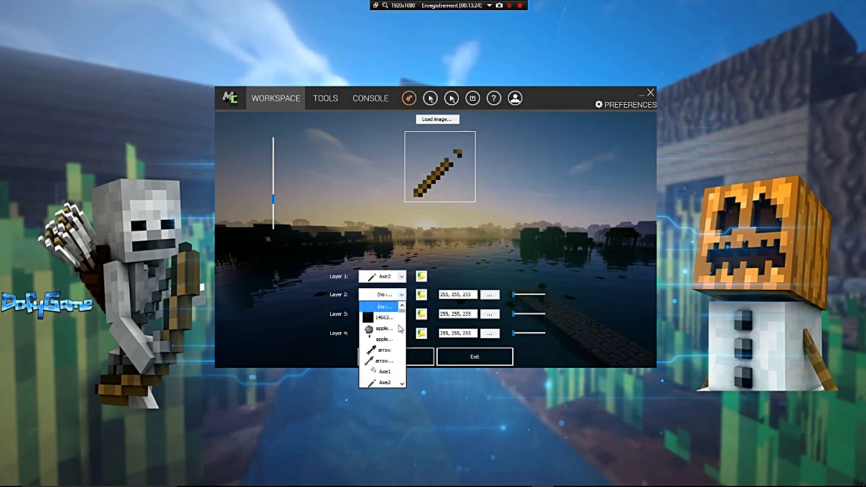
left_click(376, 372)
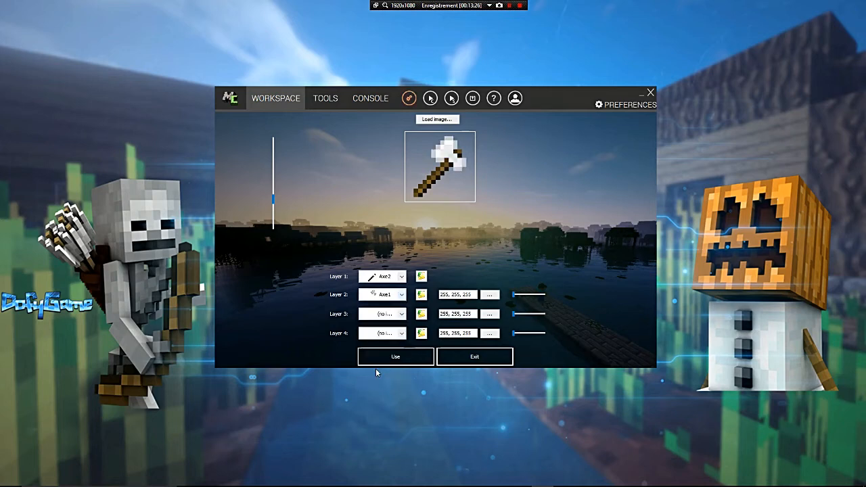
left_click(487, 294)
left_click(375, 241)
left_click(400, 321)
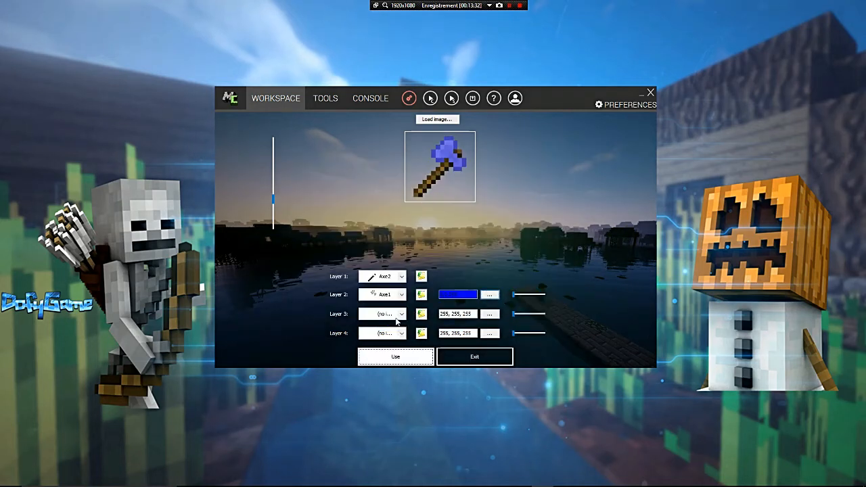
Step: Save the blue axe as a texture named AxeTuto and exit the texture creator
left_click(397, 357)
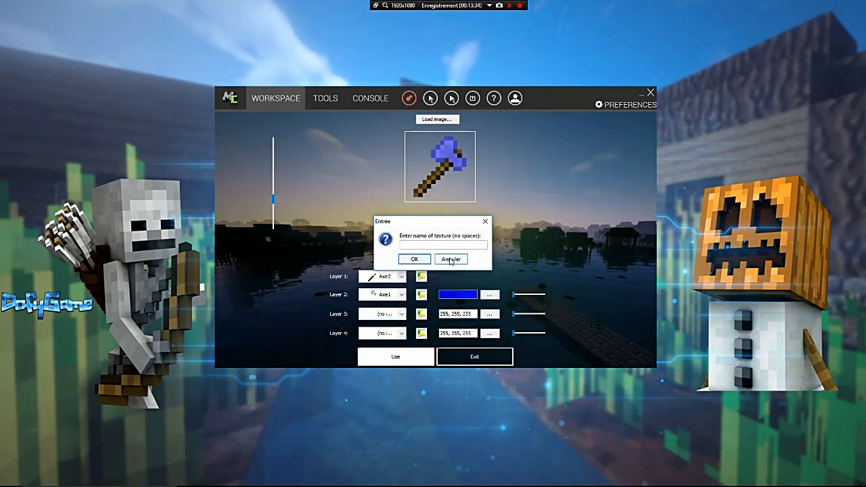
type("AxeTuto")
left_click(415, 259)
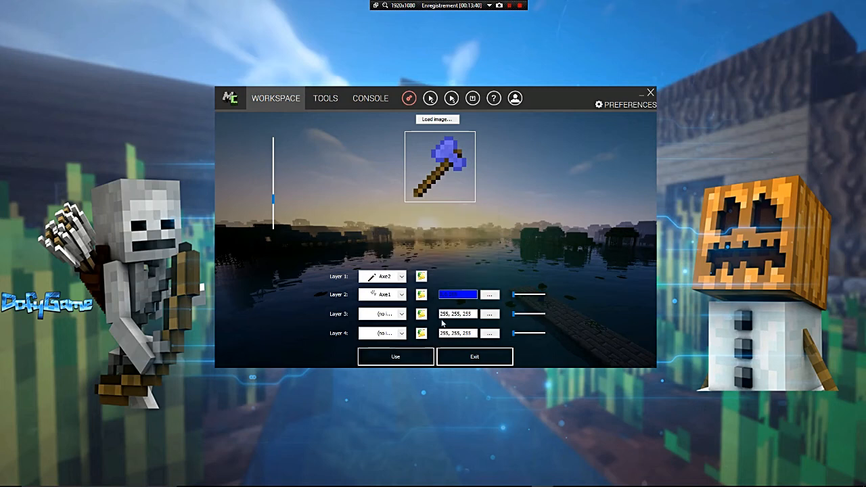
left_click(474, 357)
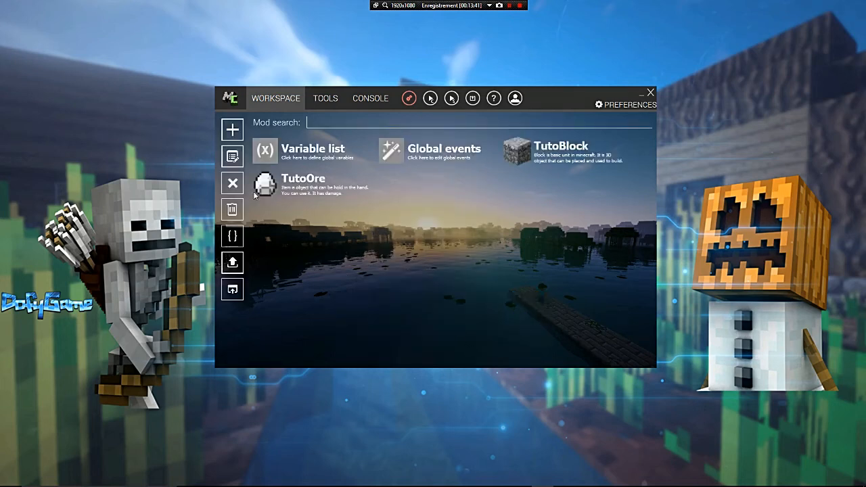
Step: Create a new mod element of type Tool named AxeTuto
left_click(237, 130)
left_click(389, 224)
left_click(392, 191)
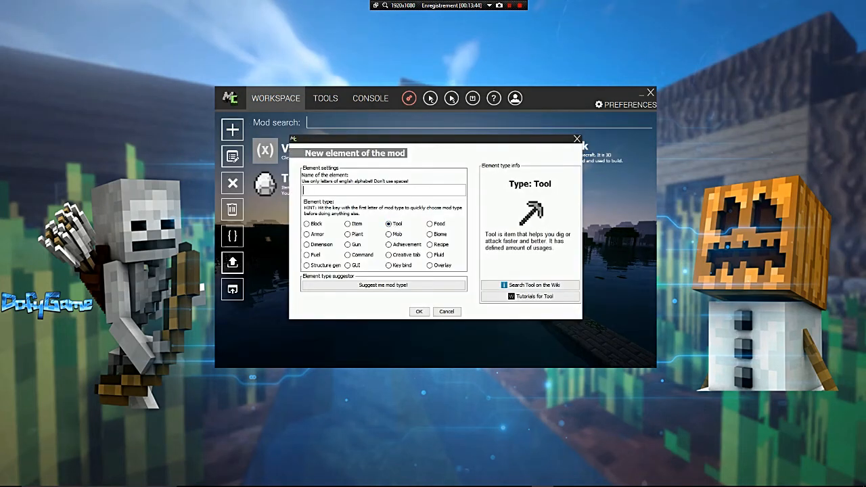
type("AxeTutro")
key("Return")
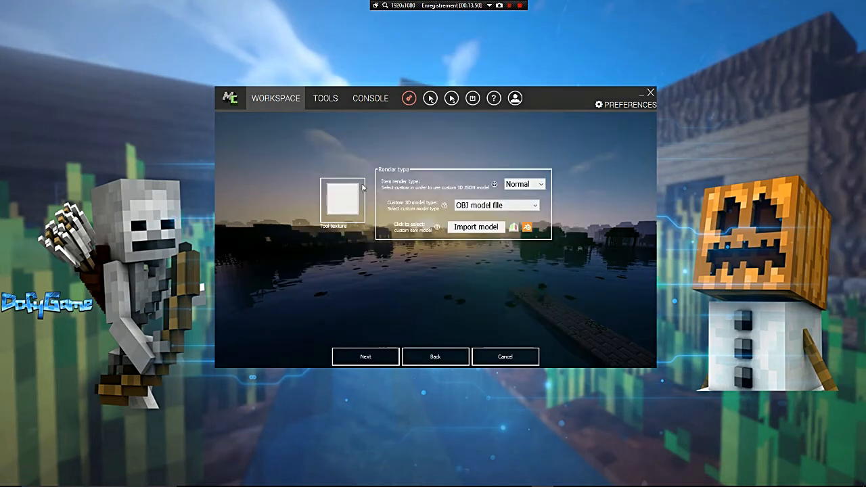
Step: Assign the blue axe texture to the tool and set its type to Axe in the tool properties
left_click(338, 203)
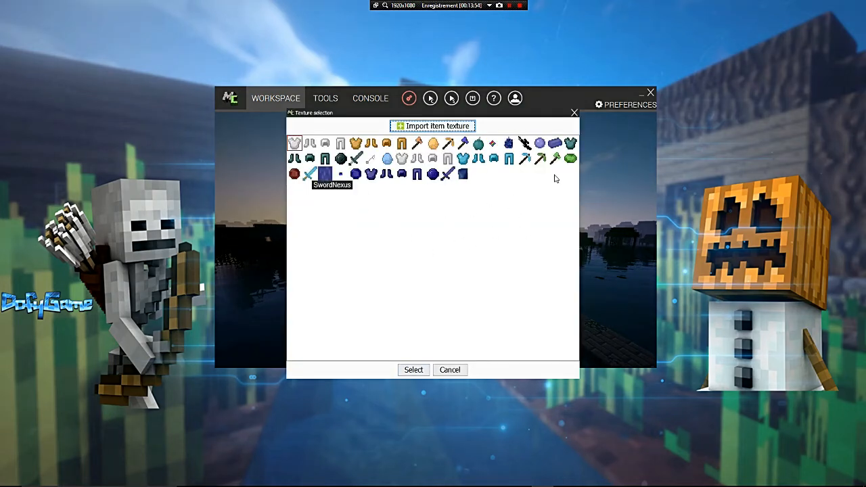
double_click(463, 143)
left_click(363, 352)
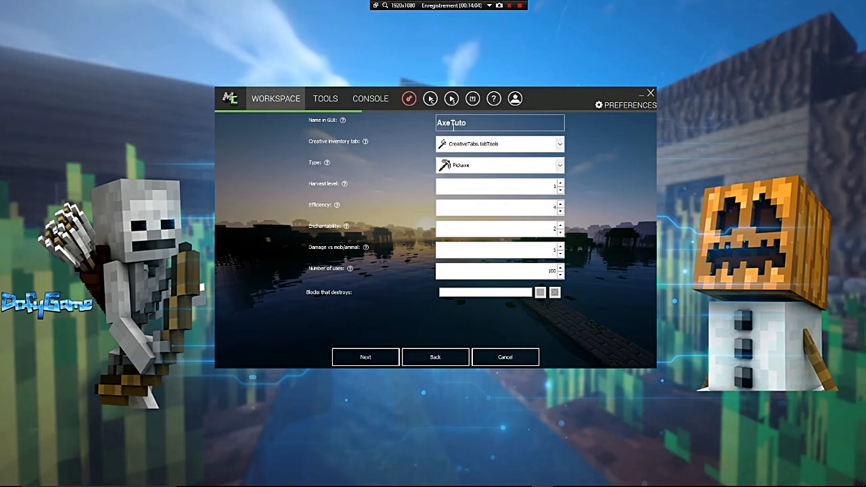
left_click(474, 167)
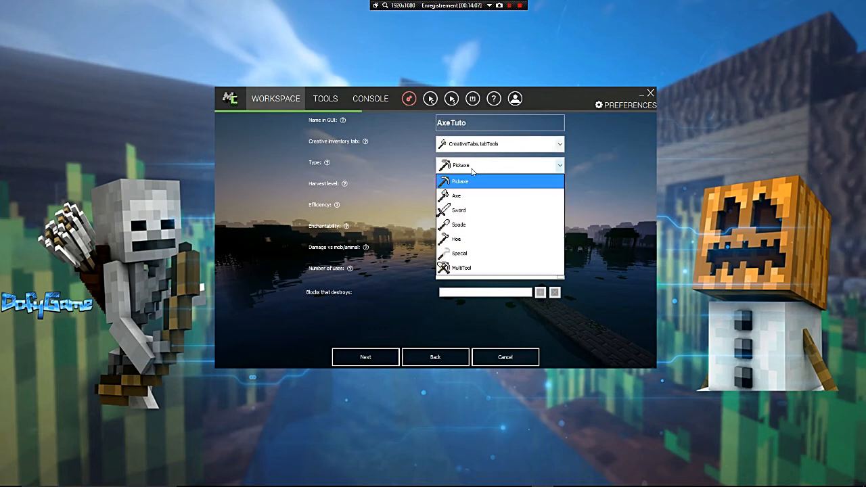
left_click(462, 198)
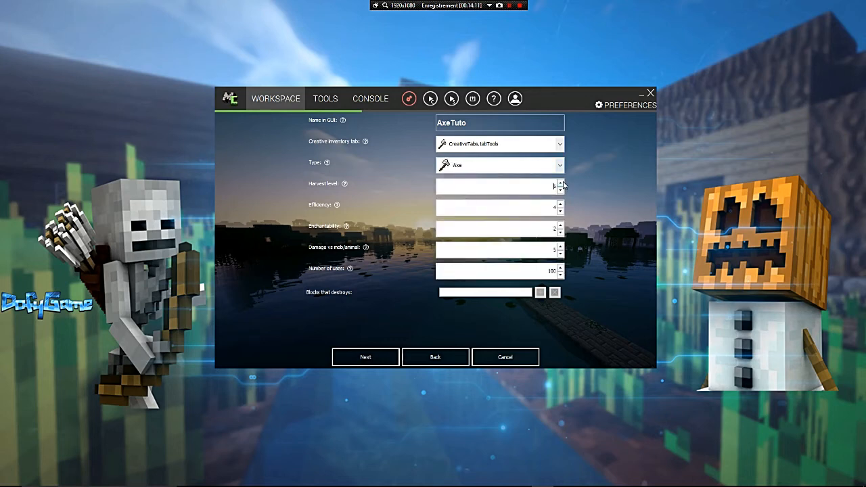
Step: Adjust the axe's efficiency, enchantability, damage and number of uses in the tool properties, leaving all tool events empty
left_click(561, 205)
left_click_drag(578, 211, 667, 229)
type("50")
left_click_drag(555, 250, 640, 265)
type("1")
type("00")
type("10")
type("0000")
left_click(383, 355)
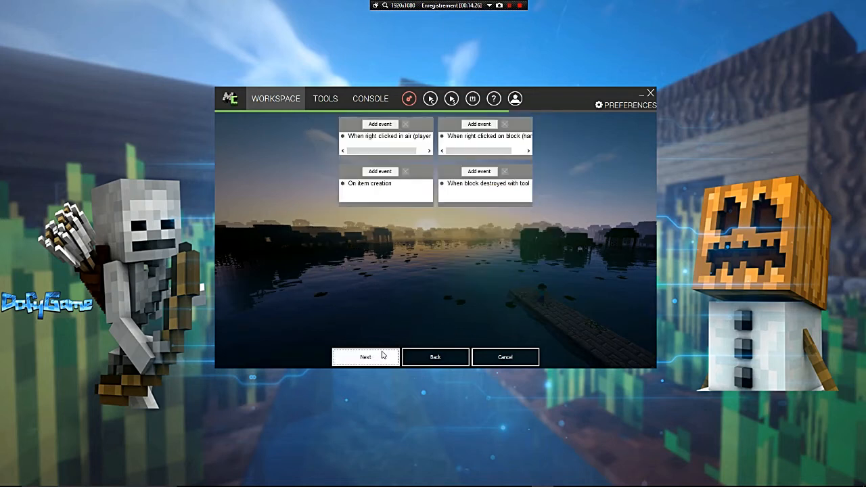
left_click(383, 355)
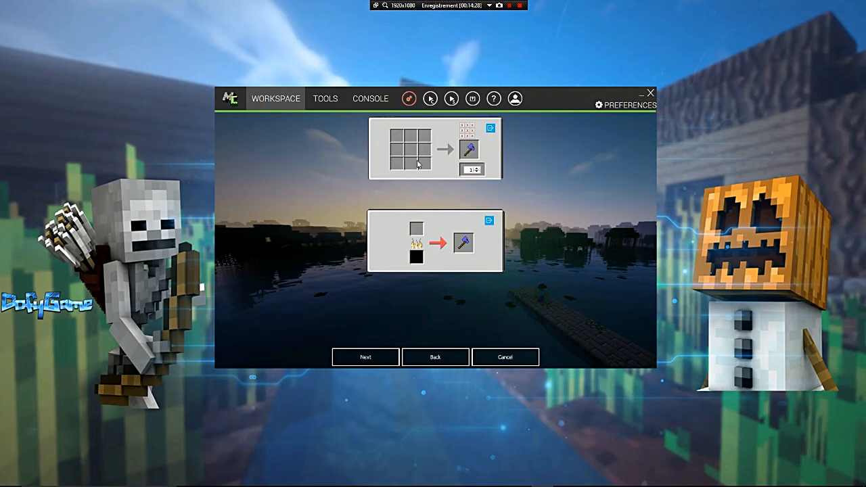
Step: Place sticks in the bottom-centre and centre slots of the axe's crafting recipe
left_click(418, 165)
left_click(457, 168)
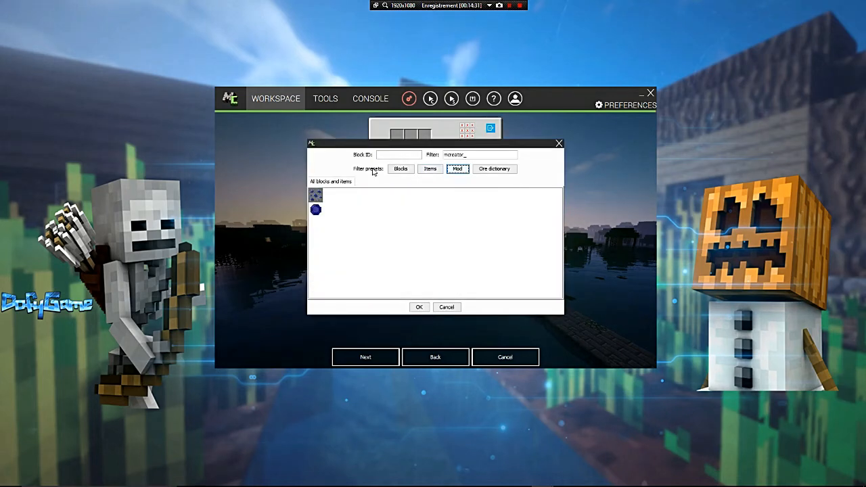
left_click(431, 168)
left_click(406, 238)
left_click(419, 307)
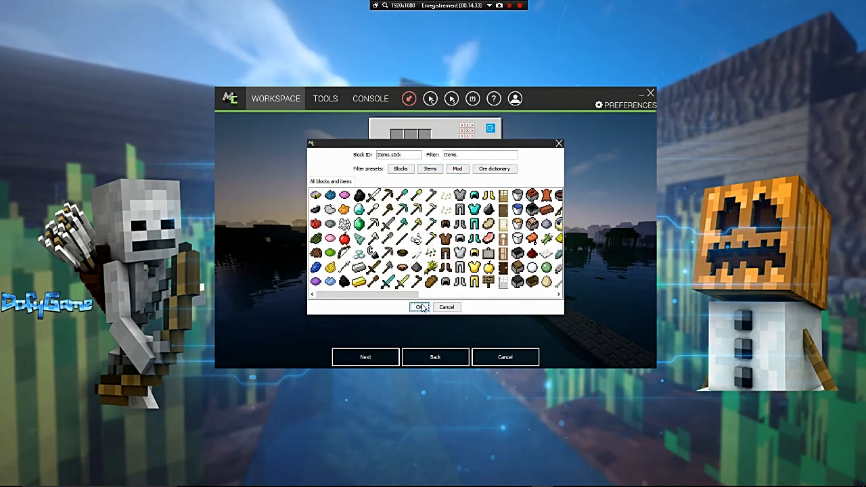
left_click(419, 307)
left_click(415, 161)
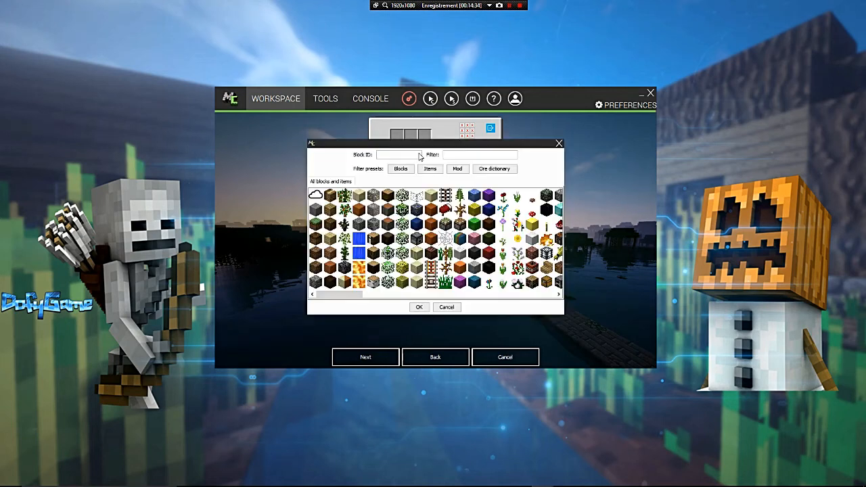
left_click(430, 168)
left_click(404, 238)
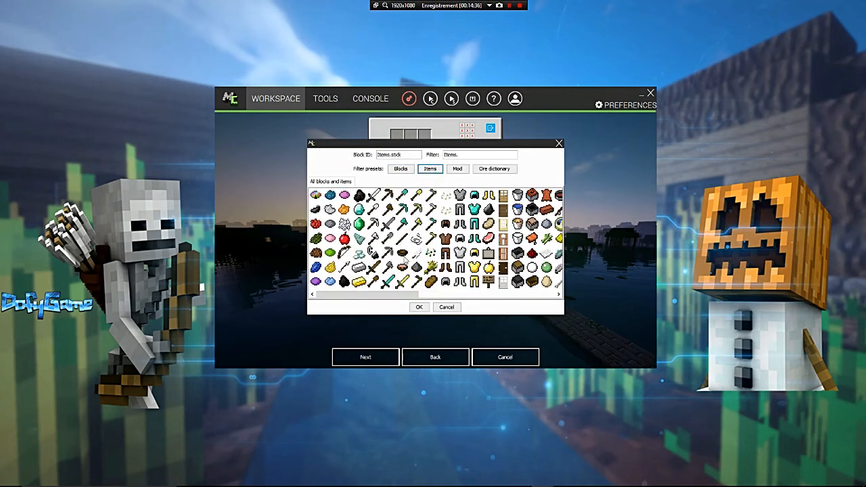
left_click(419, 307)
Step: Add the blue TutoOre crystal to the middle-right, top-right and top-centre crafting slots and finish the tool element
left_click(427, 155)
left_click(457, 168)
left_click(315, 210)
left_click(419, 308)
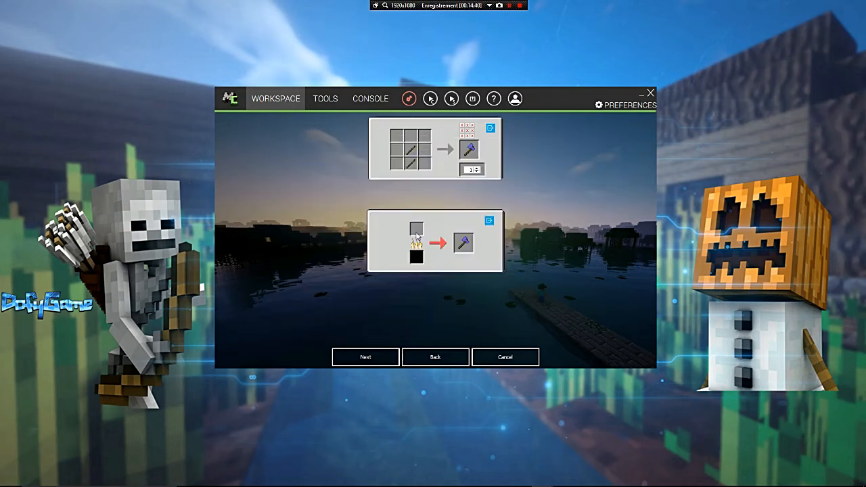
left_click(426, 137)
left_click(458, 169)
left_click(316, 209)
left_click(419, 307)
left_click(411, 137)
left_click(458, 168)
left_click(316, 195)
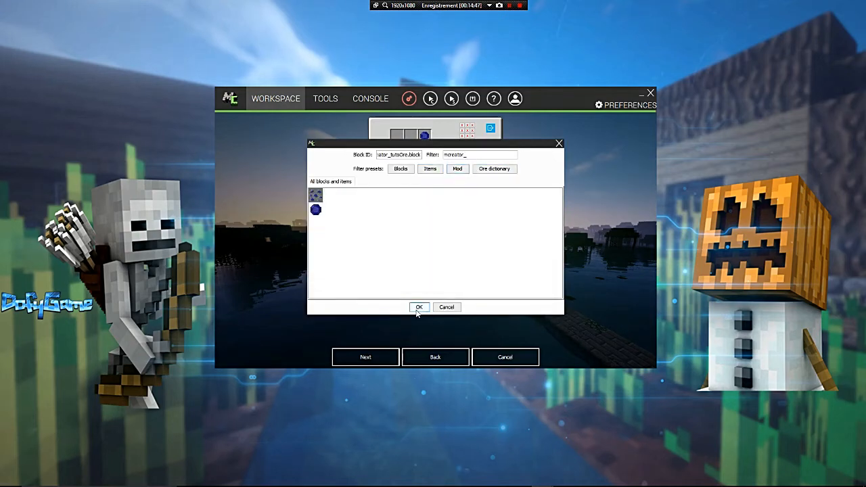
left_click(419, 307)
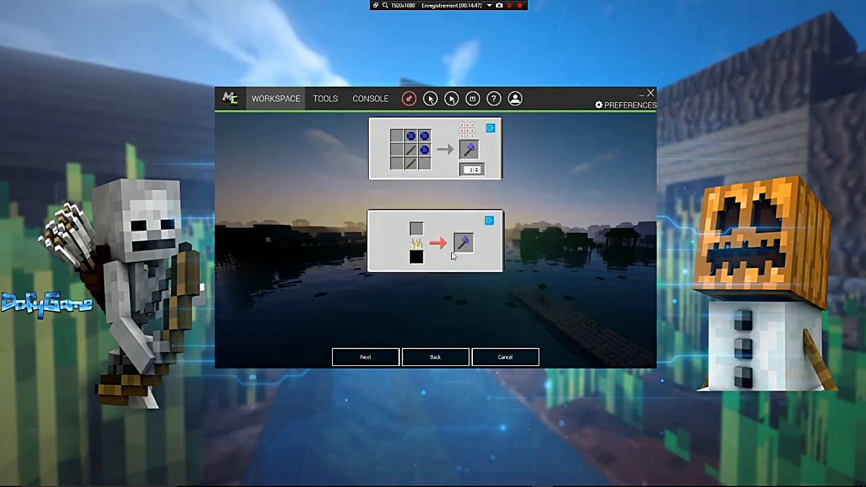
left_click(373, 357)
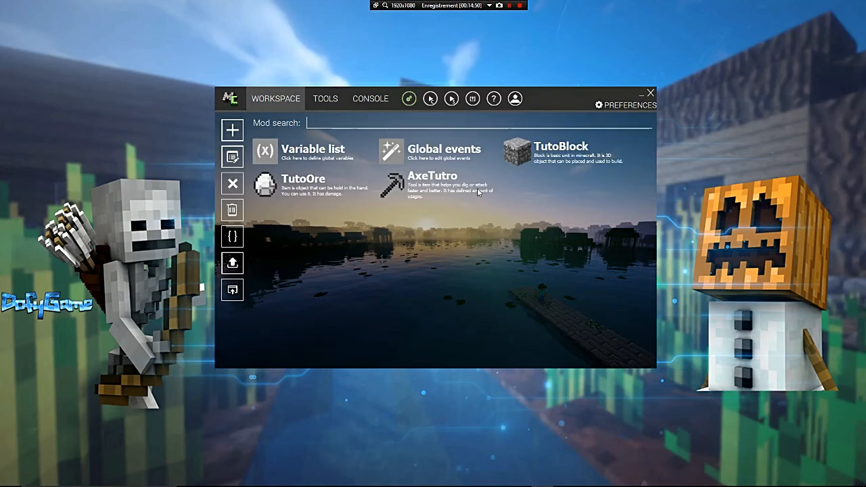
left_click(464, 162)
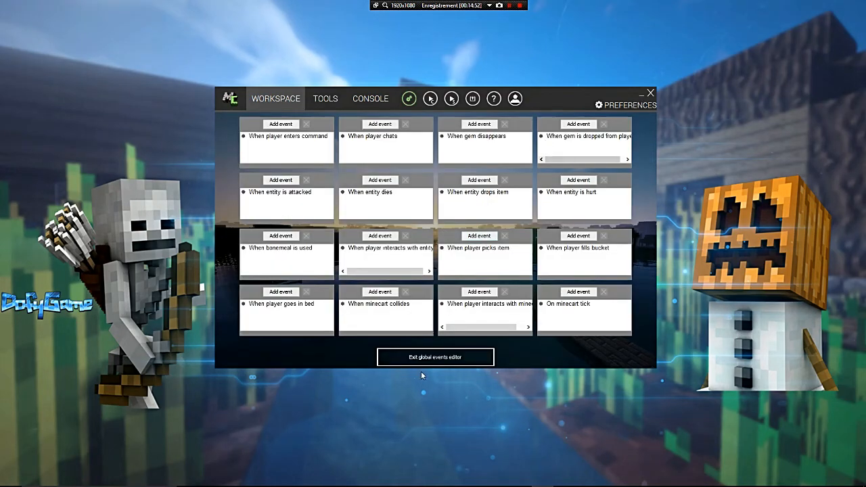
left_click(441, 355)
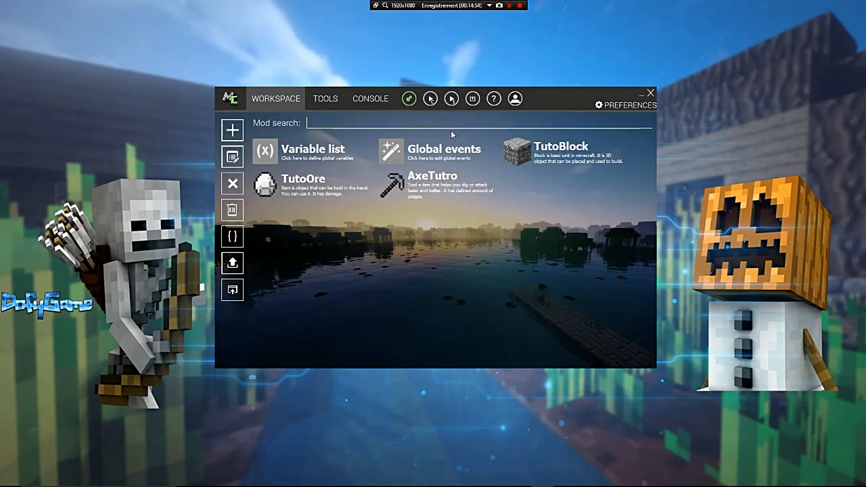
Step: Build the workspace and start exporting the mod to the desktop (Bureau) as a zip file named Tuto
left_click(412, 101)
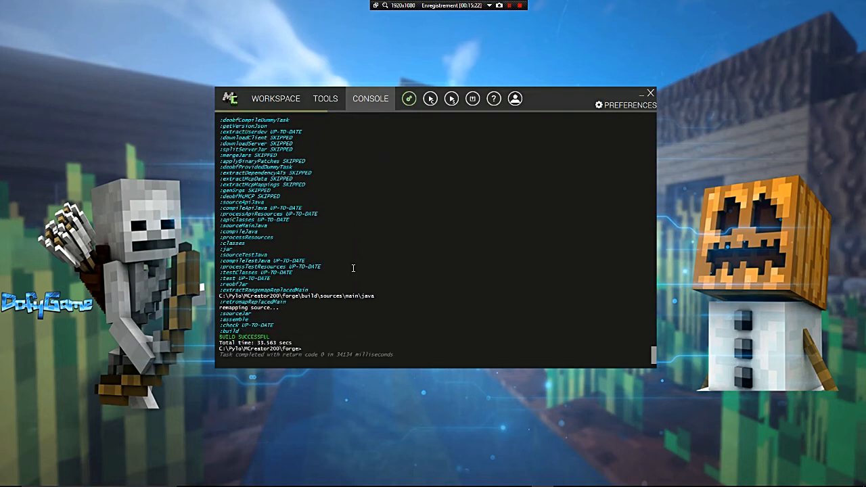
left_click(472, 99)
left_click_drag(448, 138, 377, 110)
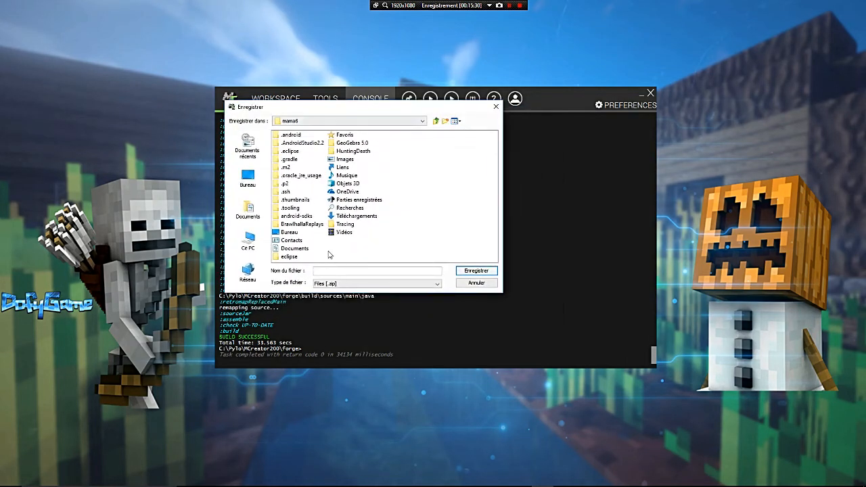
type("Tuto")
double_click(288, 234)
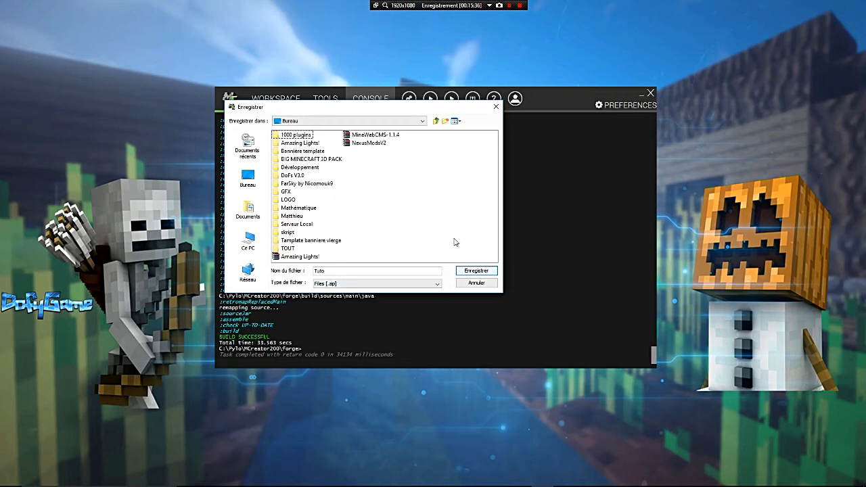
left_click(476, 271)
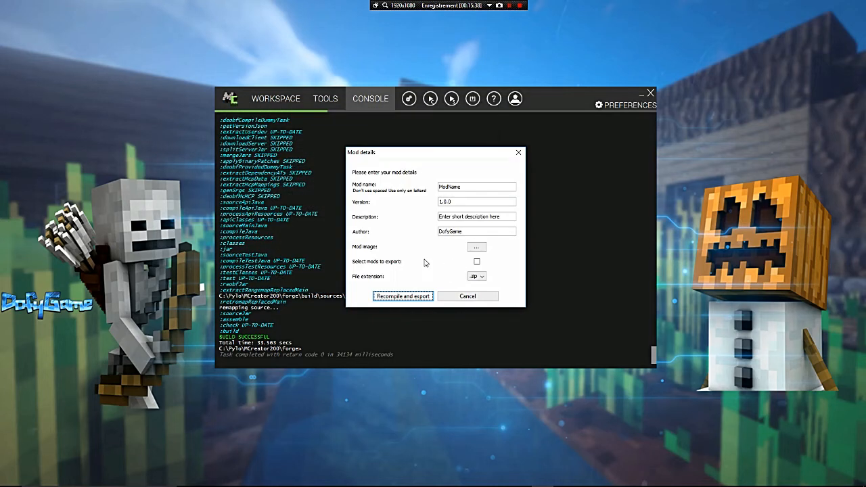
Step: Set the mod name to TutoMods and the description to "Tuto vidéo !" in the mod details
double_click(450, 187)
left_click(461, 187)
type("TutoMods")
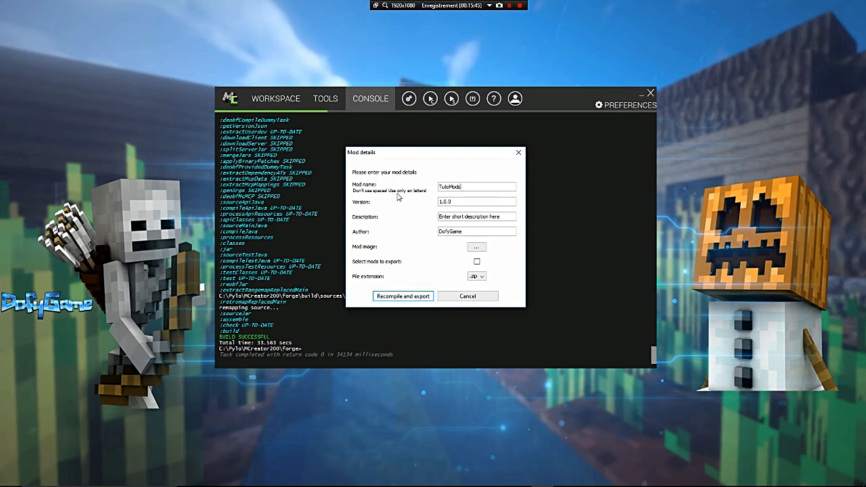
triple_click(454, 218)
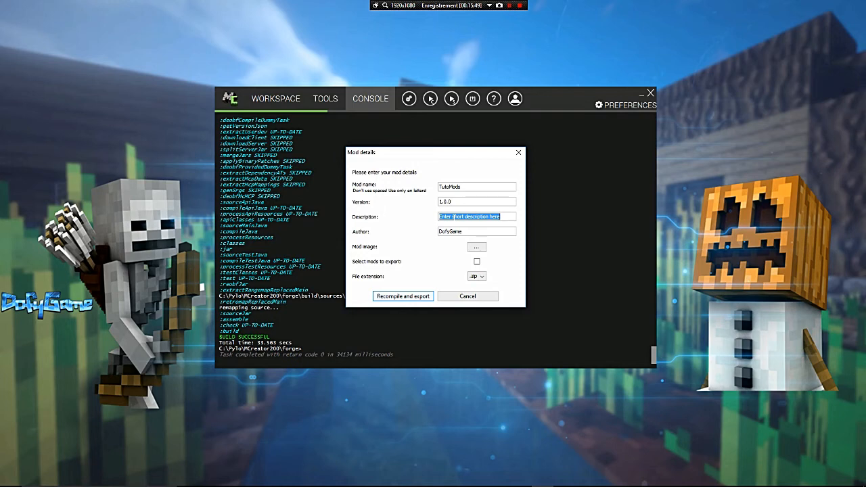
type("Tuto video !")
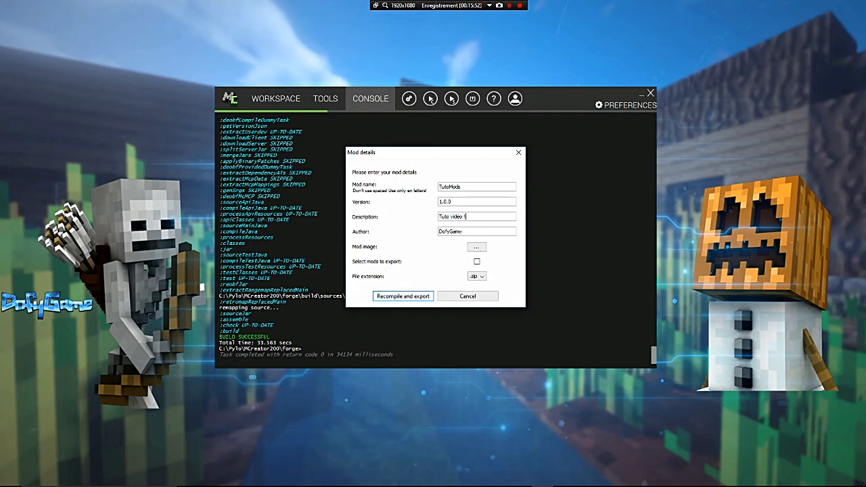
double_click(453, 232)
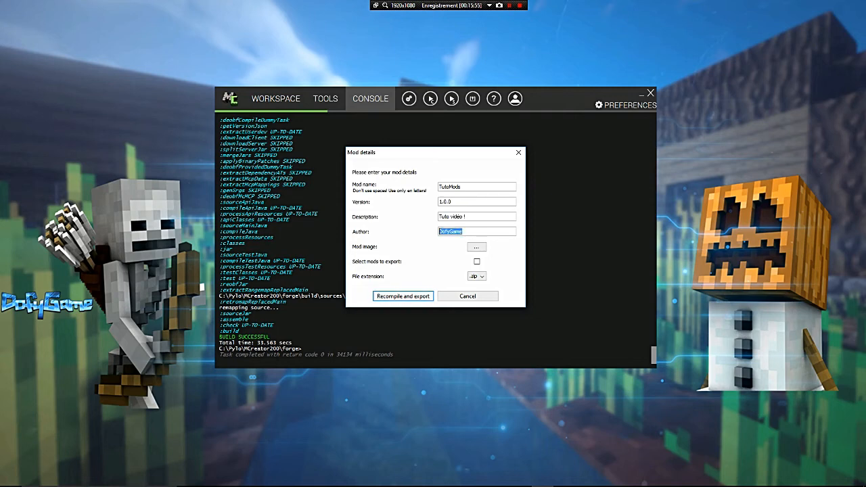
Step: Enable selecting mods to export, choose the file extension, and recompile and export TutoBlock, TutoOre and AxeTutro
left_click(477, 262)
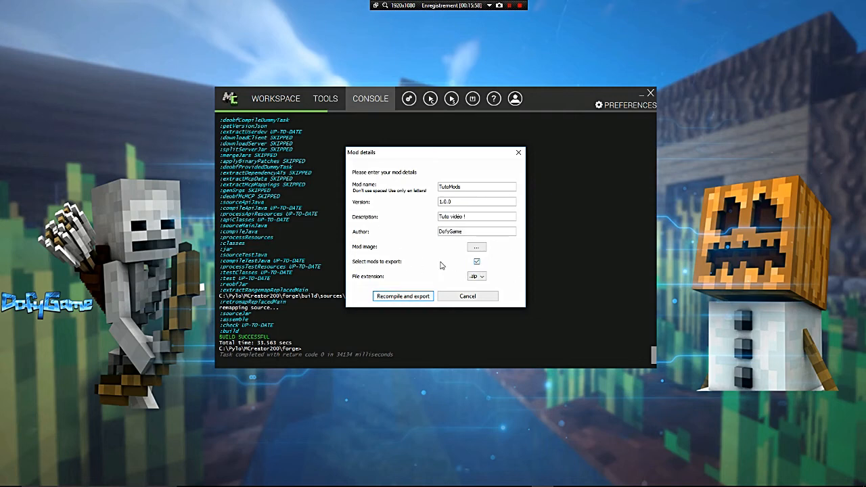
left_click(479, 278)
left_click(479, 292)
left_click(402, 297)
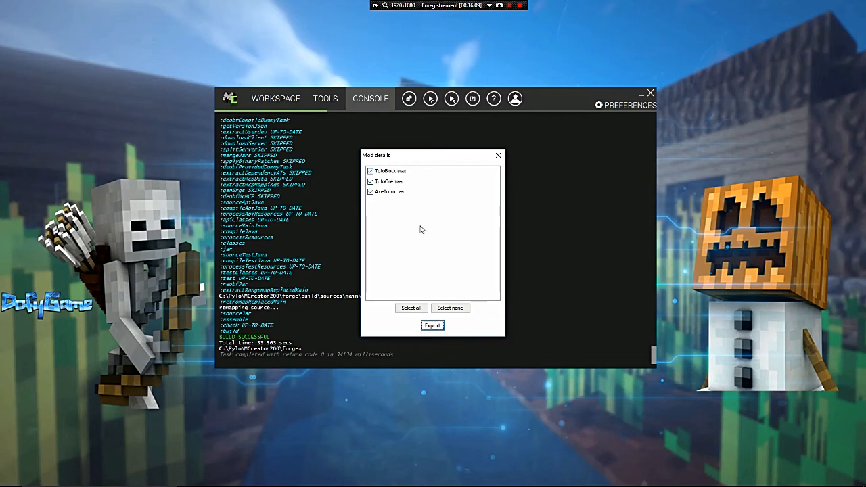
left_click(432, 326)
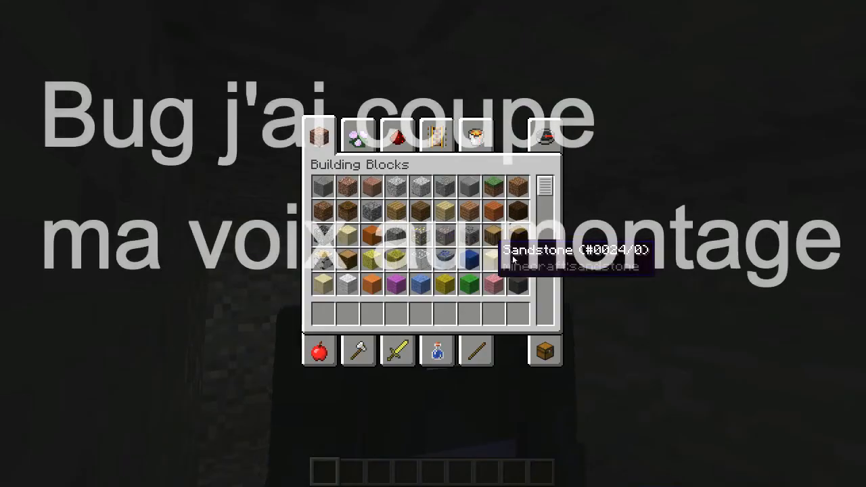
Step: In Minecraft, take TutoBlock from the Building Blocks inventory into the first hotbar slot to view it in hand
left_click_drag(547, 188, 542, 330)
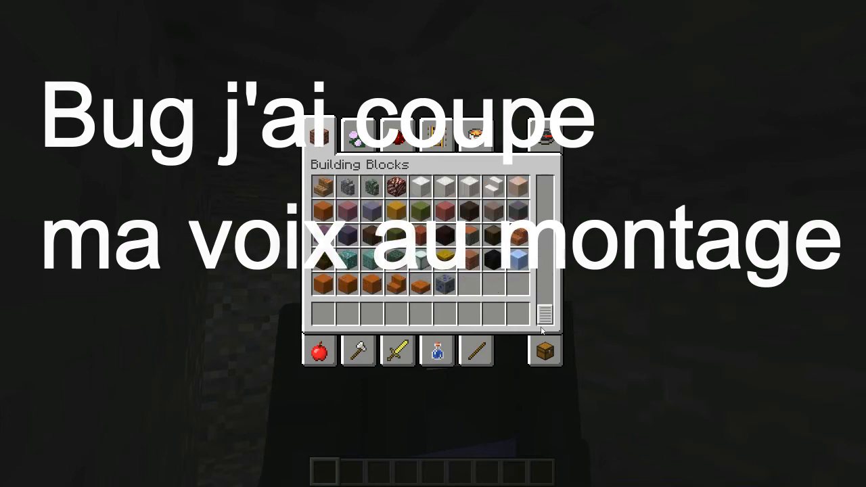
left_click(449, 288)
left_click(324, 314)
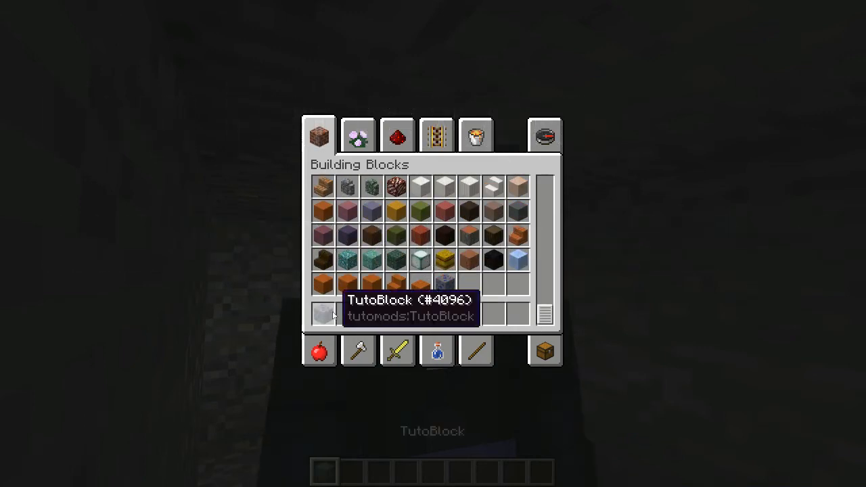
key("e")
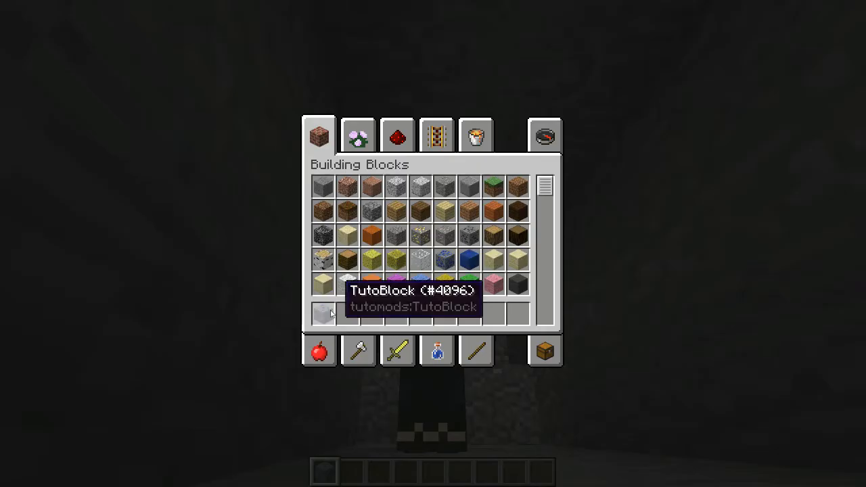
Step: View the TutoOre crystal from Materials and the blue axe in hand, one after the other, from the first hotbar slot
left_click(476, 342)
scroll(469, 245, "down", 2)
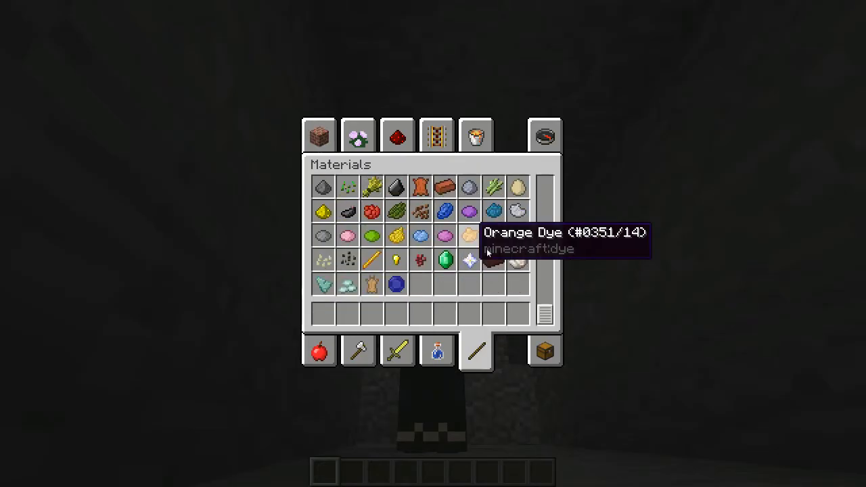
left_click(404, 289)
left_click(324, 313)
key("e")
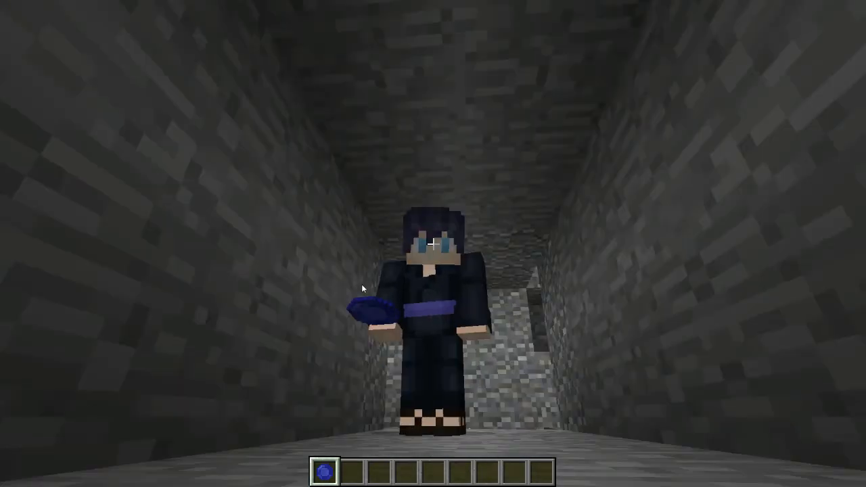
key("e")
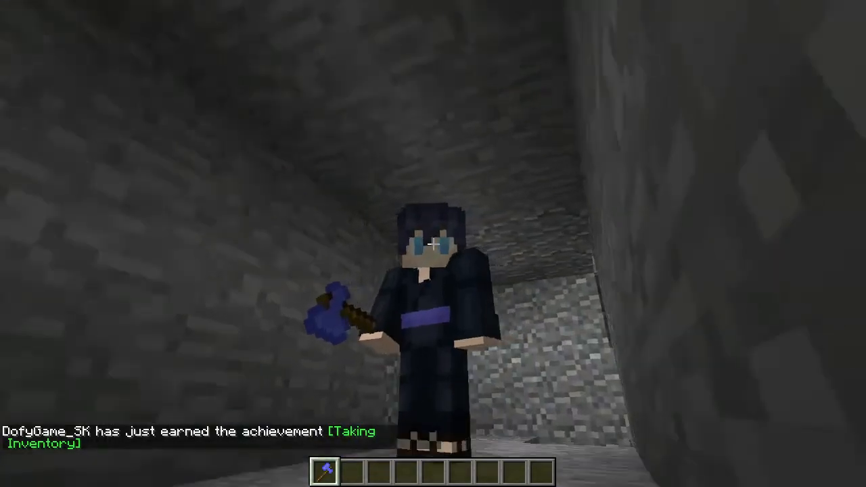
key("e")
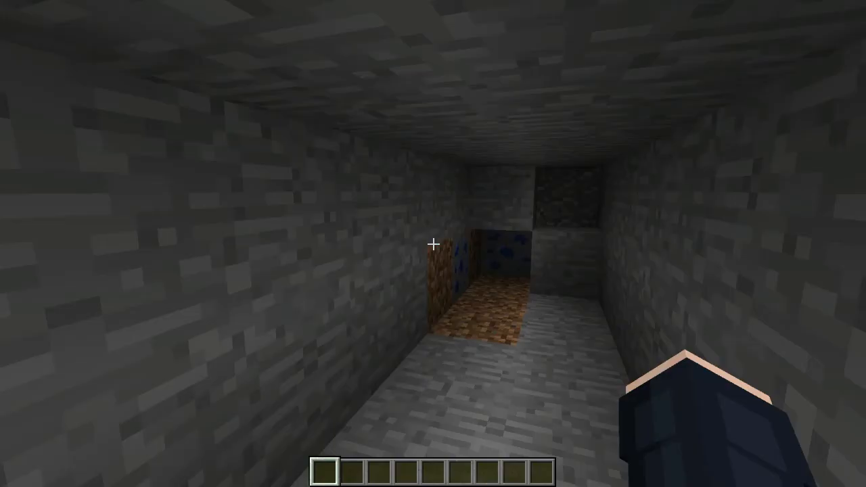
Step: Walk along the tunnel to the blue ore and break blocks in the wall beside it
key("w")
left_click(433, 243)
left_click(433, 244)
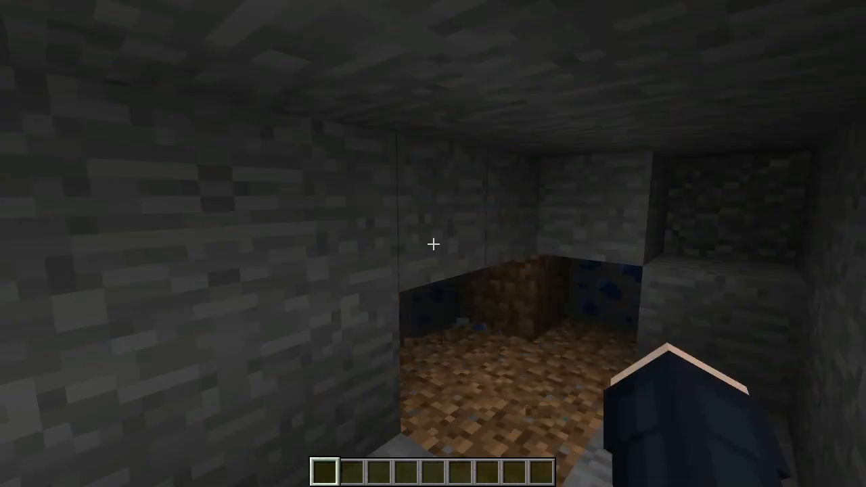
Step: Put an iron pickaxe and a diamond pickaxe from the Tools inventory into the second and third hotbar slots
key("e")
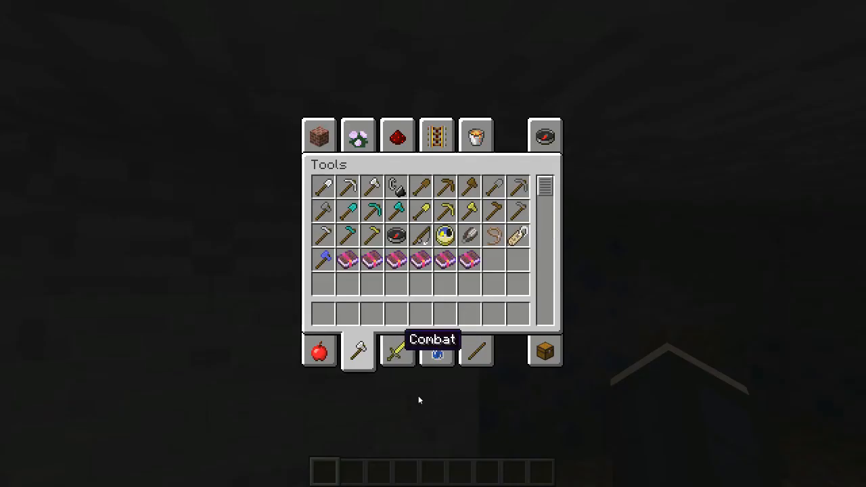
left_click(398, 350)
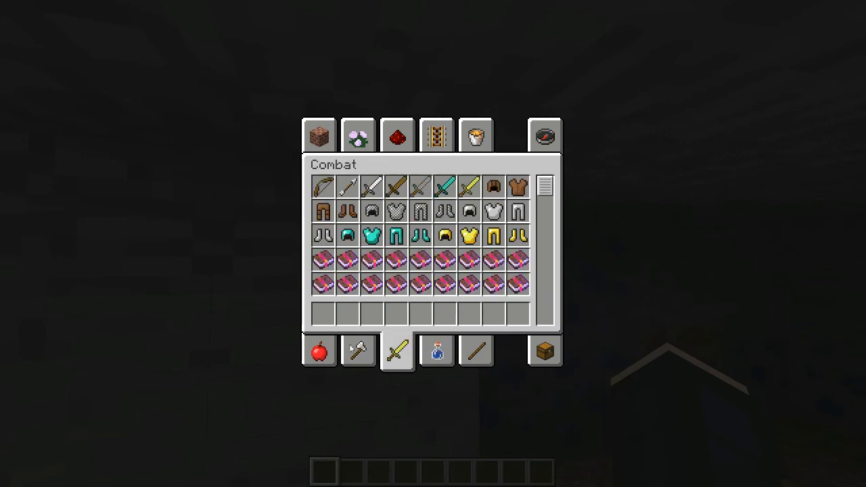
left_click(359, 350)
left_click(348, 186)
left_click(348, 315)
left_click(370, 212)
left_click(372, 314)
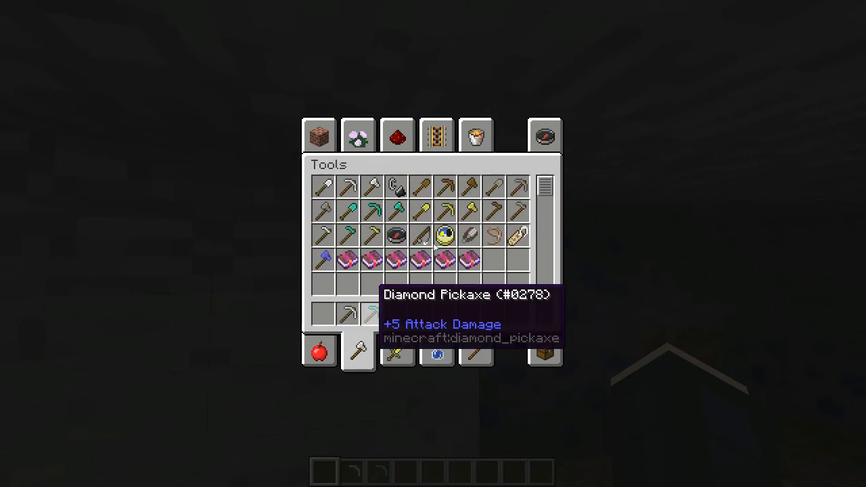
key("e")
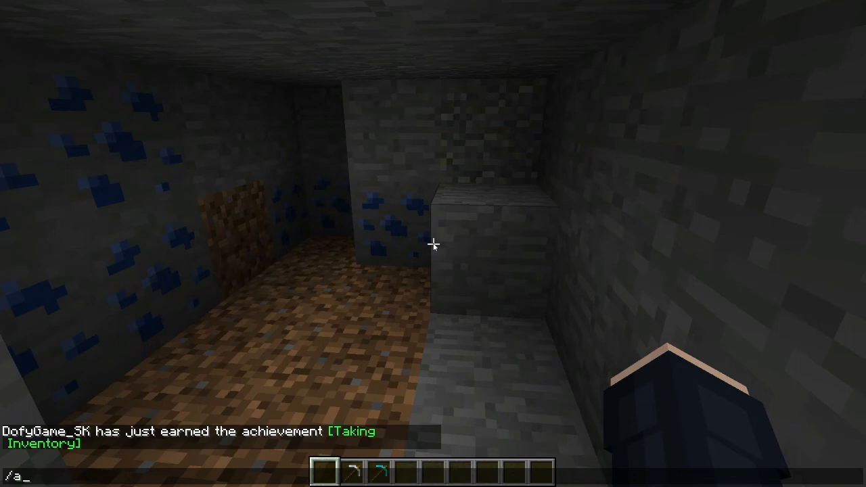
Step: Try to switch the game mode to survival with /gamemode 0 and take the iron pickaxe in hand
type("gamemode 0")
key("Return")
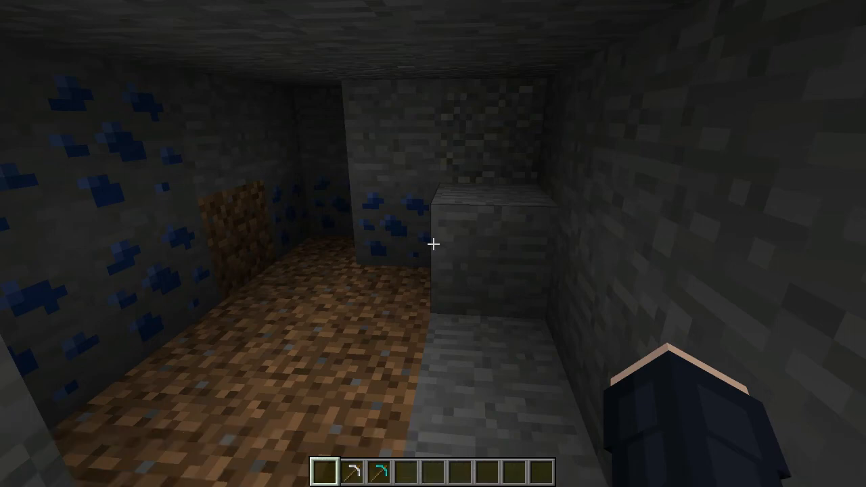
key("w")
scroll(433, 243, "down", 1)
key("t")
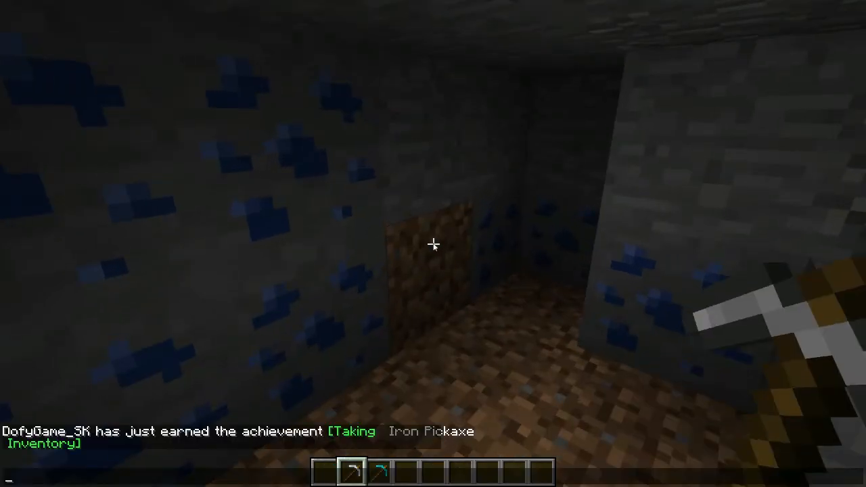
key("Up")
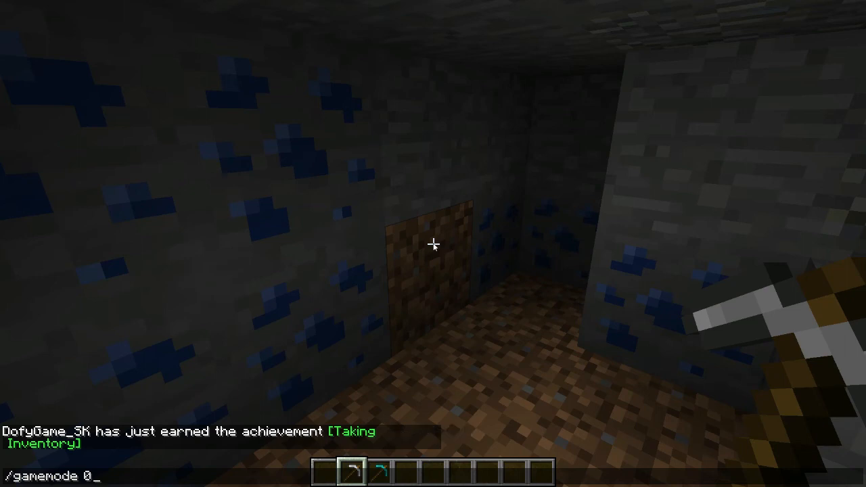
key("Escape")
key("e")
key("e")
type("/gaemo")
key("BackSpace")
key("BackSpace")
key("BackSpace")
type("amemod")
key("BackSpace")
key("BackSpace")
key("BackSpace")
key("BackSpace")
key("BackSpace")
key("BackSpace")
key("BackSpace")
key("BackSpace")
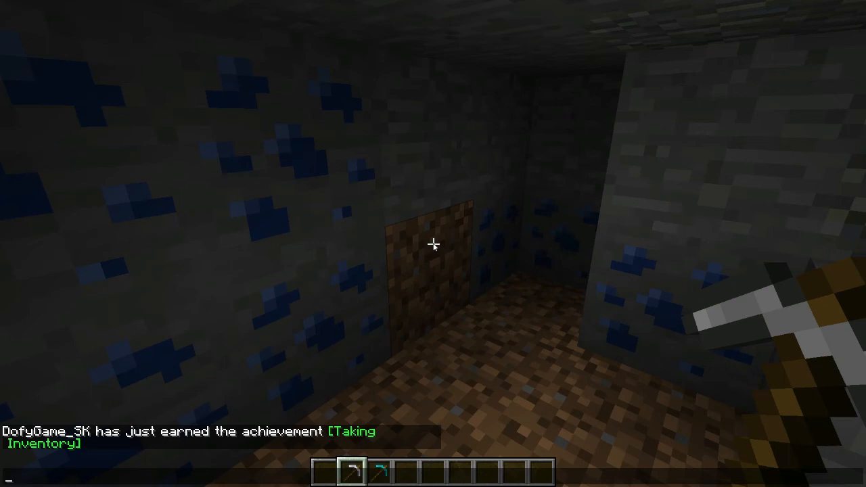
Step: Run the corrected command /gamemode 0 to play in survival mode
key("Up")
key("Left")
key("Left")
type("e")
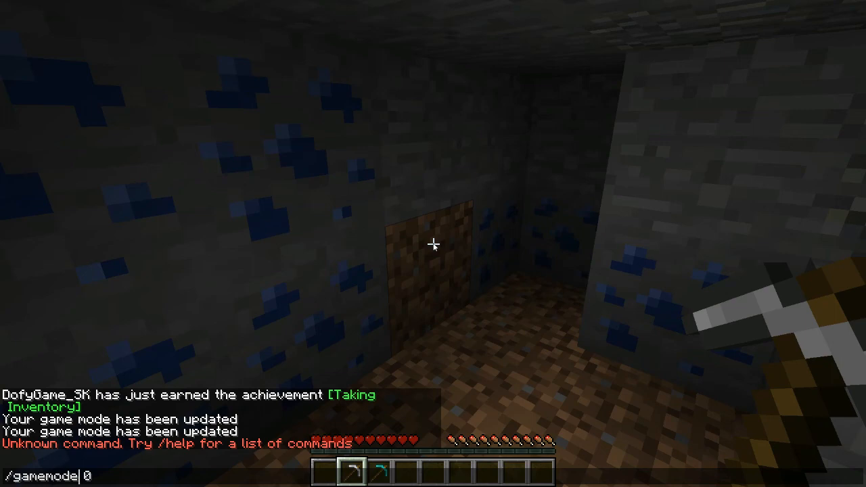
key("Return")
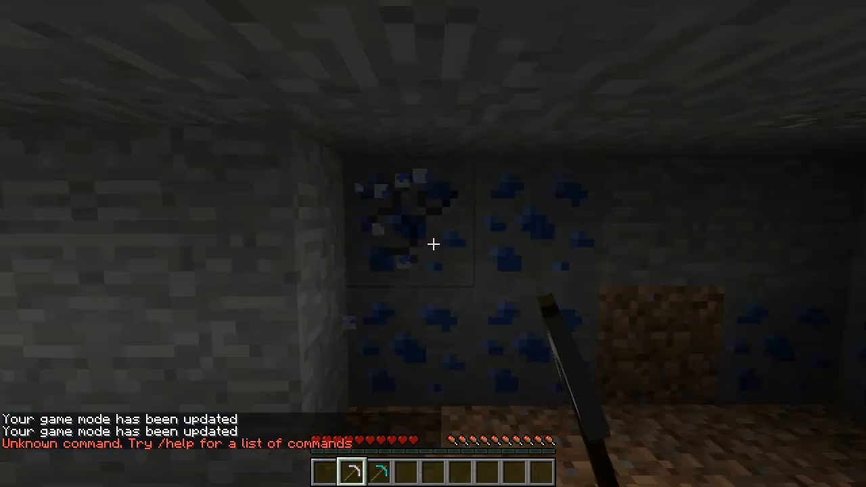
Step: Mine the upper and lower blue ore blocks beside the stone wall with the iron pickaxe and collect the crystals
key("w")
left_click_drag(434, 243, 433, 244)
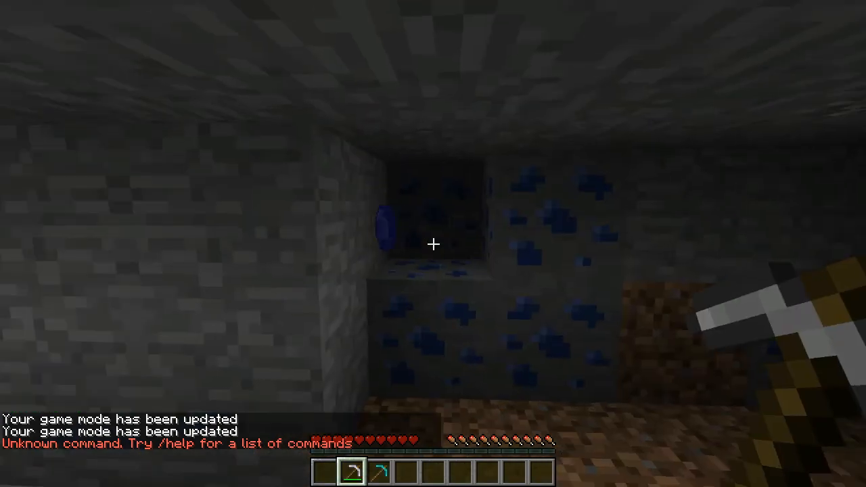
key("w")
left_click_drag(433, 244, 433, 244)
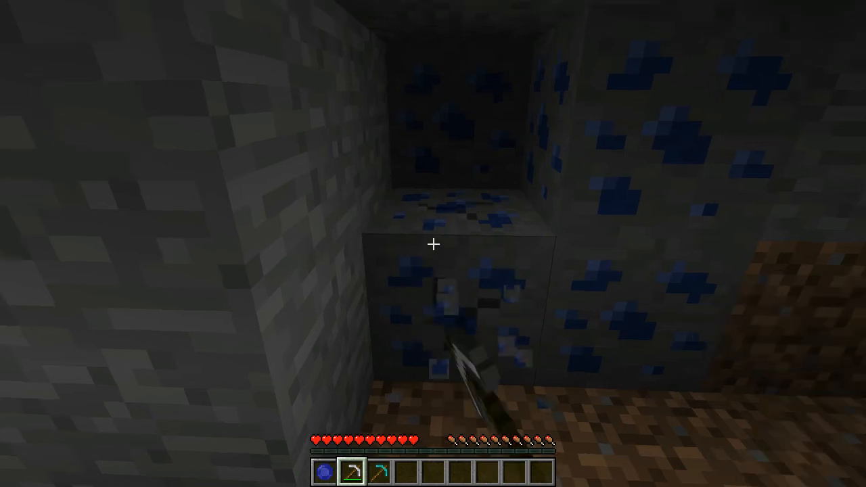
Step: Equip the diamond pickaxe, mine further blue ore and stone along the tunnel, and collect the dropped items
key("3")
left_click_drag(433, 244, 433, 244)
key("w")
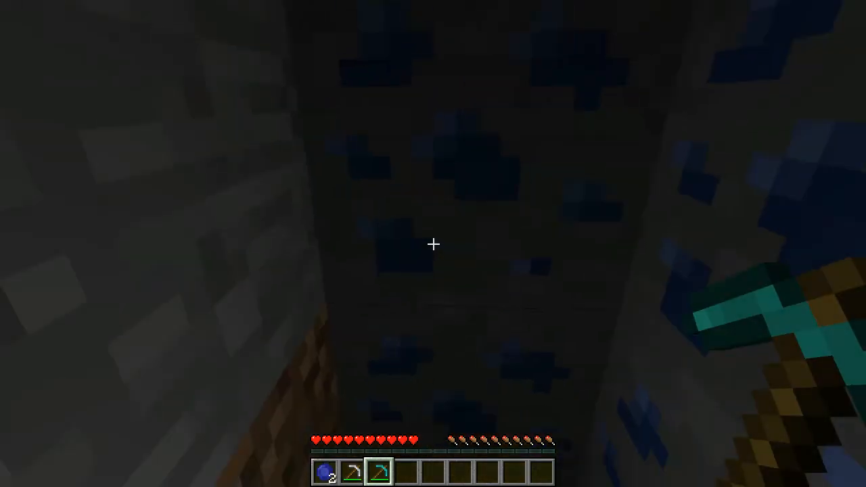
key("s")
left_click(433, 243)
left_click_drag(433, 244, 433, 243)
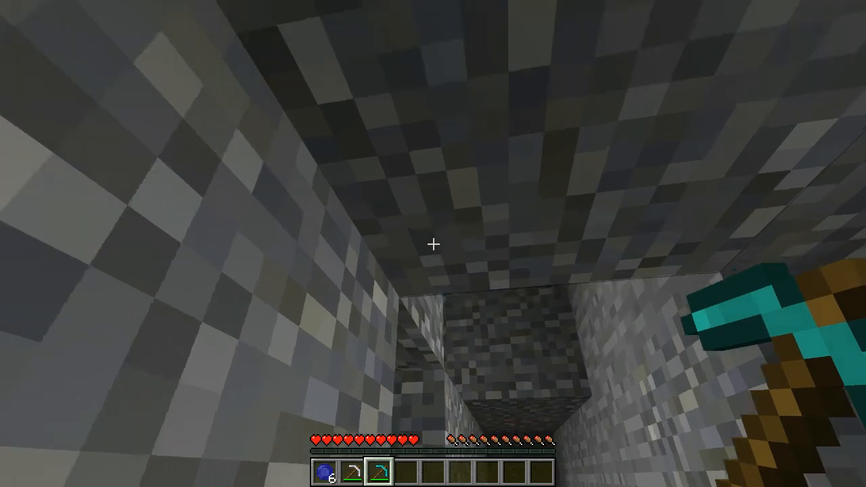
left_click_drag(433, 244, 433, 244)
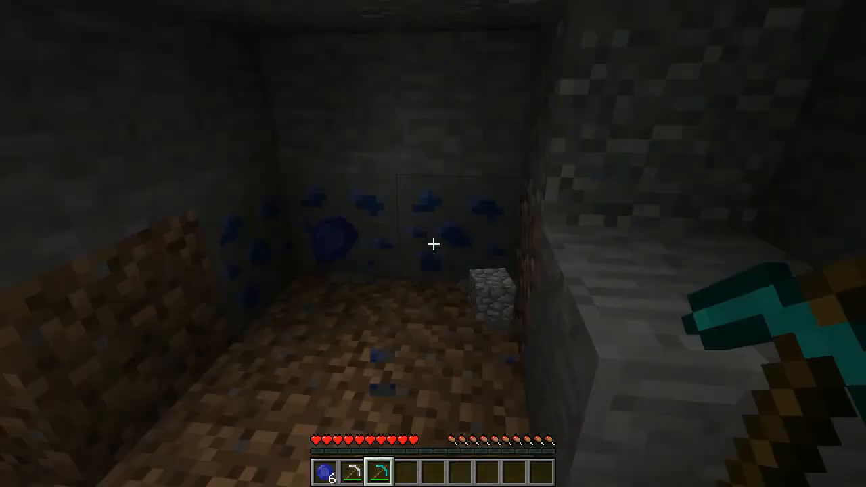
key("w")
Step: Switch the game back to creative mode using game mode 1
key("slash")
key("Up")
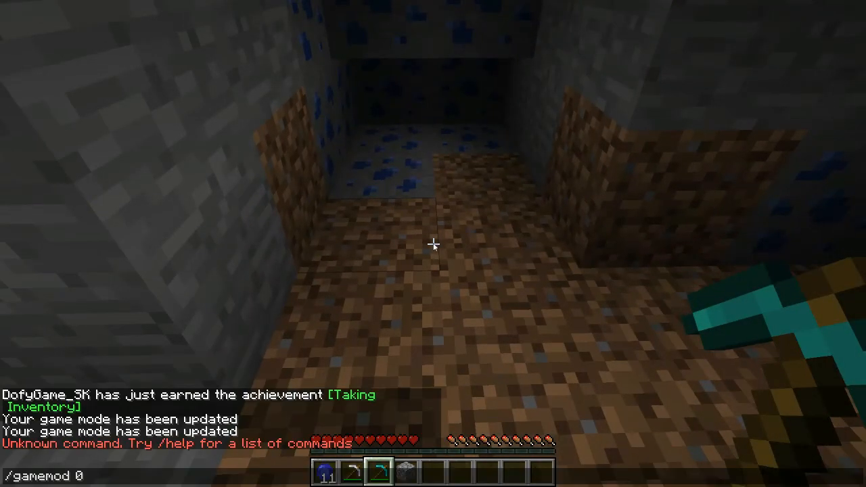
key("Return")
key("t")
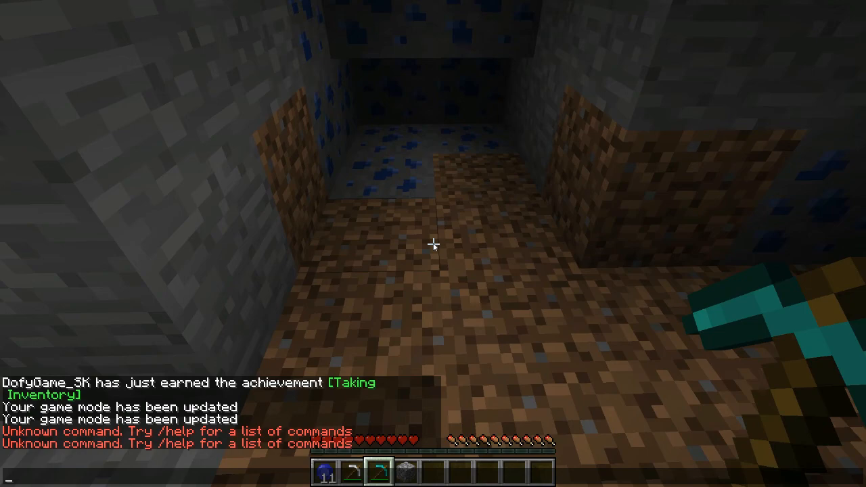
type("/gamemod 1")
key("Return")
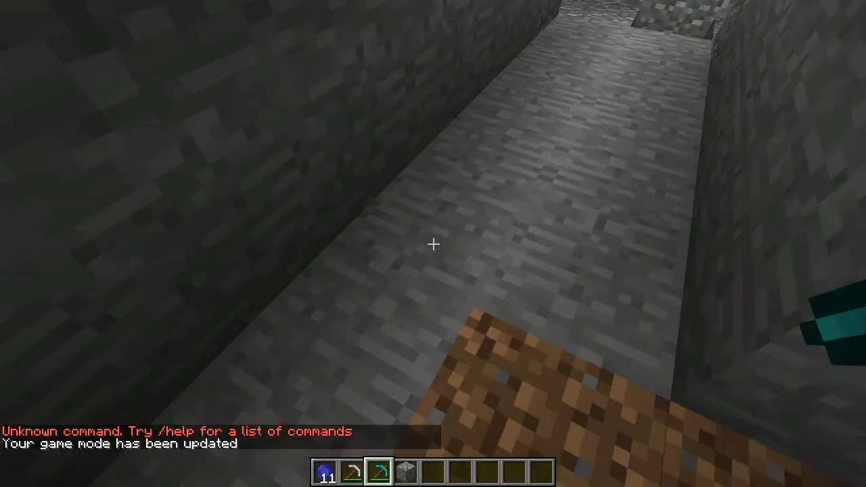
Step: Remove the cobblestone and both pickaxes from the hotbar and put 4 sticks from Materials into the second slot
key("e")
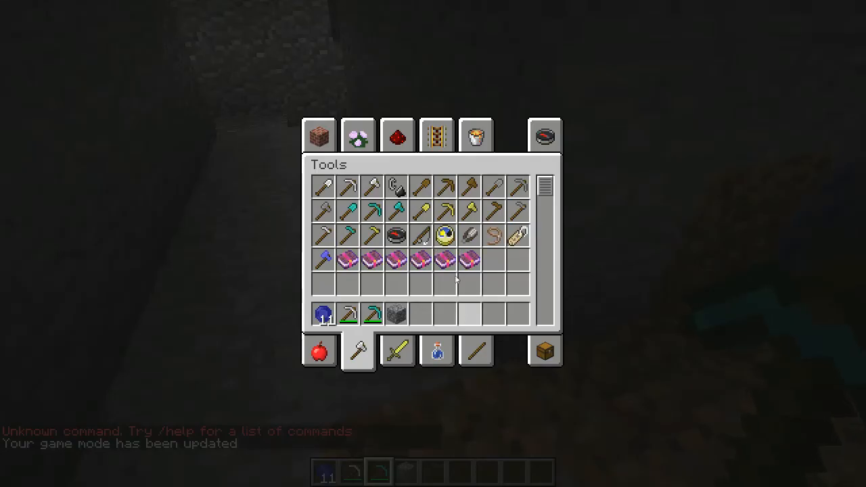
left_click(396, 314, "shift")
left_click(372, 314, "shift")
left_click(348, 314, "shift")
left_click(476, 351)
left_click(445, 188)
left_click(348, 314)
Step: Put a crafting table from Decoration Blocks into the third hotbar slot and place it on the tunnel's dirt floor
left_click(359, 139)
left_click(348, 260)
left_click(373, 310)
key("e")
right_click(434, 244)
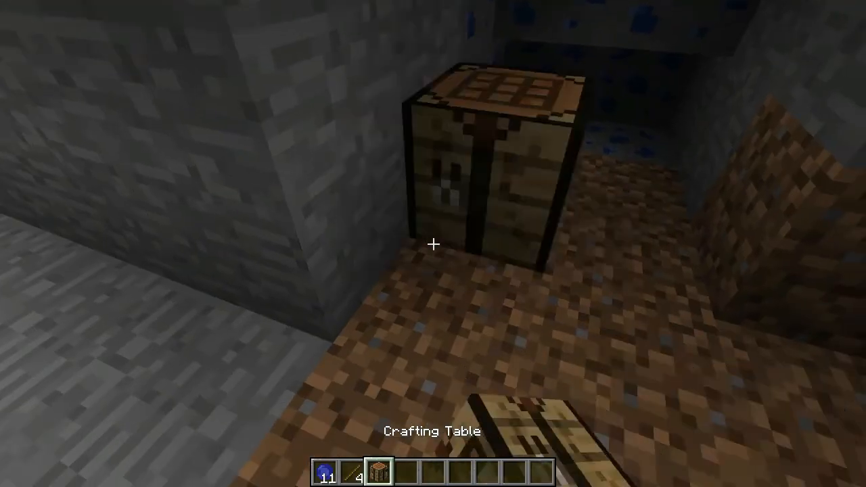
Step: Try to switch to survival mode with the shortened /Gm and /gamemod 0 commands
type("t")
type("/Gm")
key("Return")
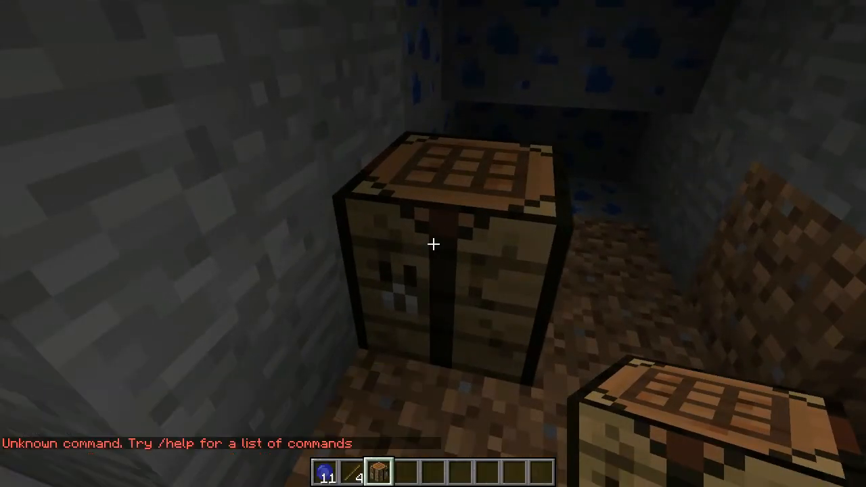
type("t/Gm 0")
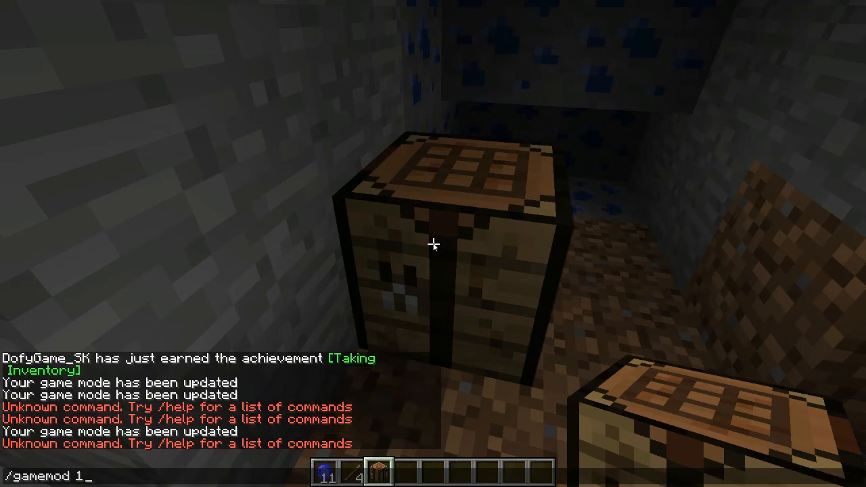
key("Return")
Step: Correct the previous game mode command to /gamemode 0 and run it to enter survival mode
key("t")
key("Up")
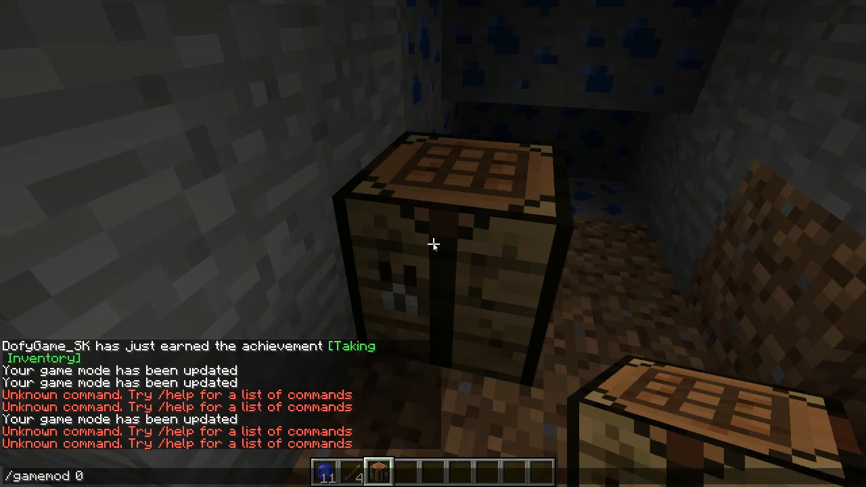
key("Left")
key("Left")
type("e")
key("Return")
Step: Craft the blue axe at the crafting table from three TutoOre crystals and two sticks, storing it in the second hotbar slot
right_click(433, 244)
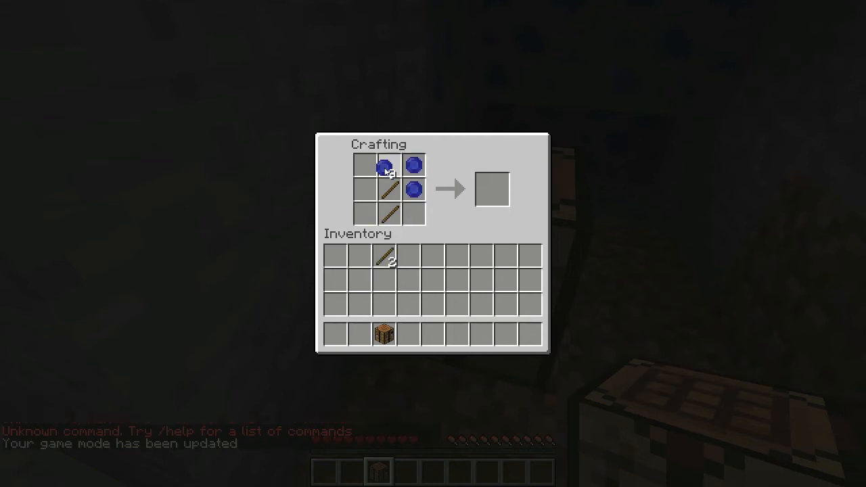
left_click(492, 190)
left_click(359, 334)
key("e")
Step: Check the crafted axe's details in the inventory, equip it and break blocks in the tunnel with it
key("e")
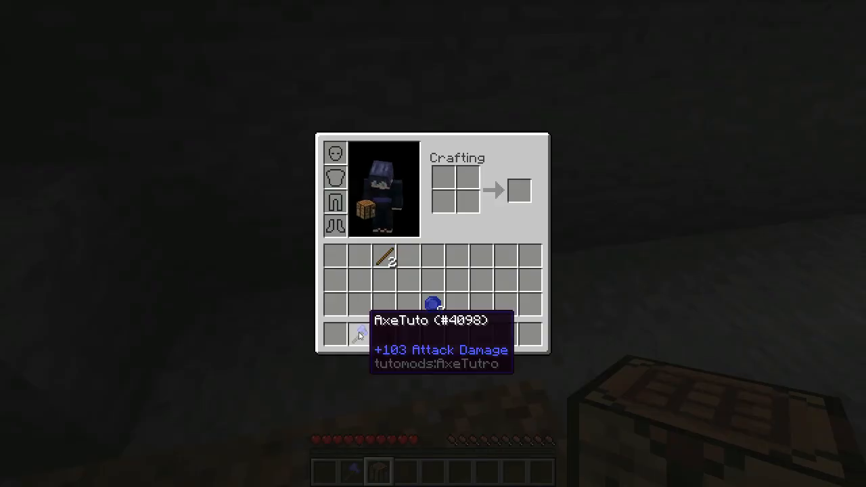
key("e")
key("2")
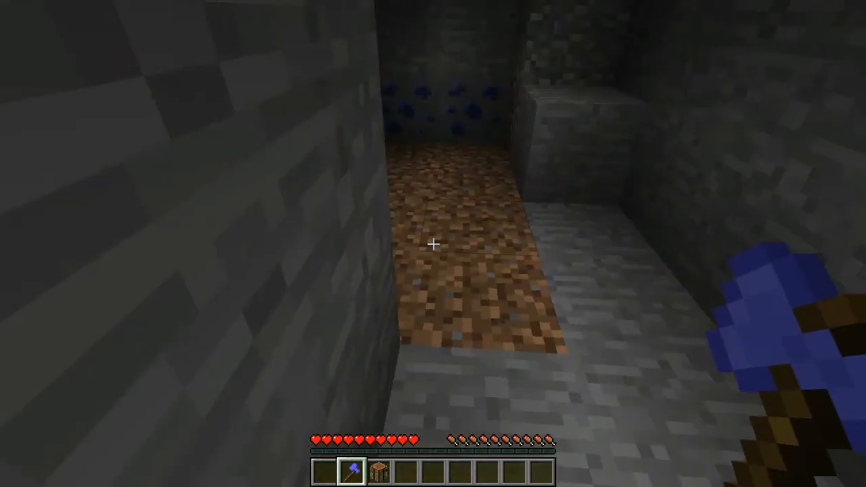
left_click_drag(433, 244, 433, 244)
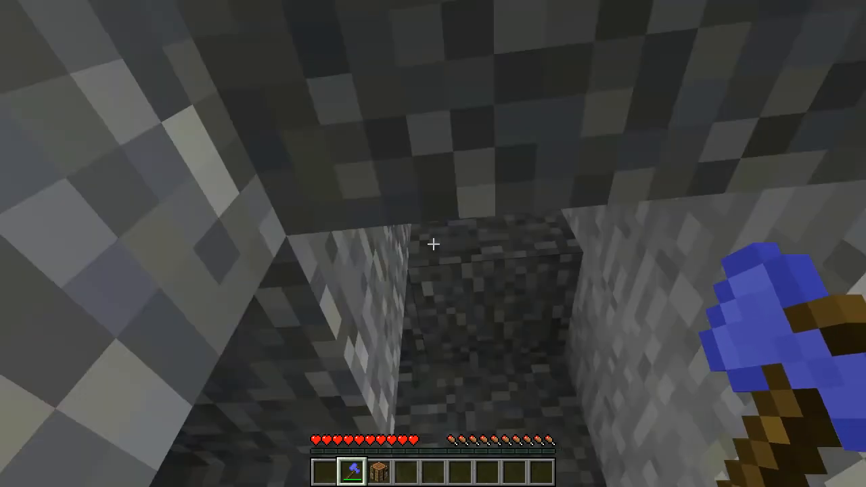
Step: Switch to creative mode and fly up out of the tunnel toward the trees on the surface
key("t")
key("Escape")
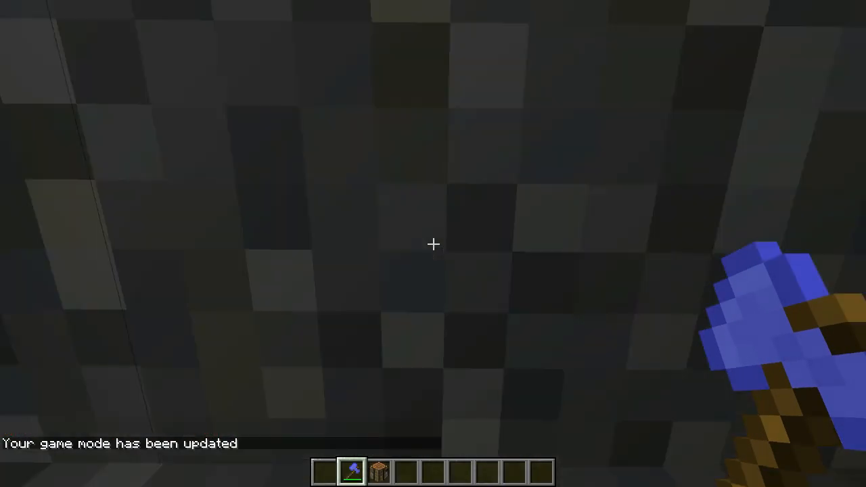
key("space")
key("space")
key("w")
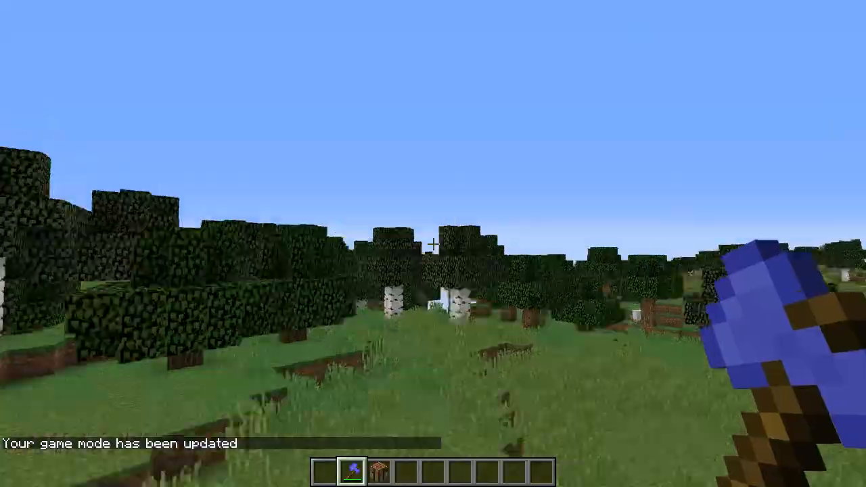
Step: Return to survival mode with /gamemode 0 and chop a tree's leaves and logs with the blue axe
type("t/gamemode 0")
key("Return")
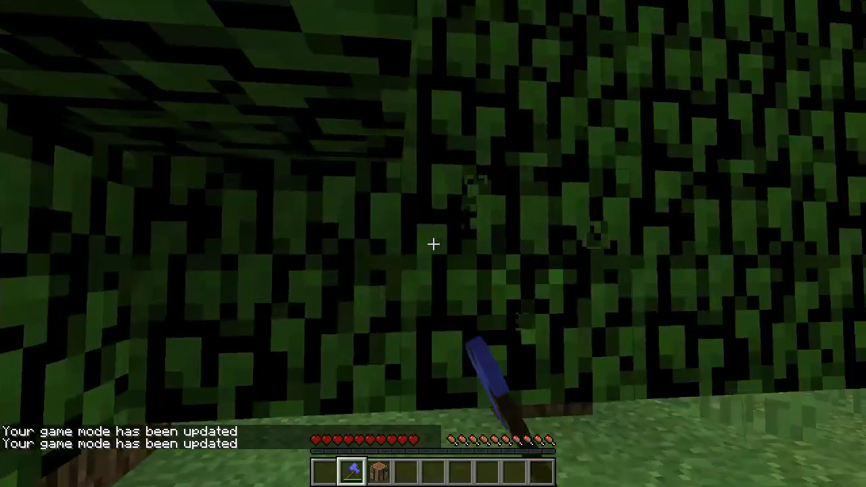
left_click(433, 244)
key("w")
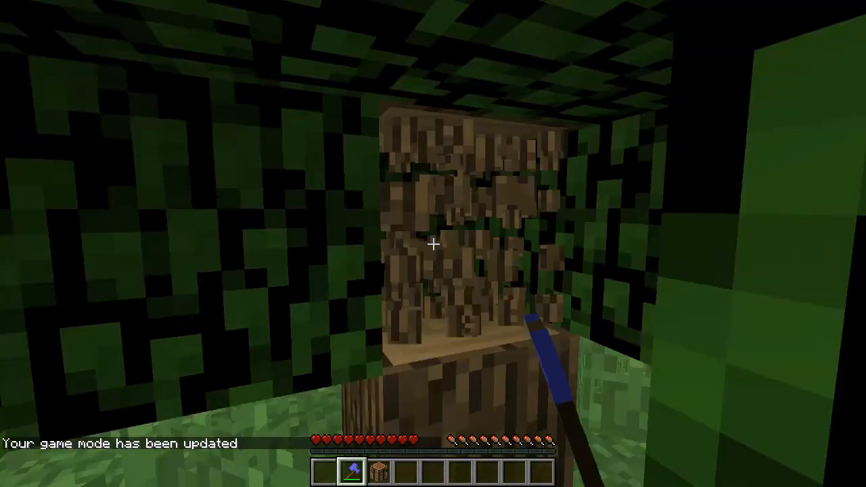
left_click(433, 244)
left_click(434, 243)
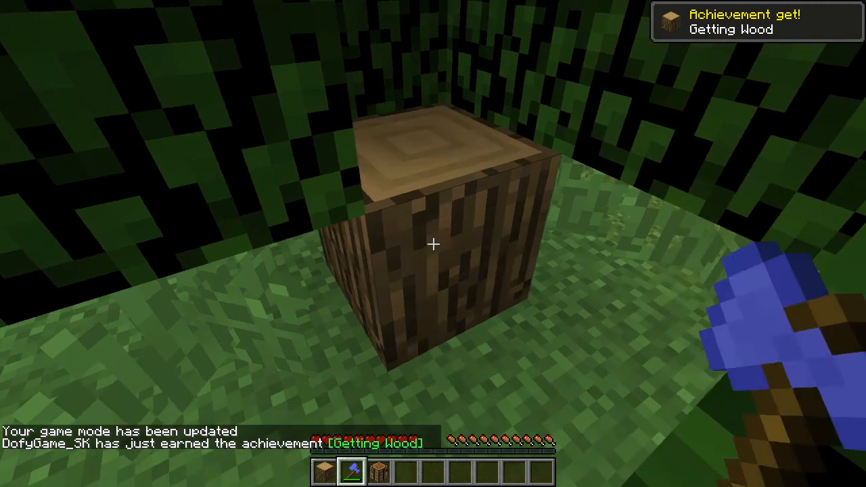
left_click(433, 244)
key("w")
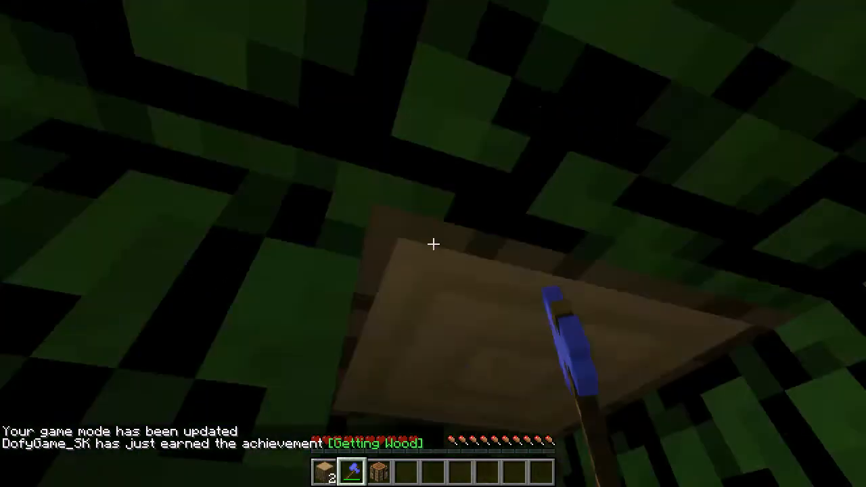
left_click(433, 243)
Step: Step out from the tree and switch to creative mode with /gamemode 1
key("t")
key("Escape")
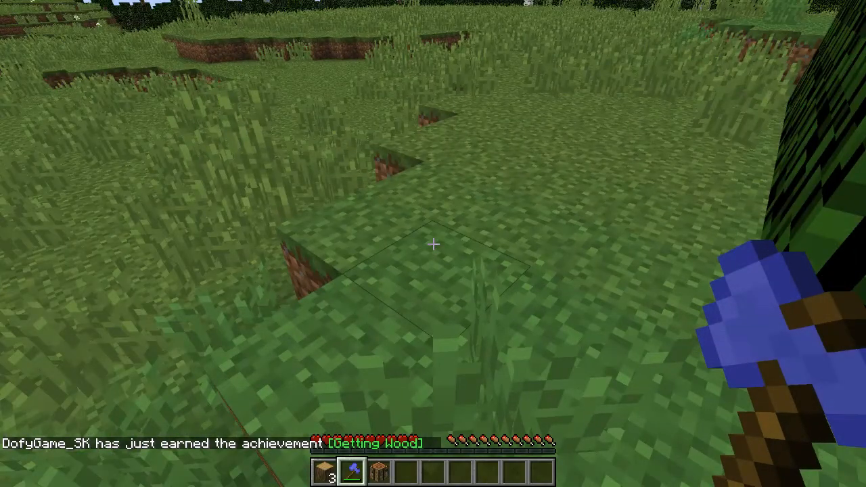
type("tG/")
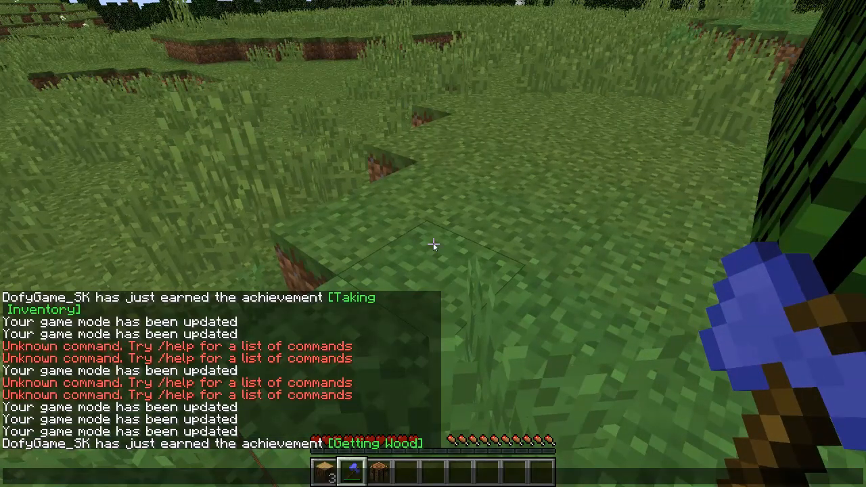
type("gamemode 1")
key("Return")
Step: Add Soul Sand and, by searching the creative items for "sk", Wither Skeleton Skulls to the hotbar
key("e")
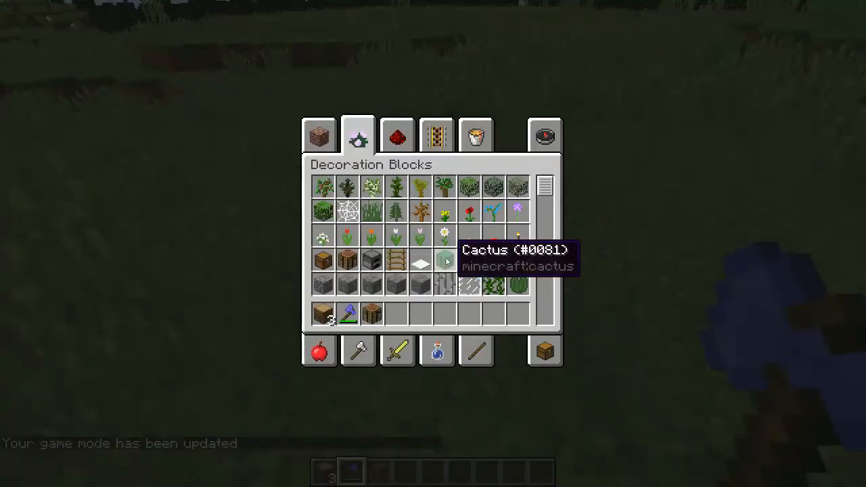
left_click(544, 139)
scroll(553, 192, "down", 1)
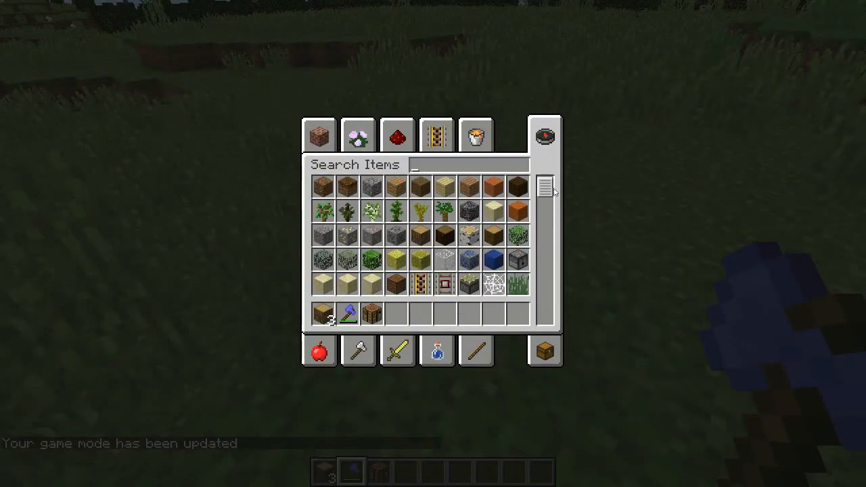
left_click_drag(554, 192, 557, 207)
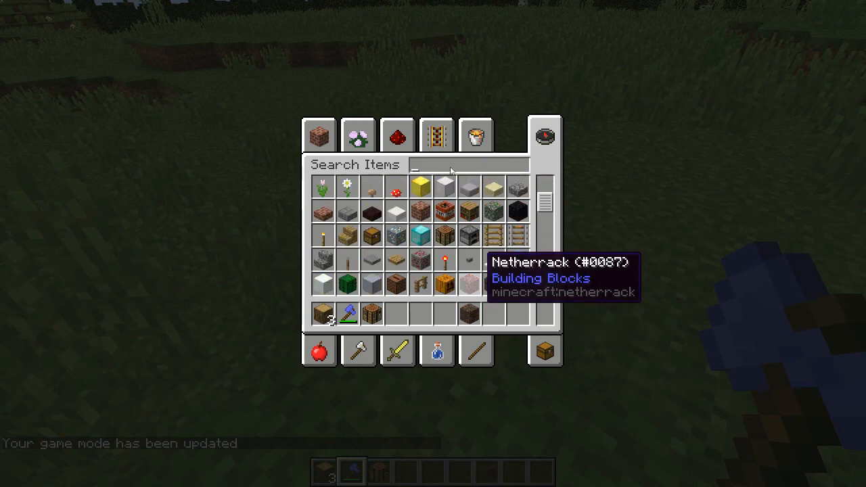
type("sk")
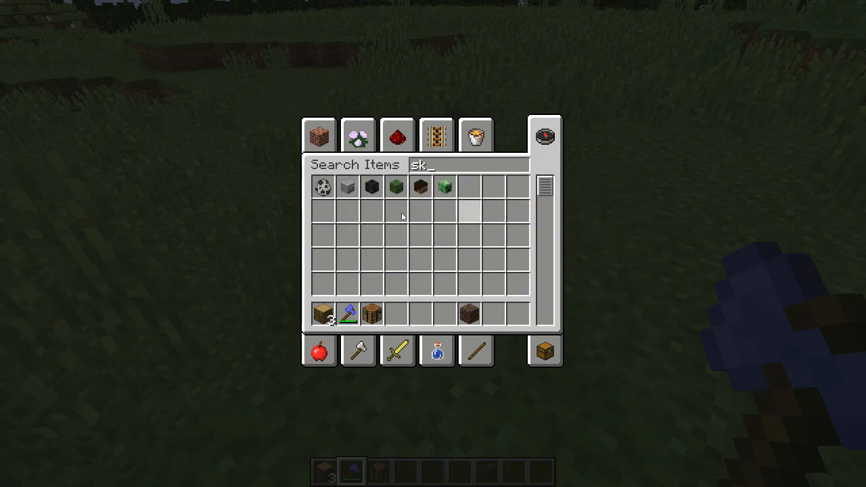
left_click(372, 187)
left_click(444, 314)
key("e")
Step: Build a T-shaped structure of four Soul Sand blocks on the grass, with three blocks across the upper row
scroll(433, 244, "down", 2)
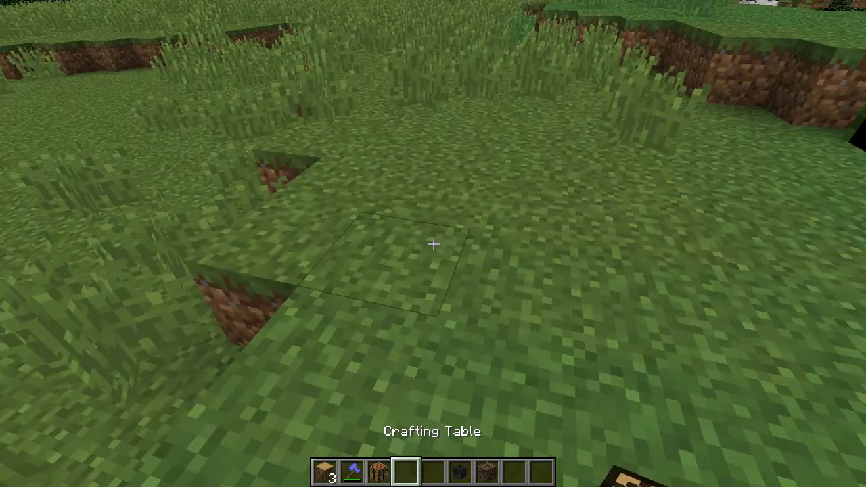
scroll(433, 244, "down", 3)
right_click(433, 243)
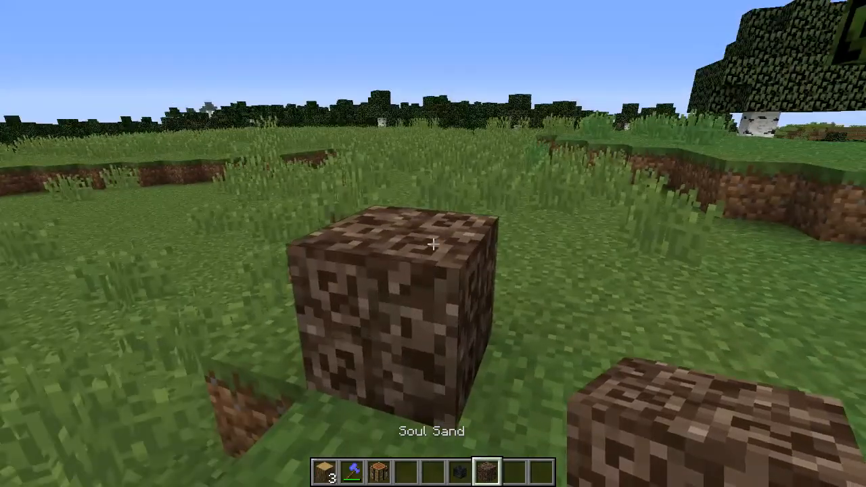
right_click(434, 244)
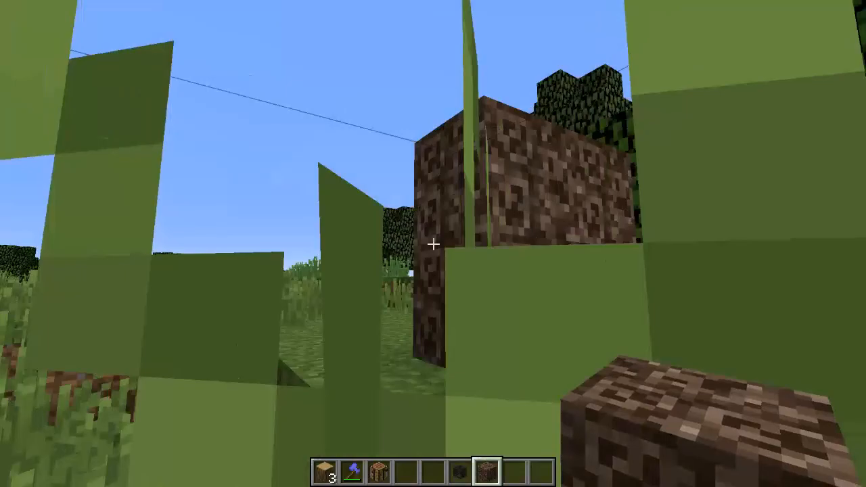
left_click(433, 244)
key("space")
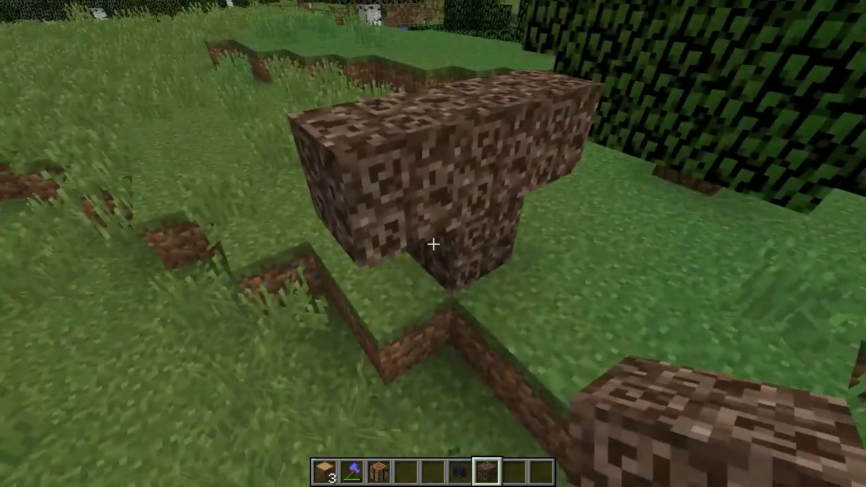
Step: Place three Wither Skeleton Skulls on top of the Soul Sand structure to summon the Wither
scroll(433, 244, "up", 1)
right_click(433, 243)
right_click(433, 244)
right_click(433, 243)
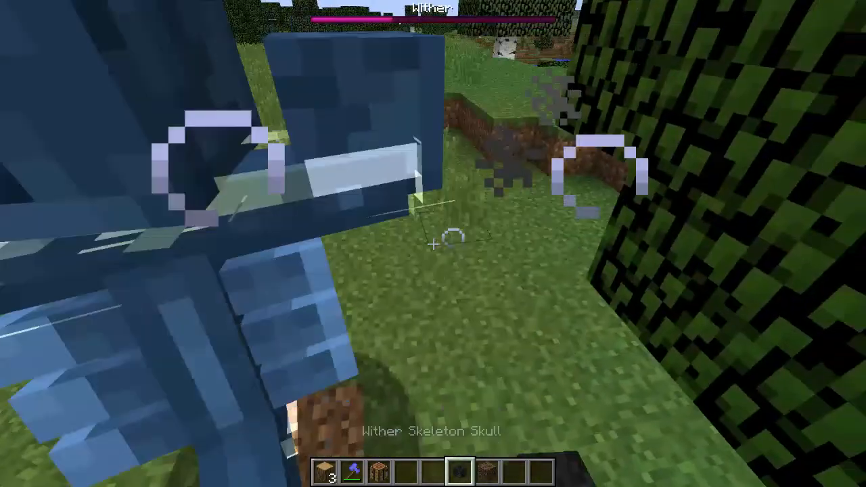
Step: Equip the blue axe, kill the Wither with it and collect the dropped Nether Star
scroll(433, 244, "up", 3)
scroll(433, 244, "up", 1)
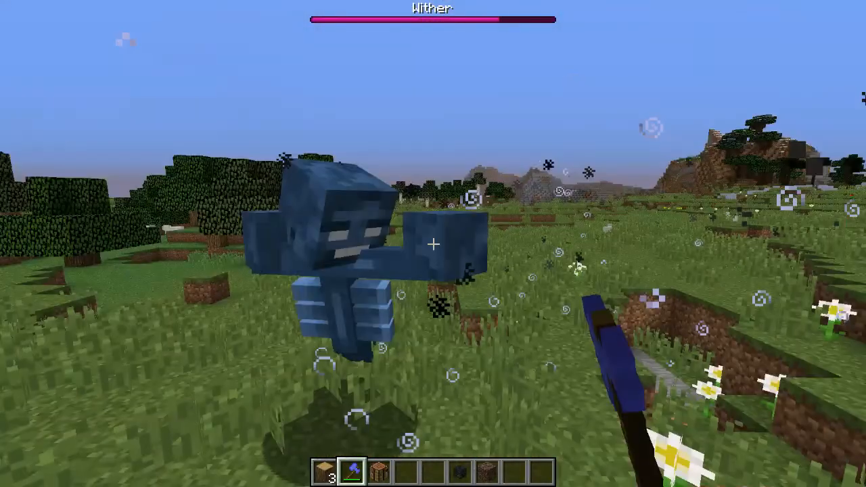
left_click(433, 244)
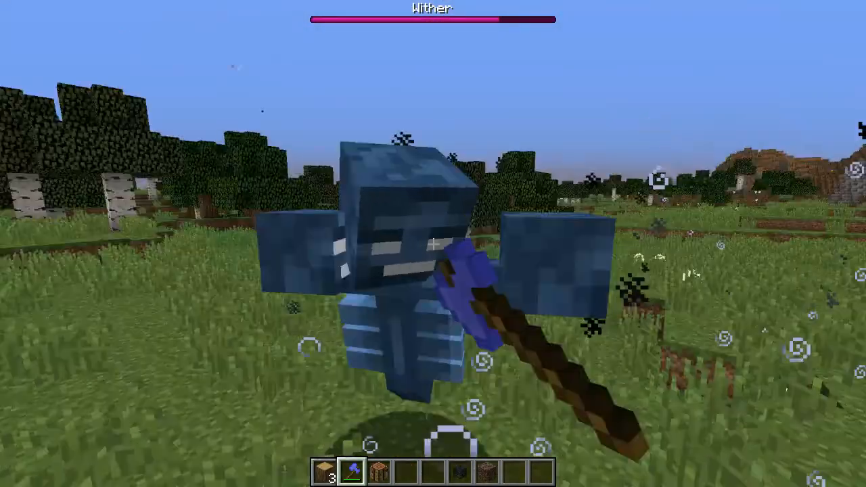
left_click(433, 243)
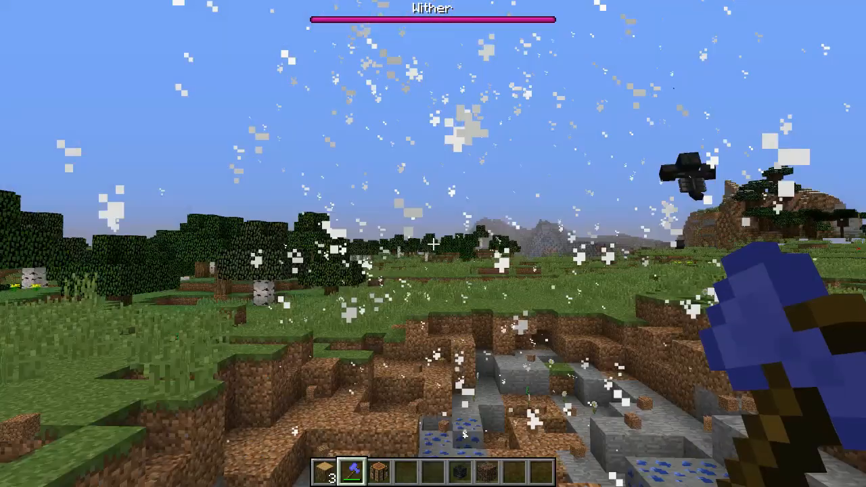
key("space")
key("w")
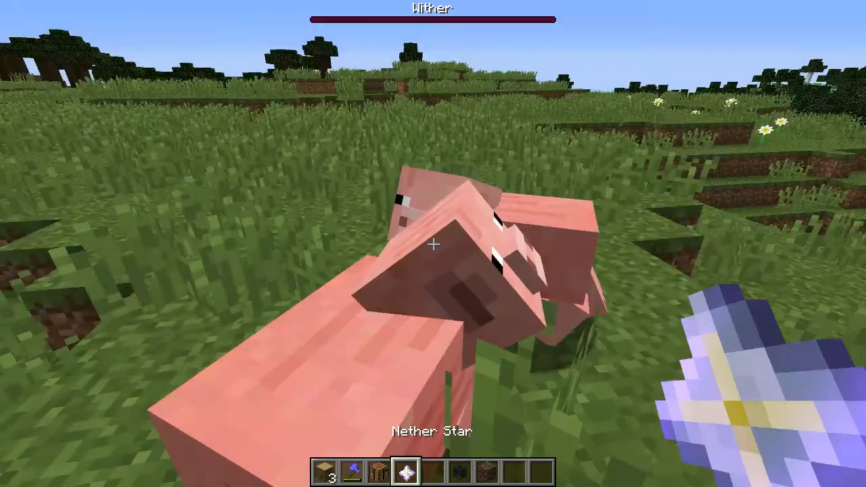
Step: Kill a nearby pig with the blue axe and hold the Nether Star again
scroll(433, 244, "up", 2)
left_click(433, 244)
scroll(433, 244, "down", 3)
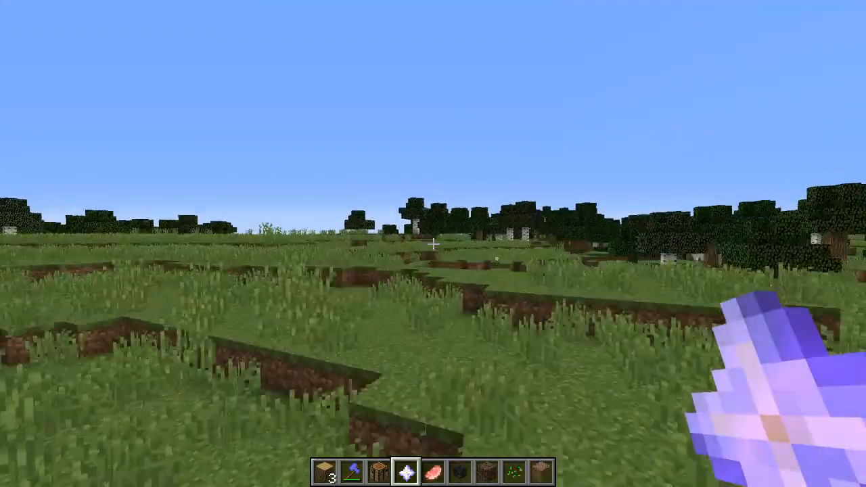
key("w")
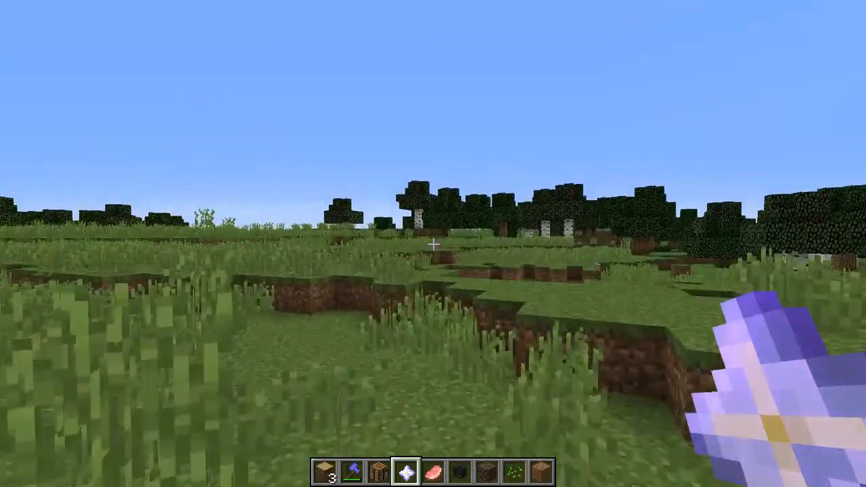
key("w")
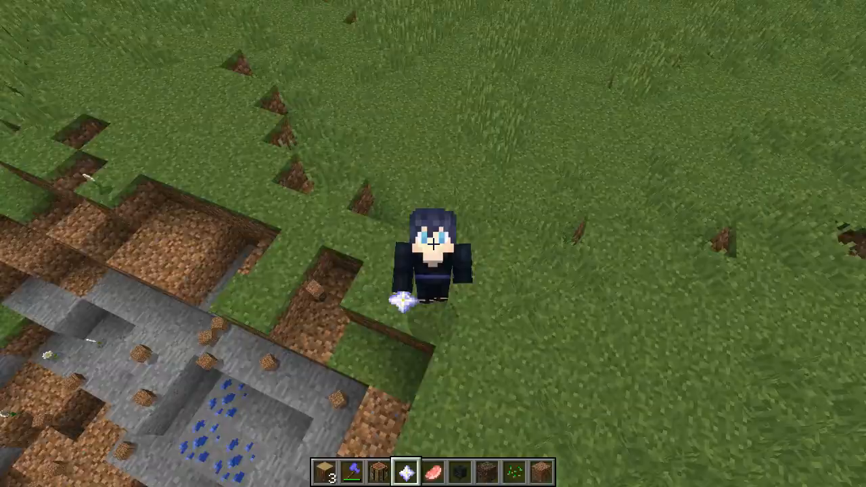
key("w")
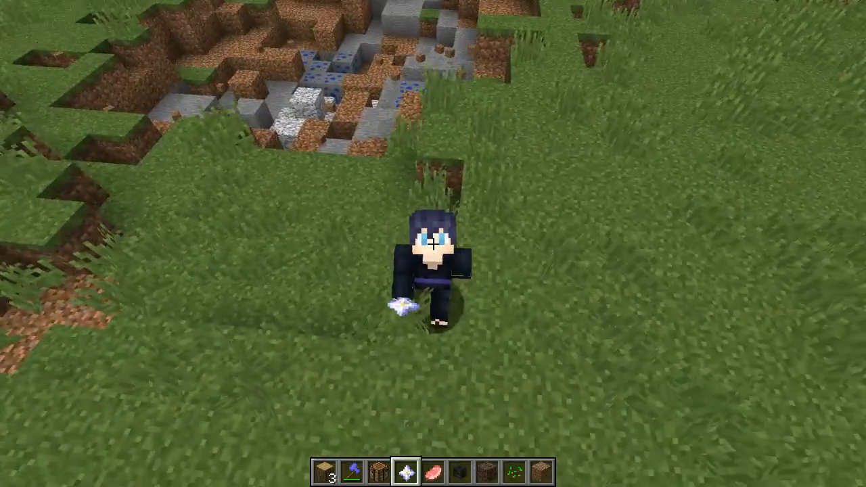